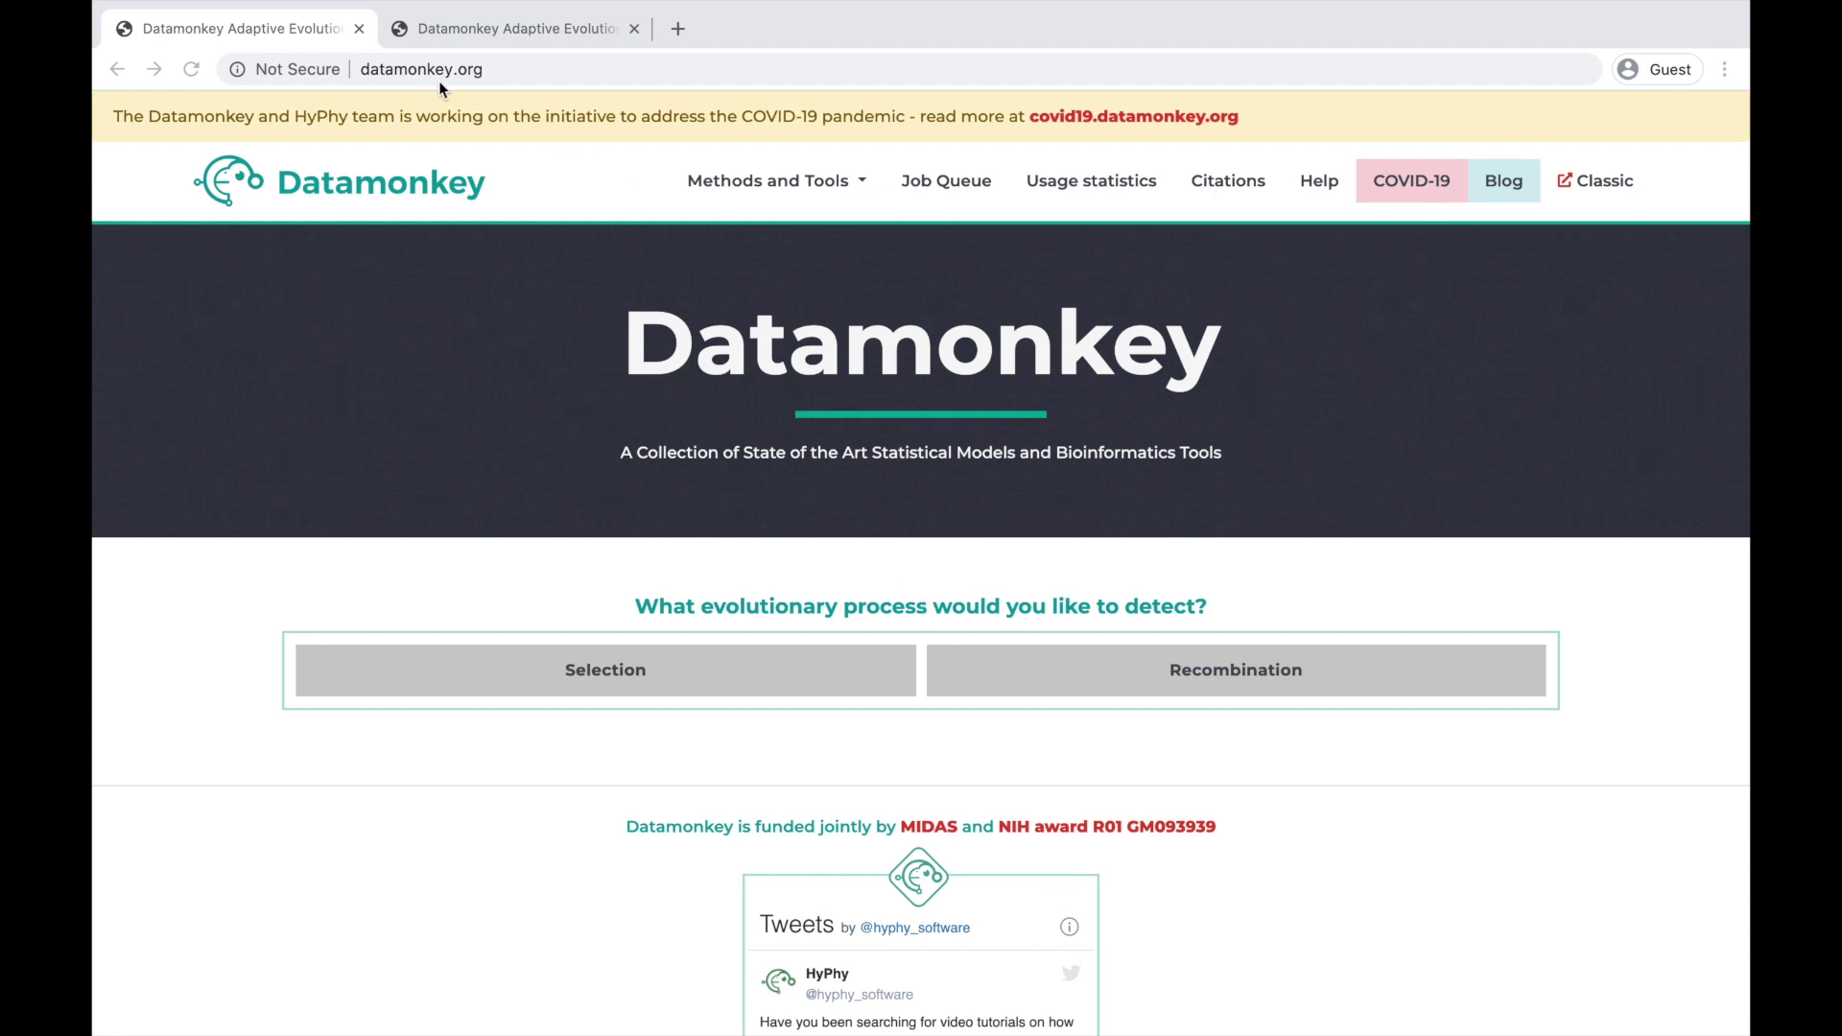
Step: Go to the MULTI-HIT analysis page from the Methods and Tools menu
click(745, 188)
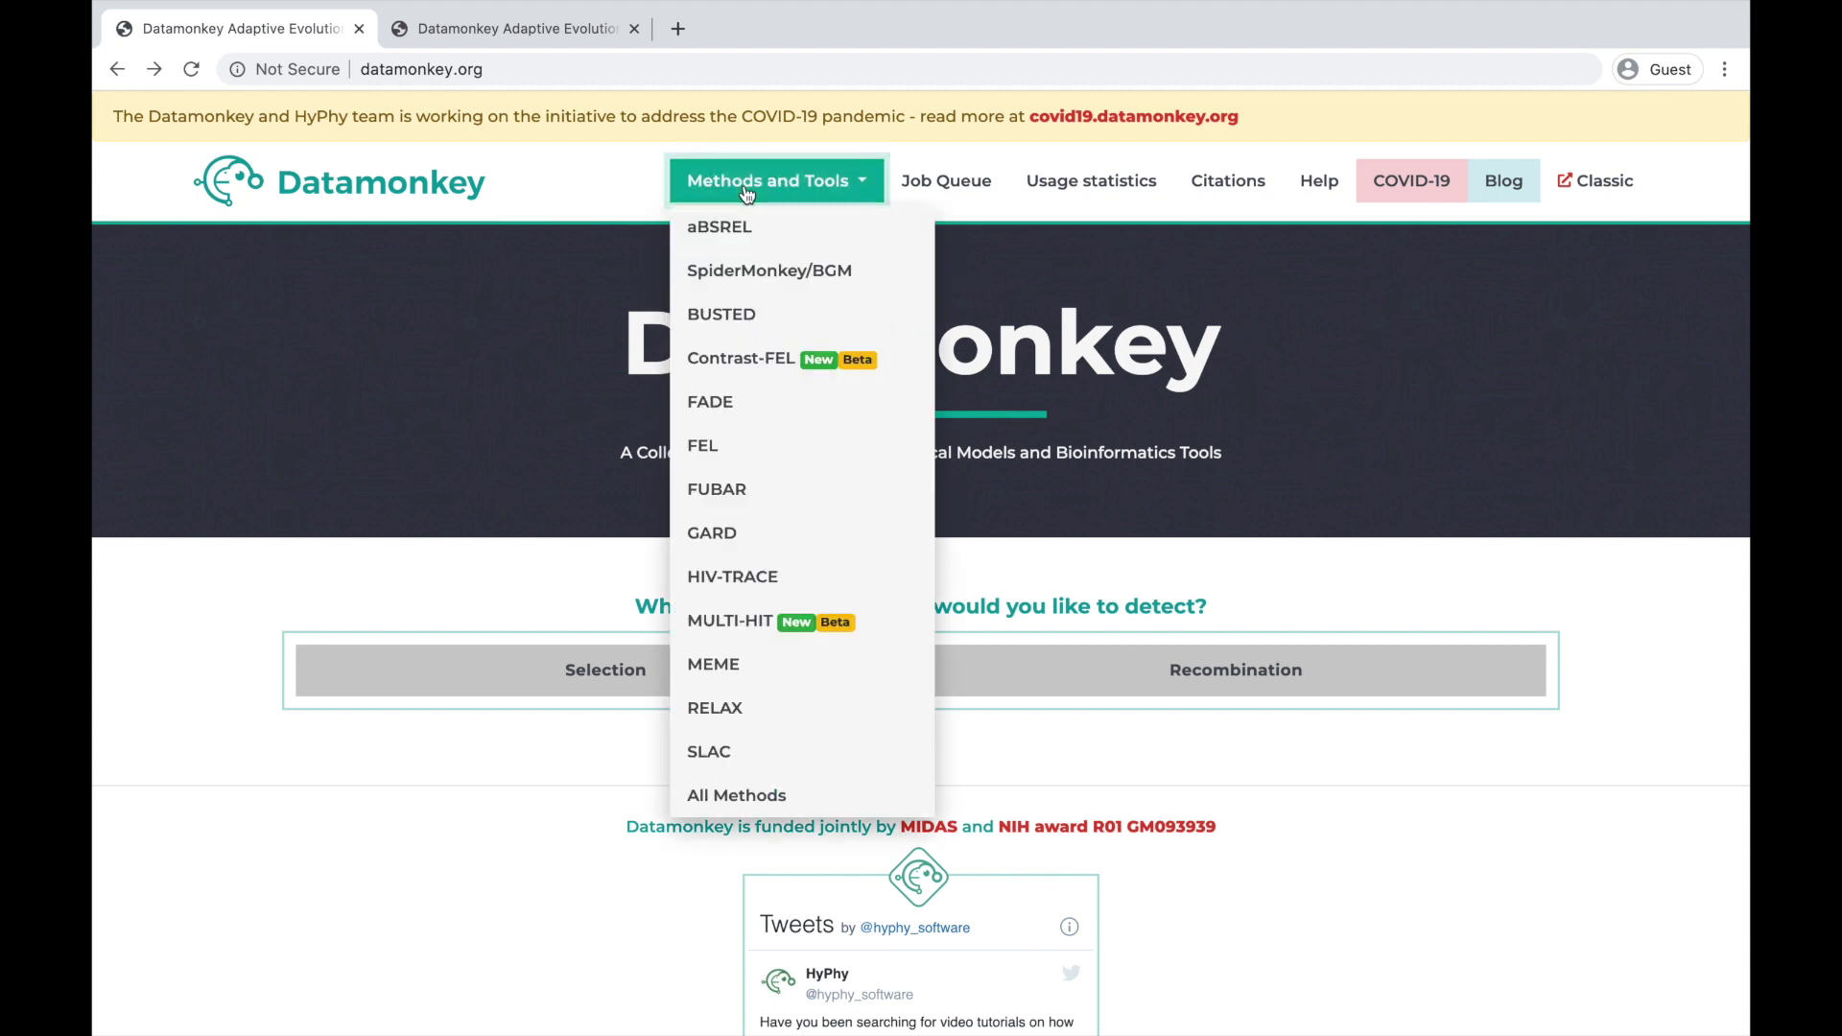
click(764, 629)
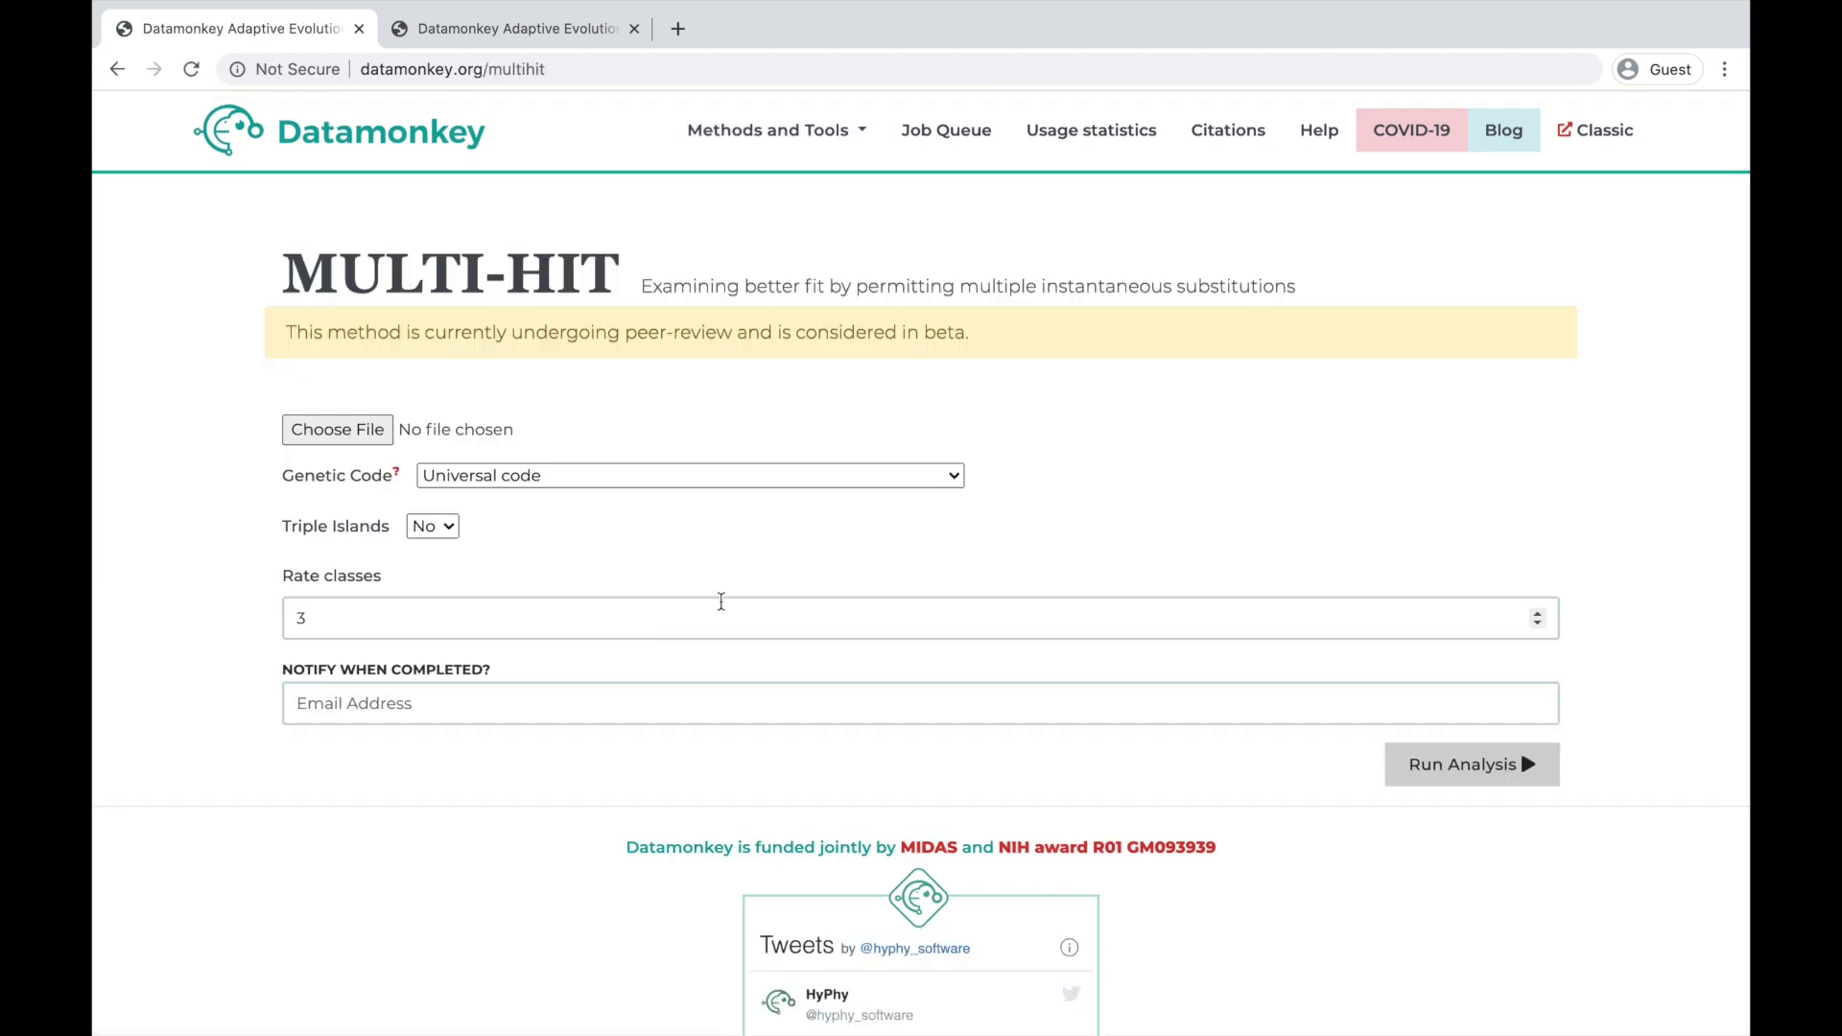
Step: Upload the yokoyama.rh1.cds.mod.1-990.nex alignment file
click(363, 440)
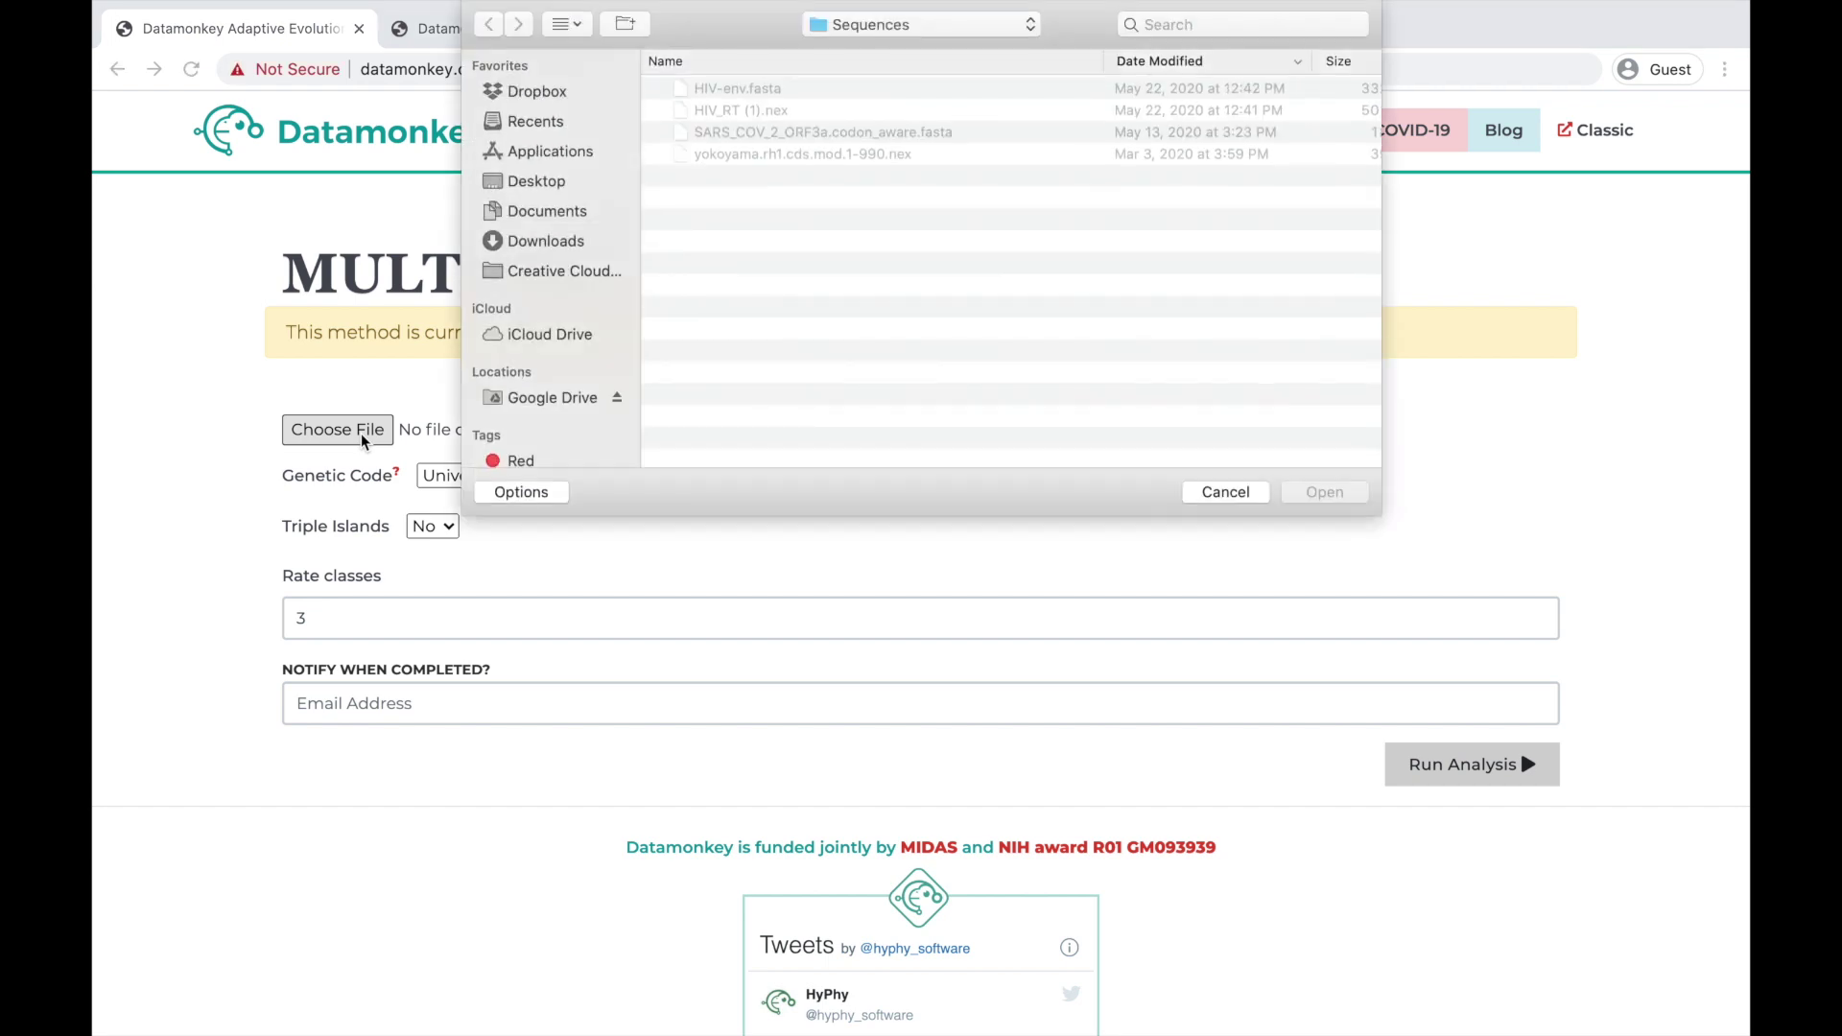
click(744, 153)
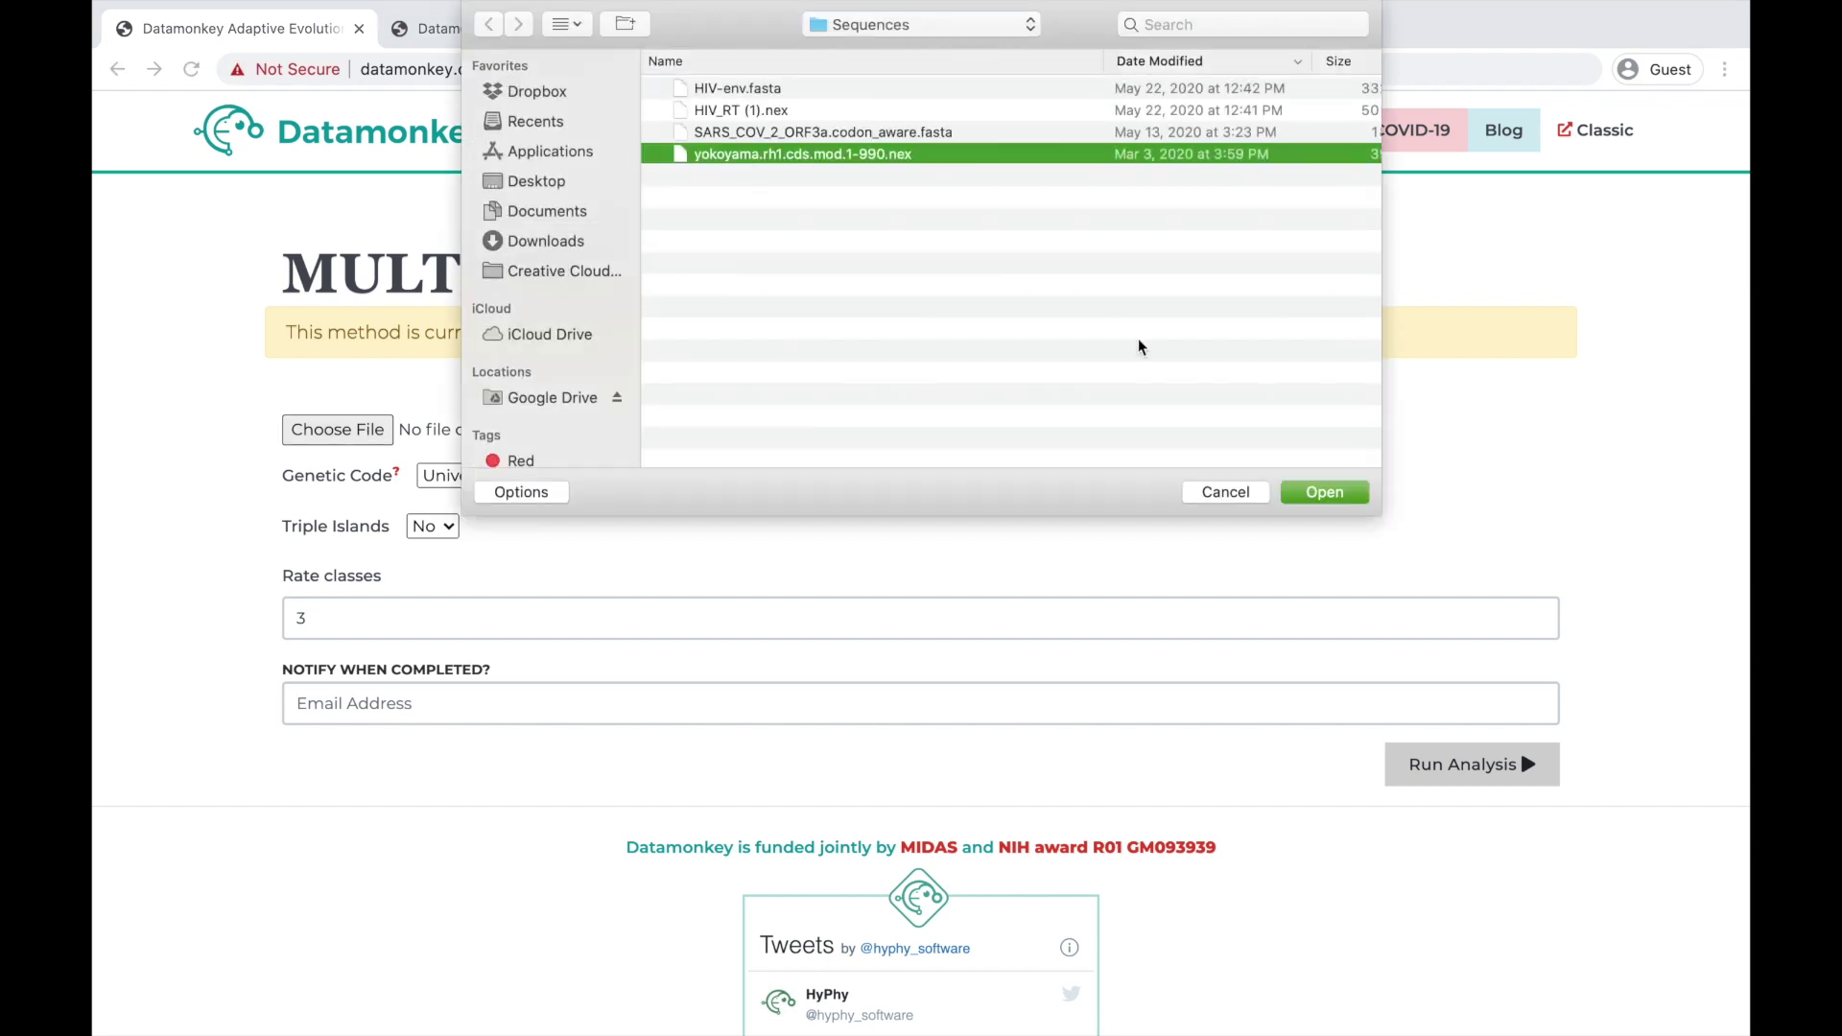
click(1338, 495)
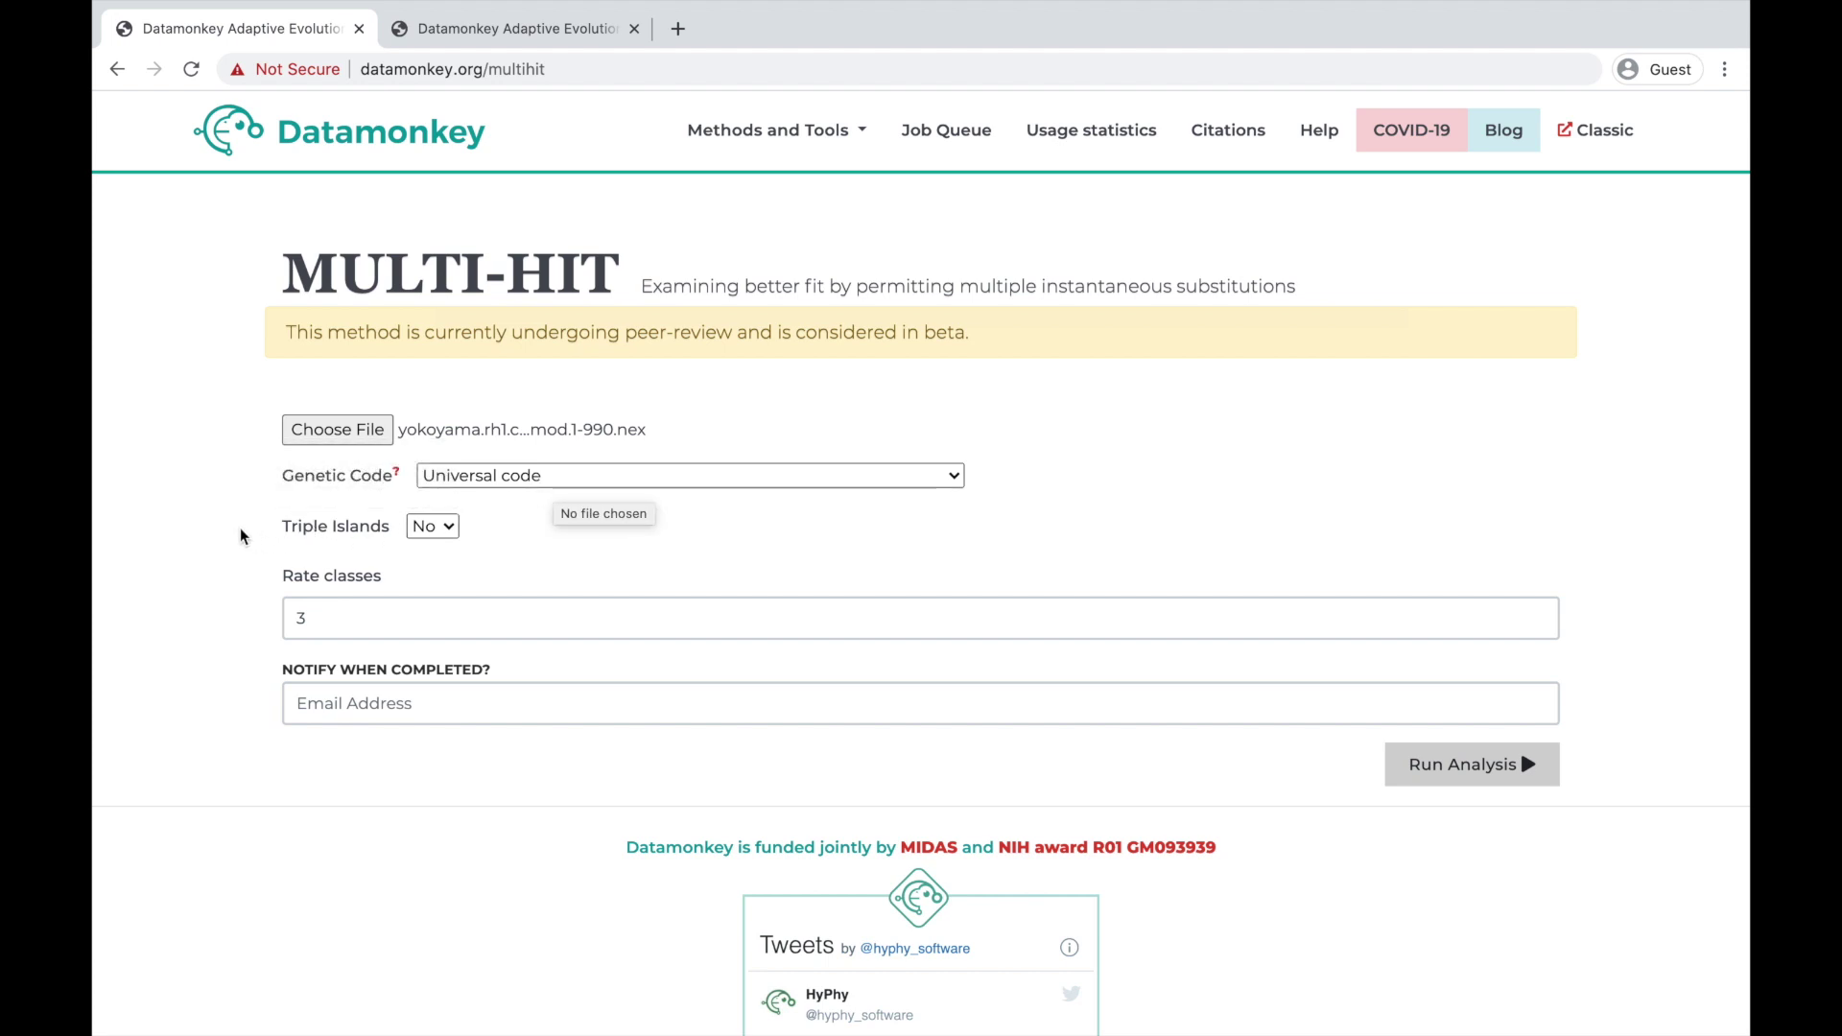
Step: Set Triple Islands to Yes, add the notification e-mail address, and run the analysis
mouse_move(321, 529)
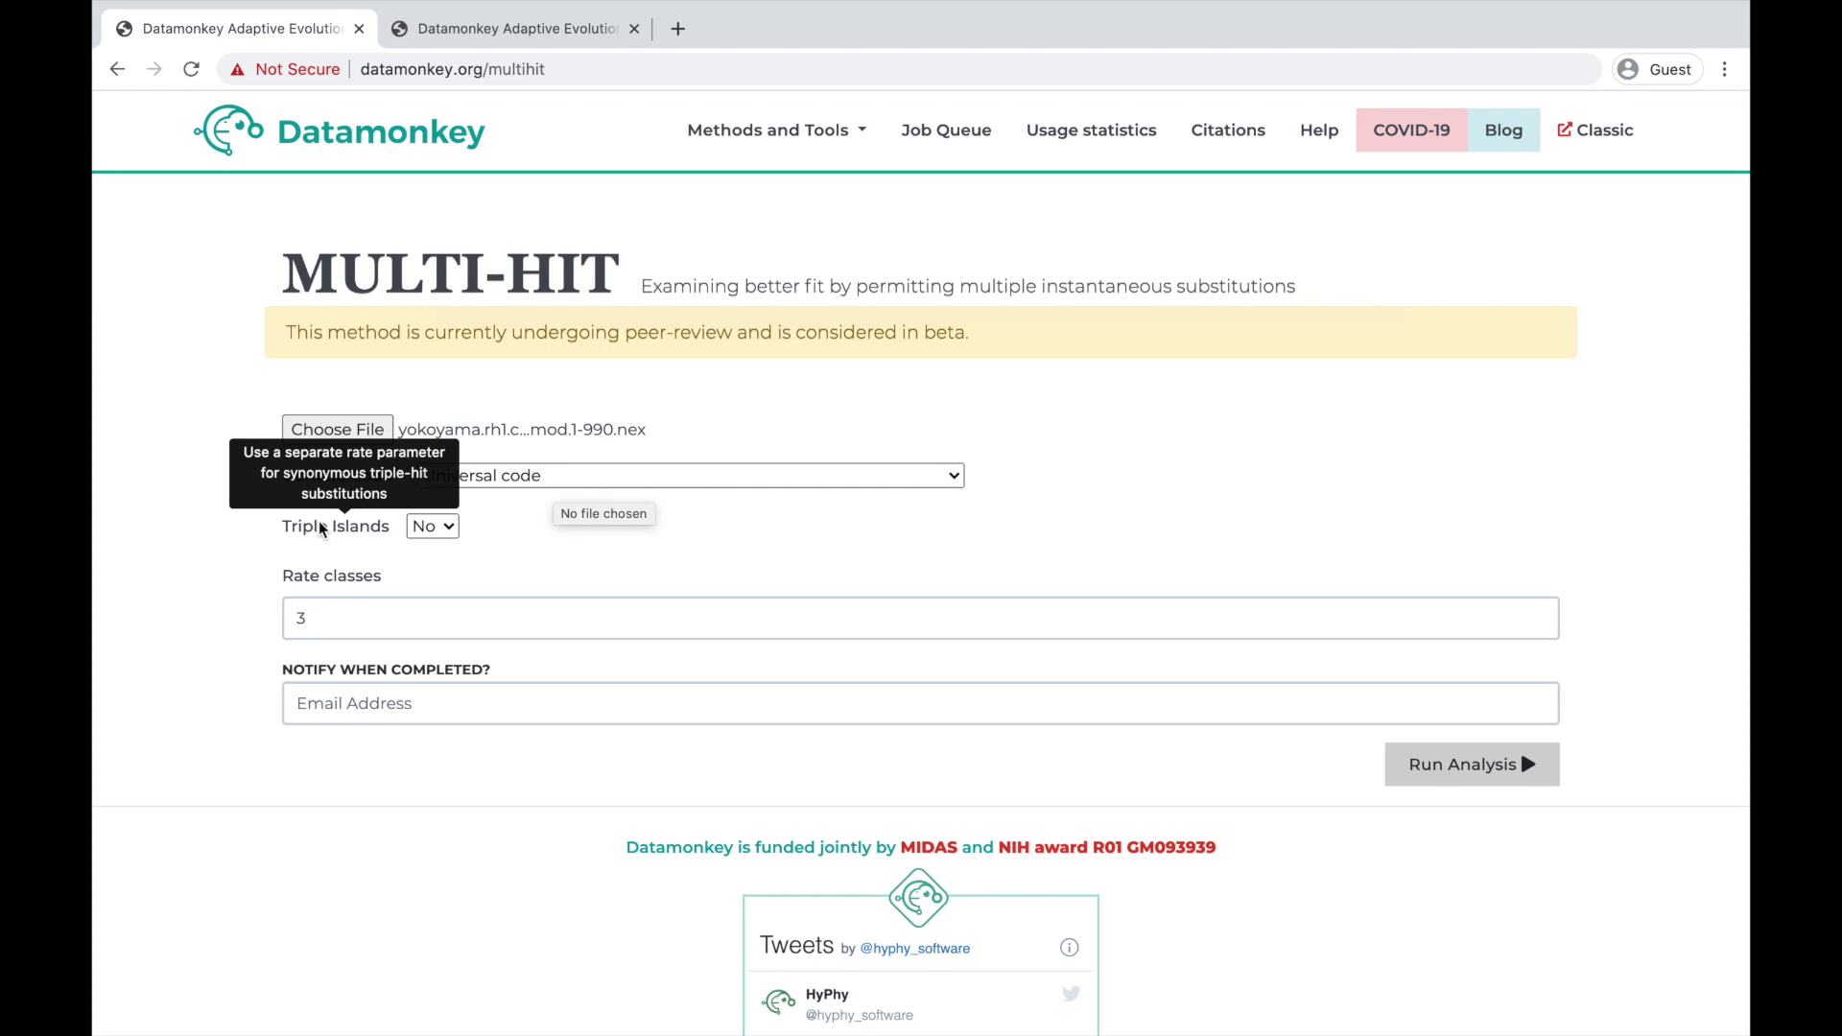
click(432, 525)
click(433, 545)
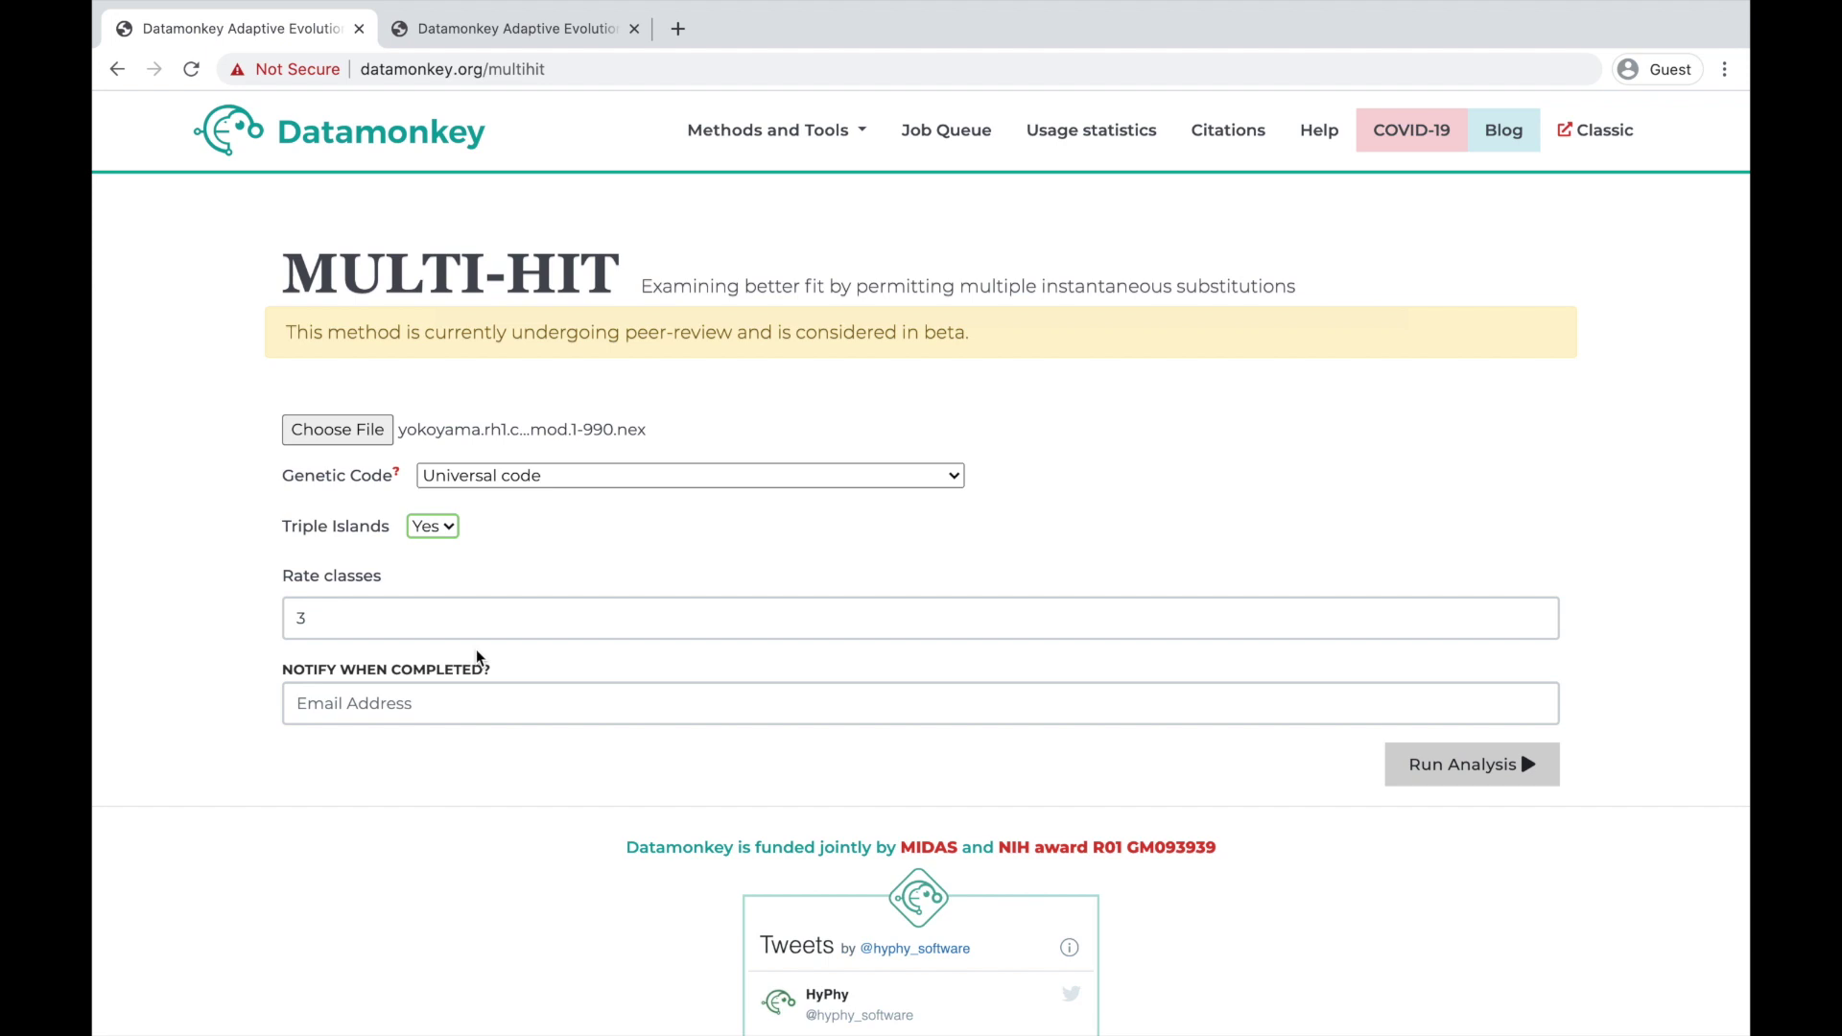
click(432, 708)
key(ctrl+v)
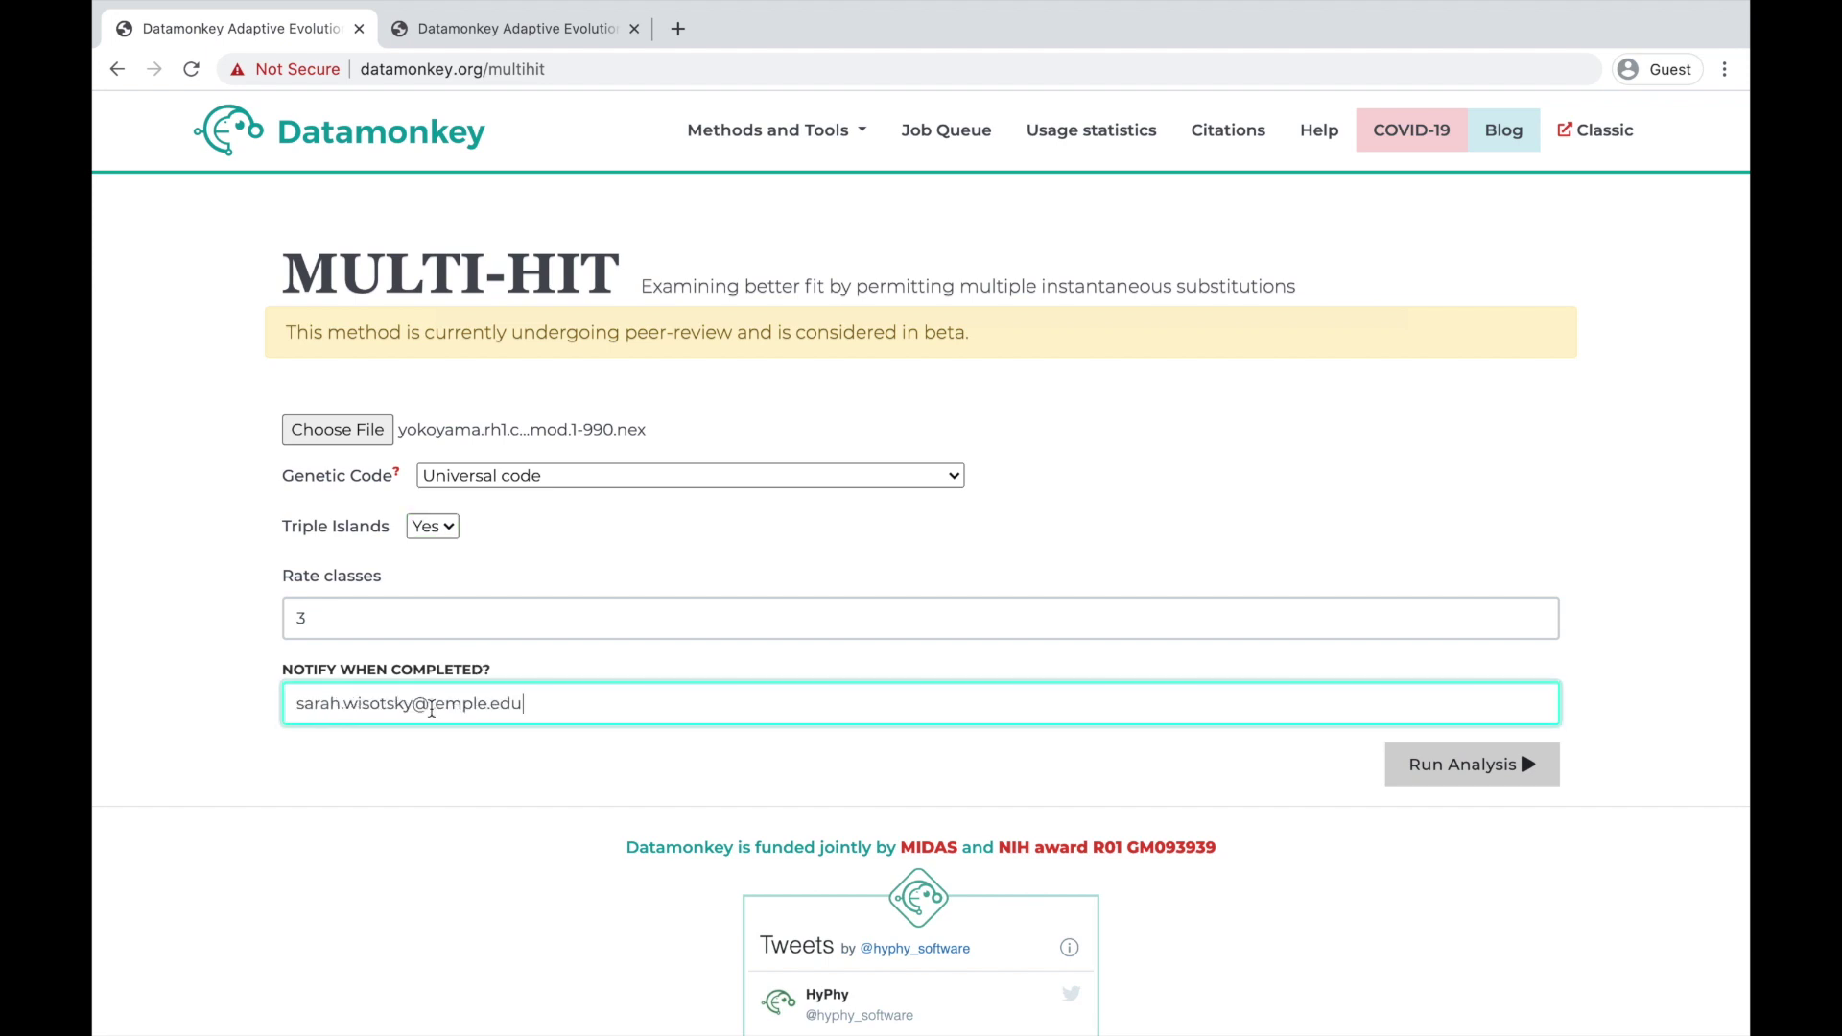
click(1472, 787)
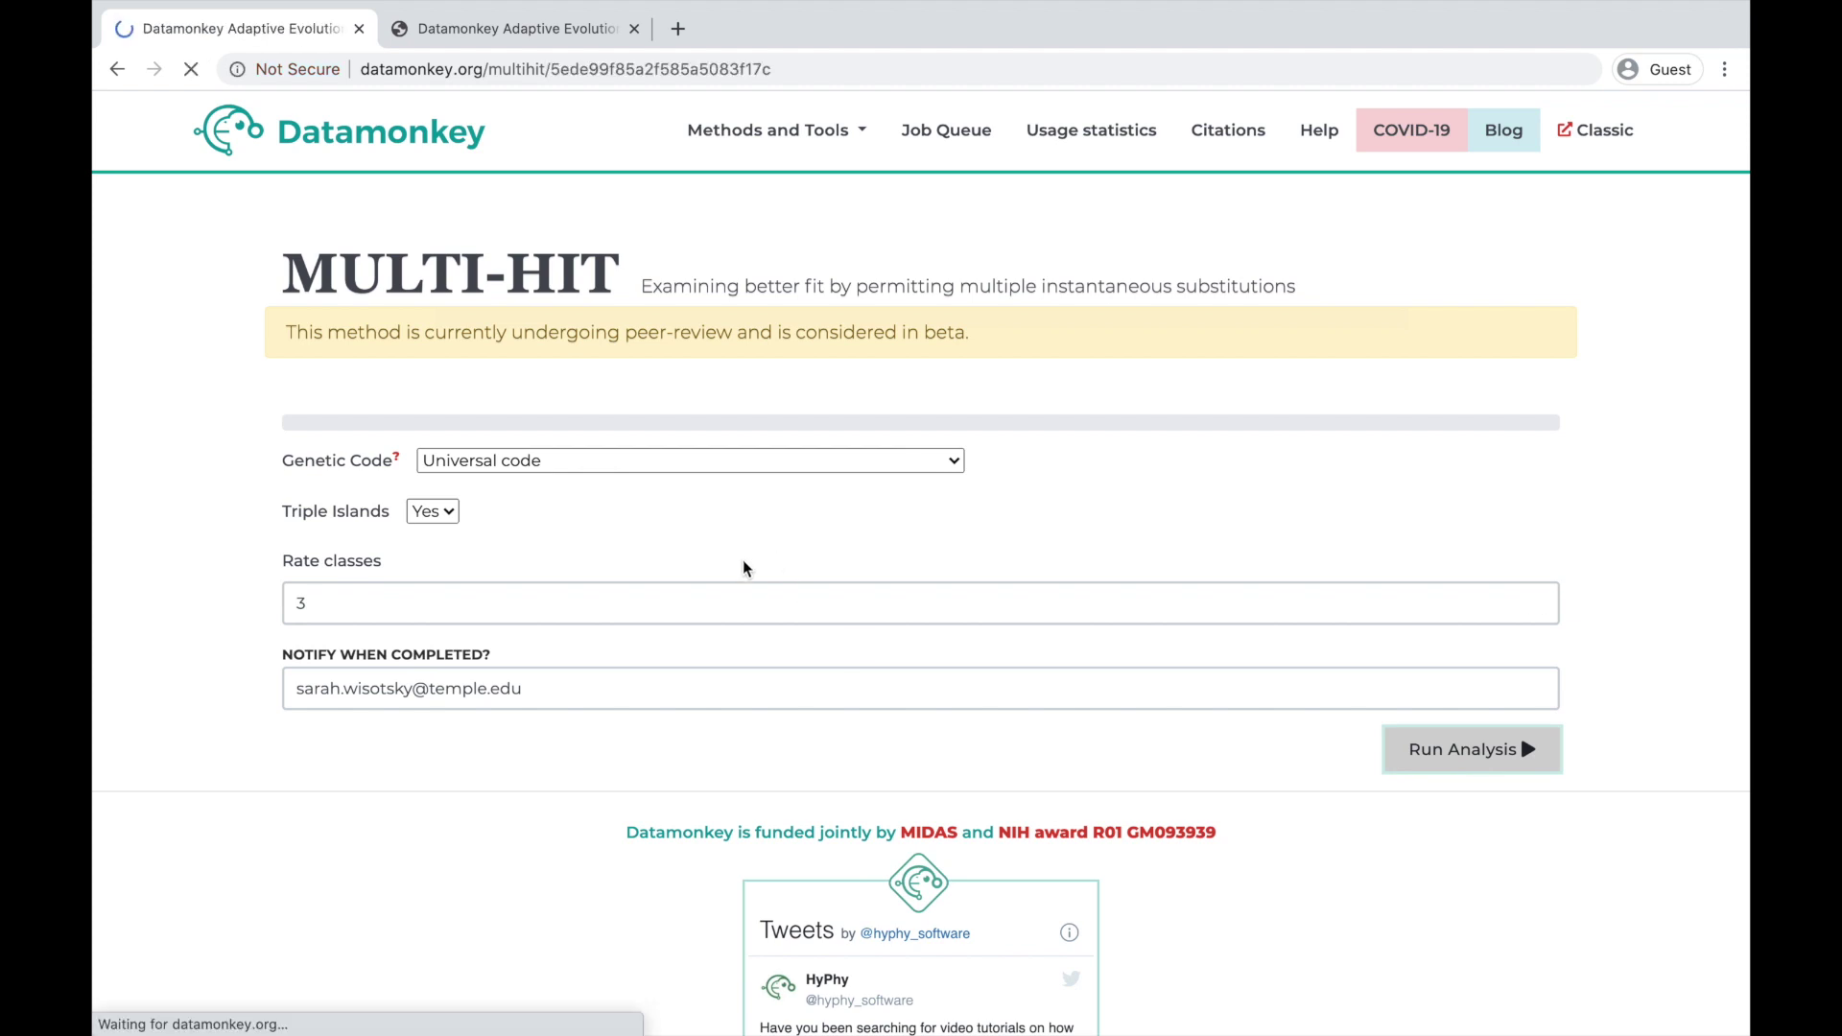
Step: Switch to the finished Multi-Hit results, save them as JSON, and follow the method documentation link
click(568, 30)
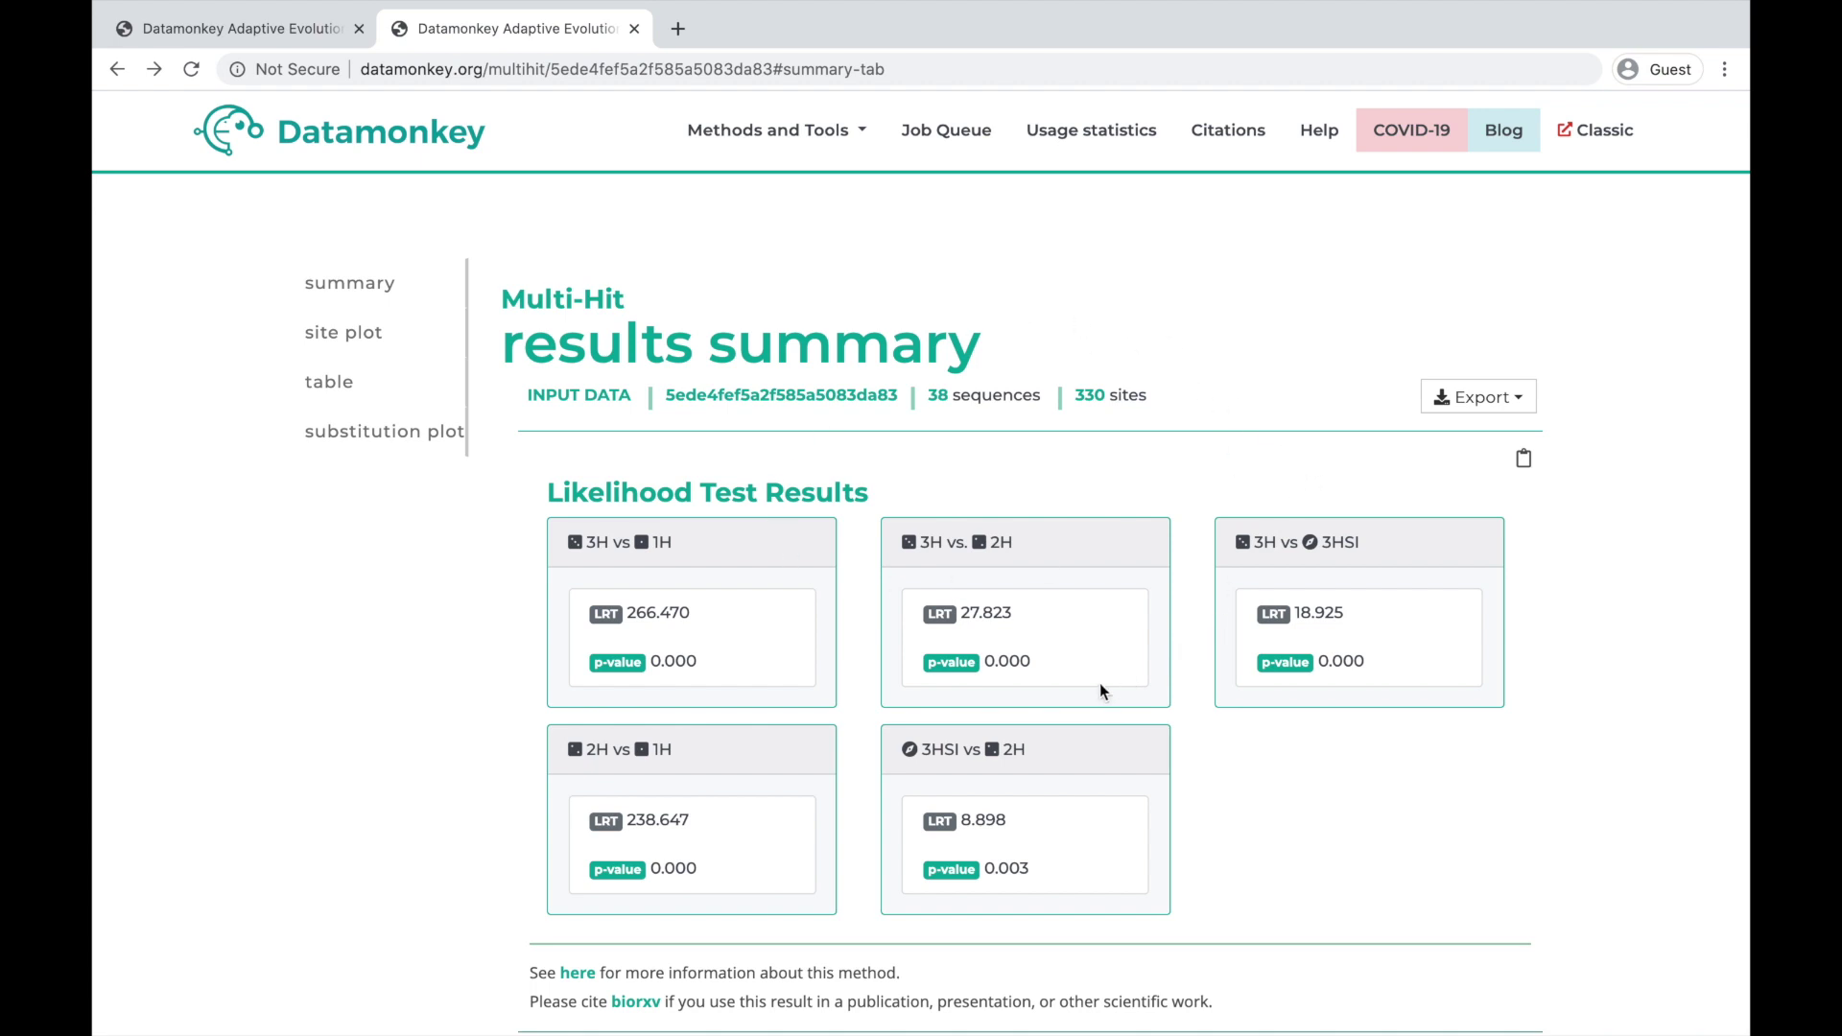
click(1510, 397)
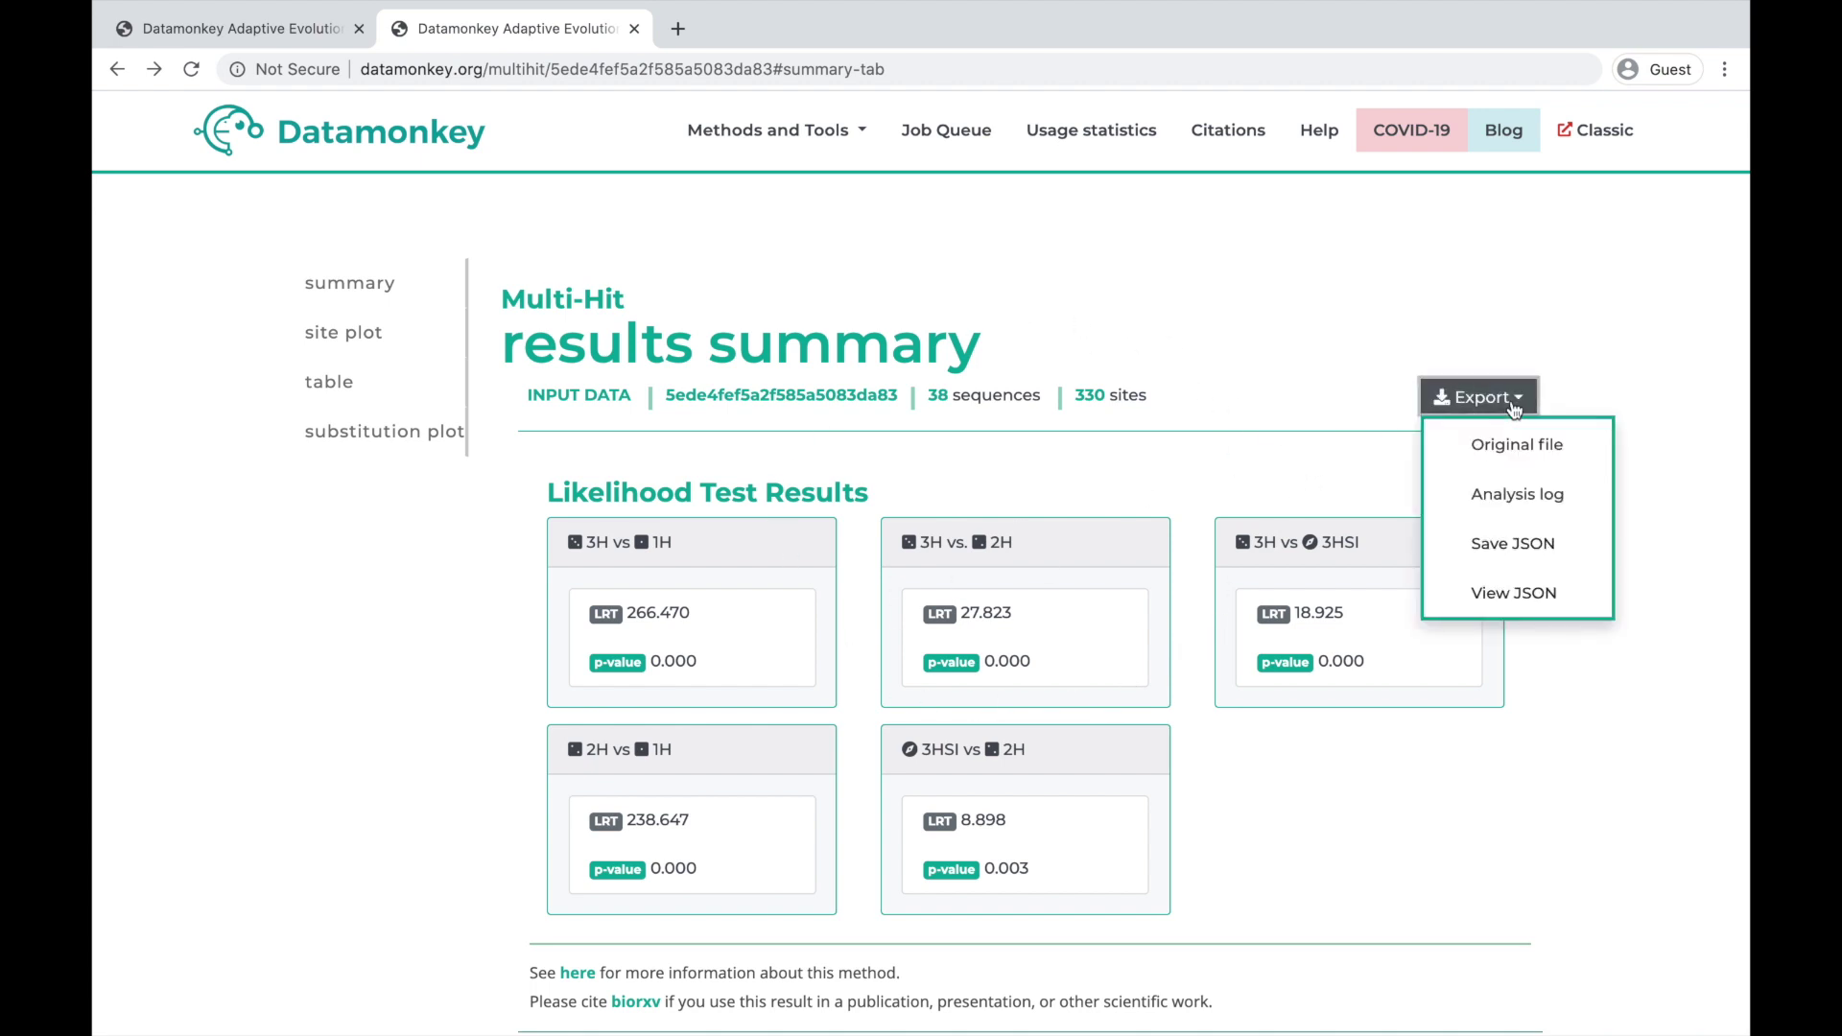
click(1485, 560)
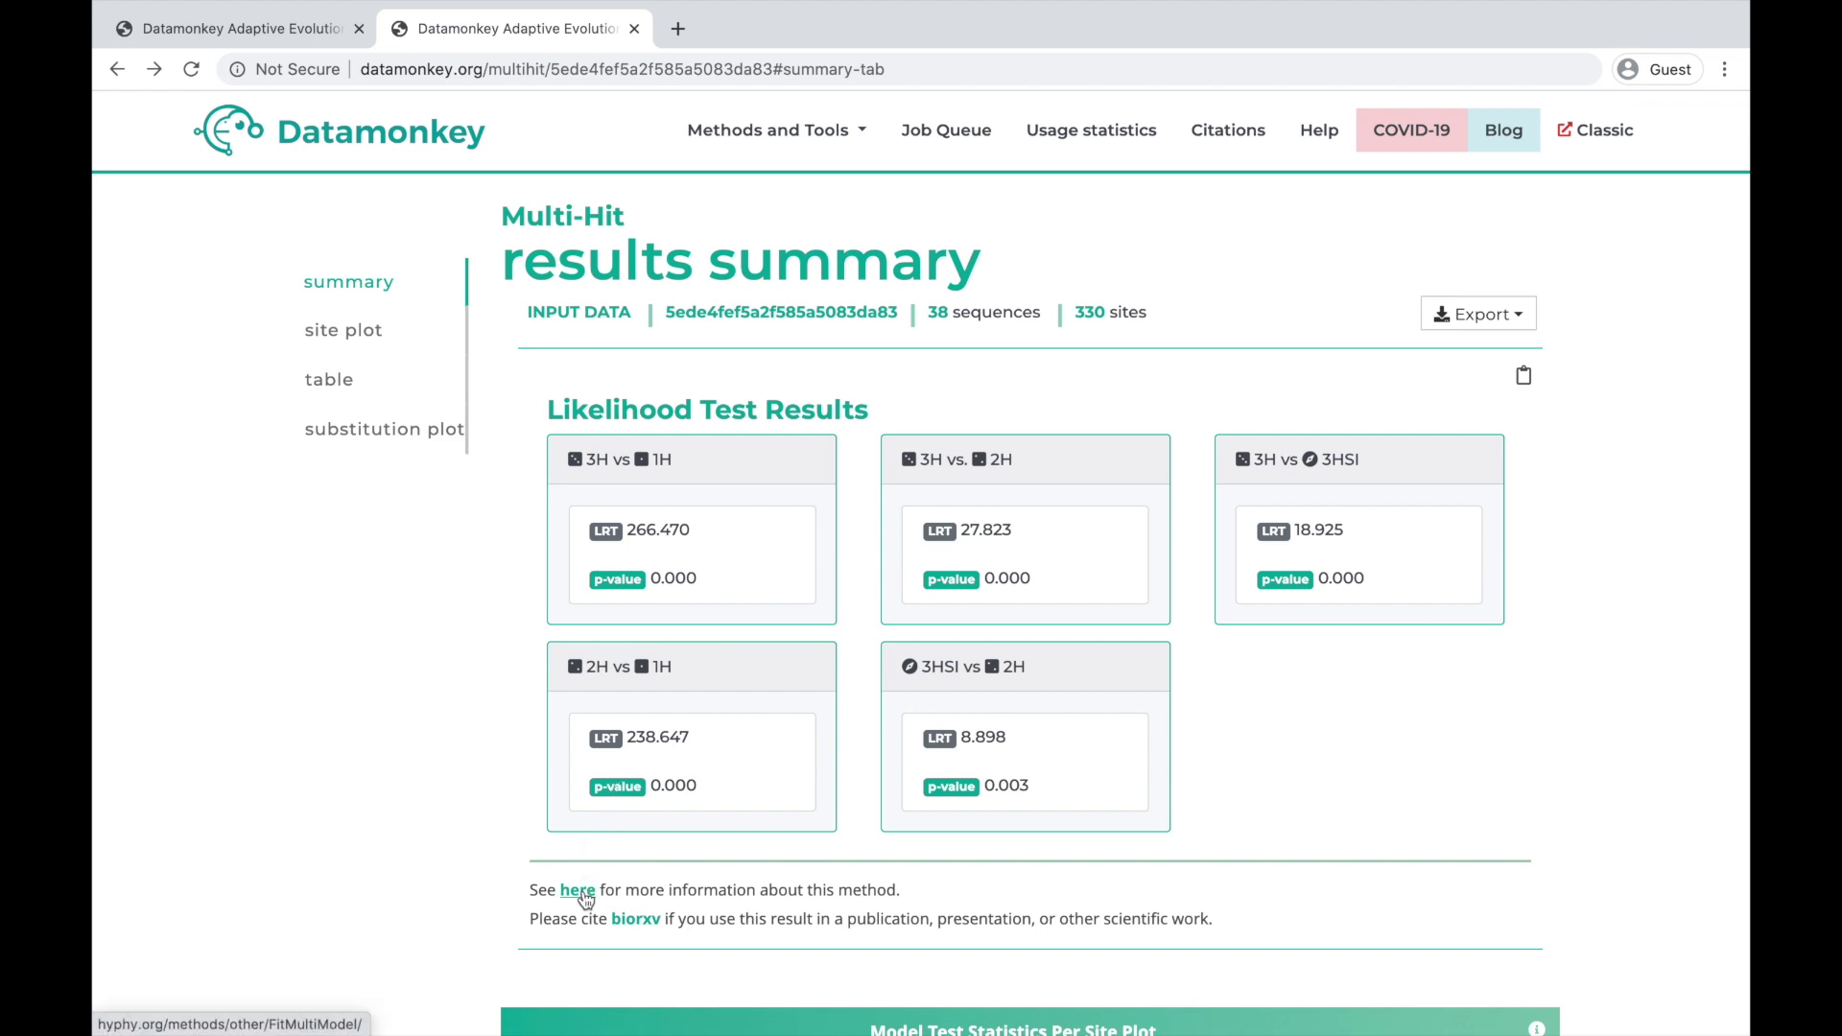
click(578, 892)
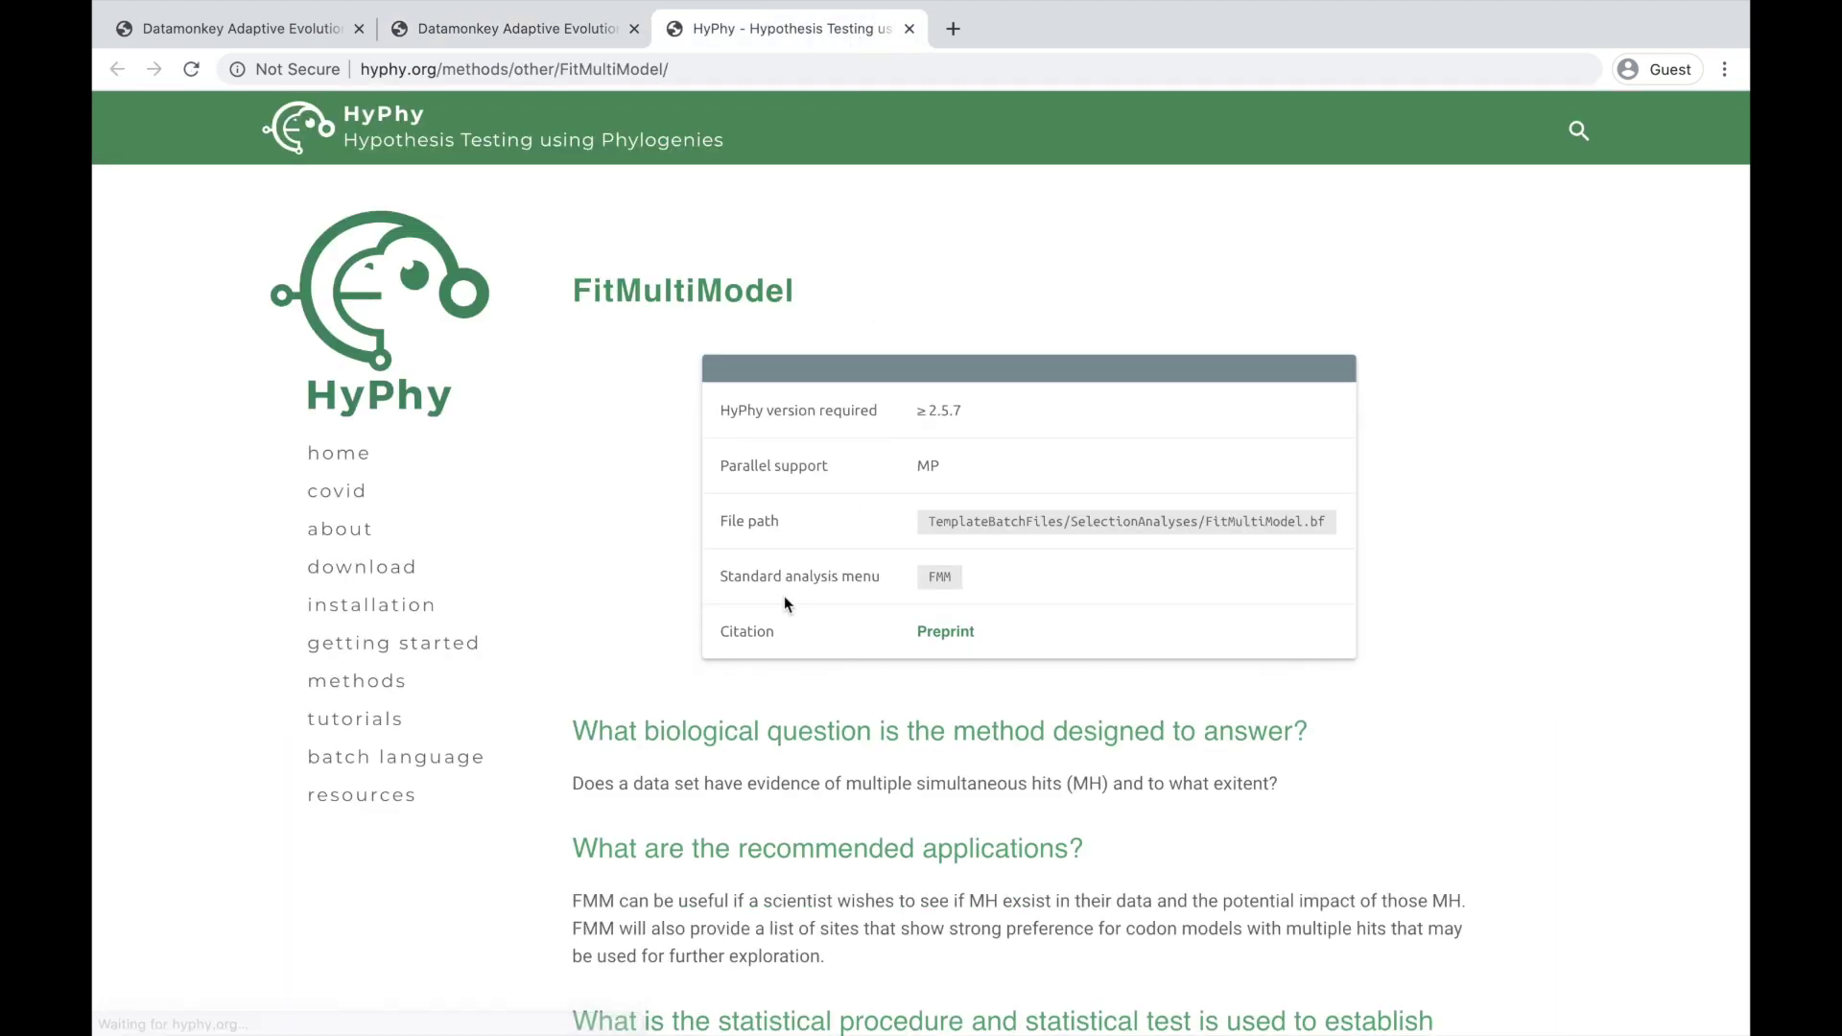
Step: Read through the FitMultiModel models and parameter table, then return to the results tab
scroll(763, 604, down, 1)
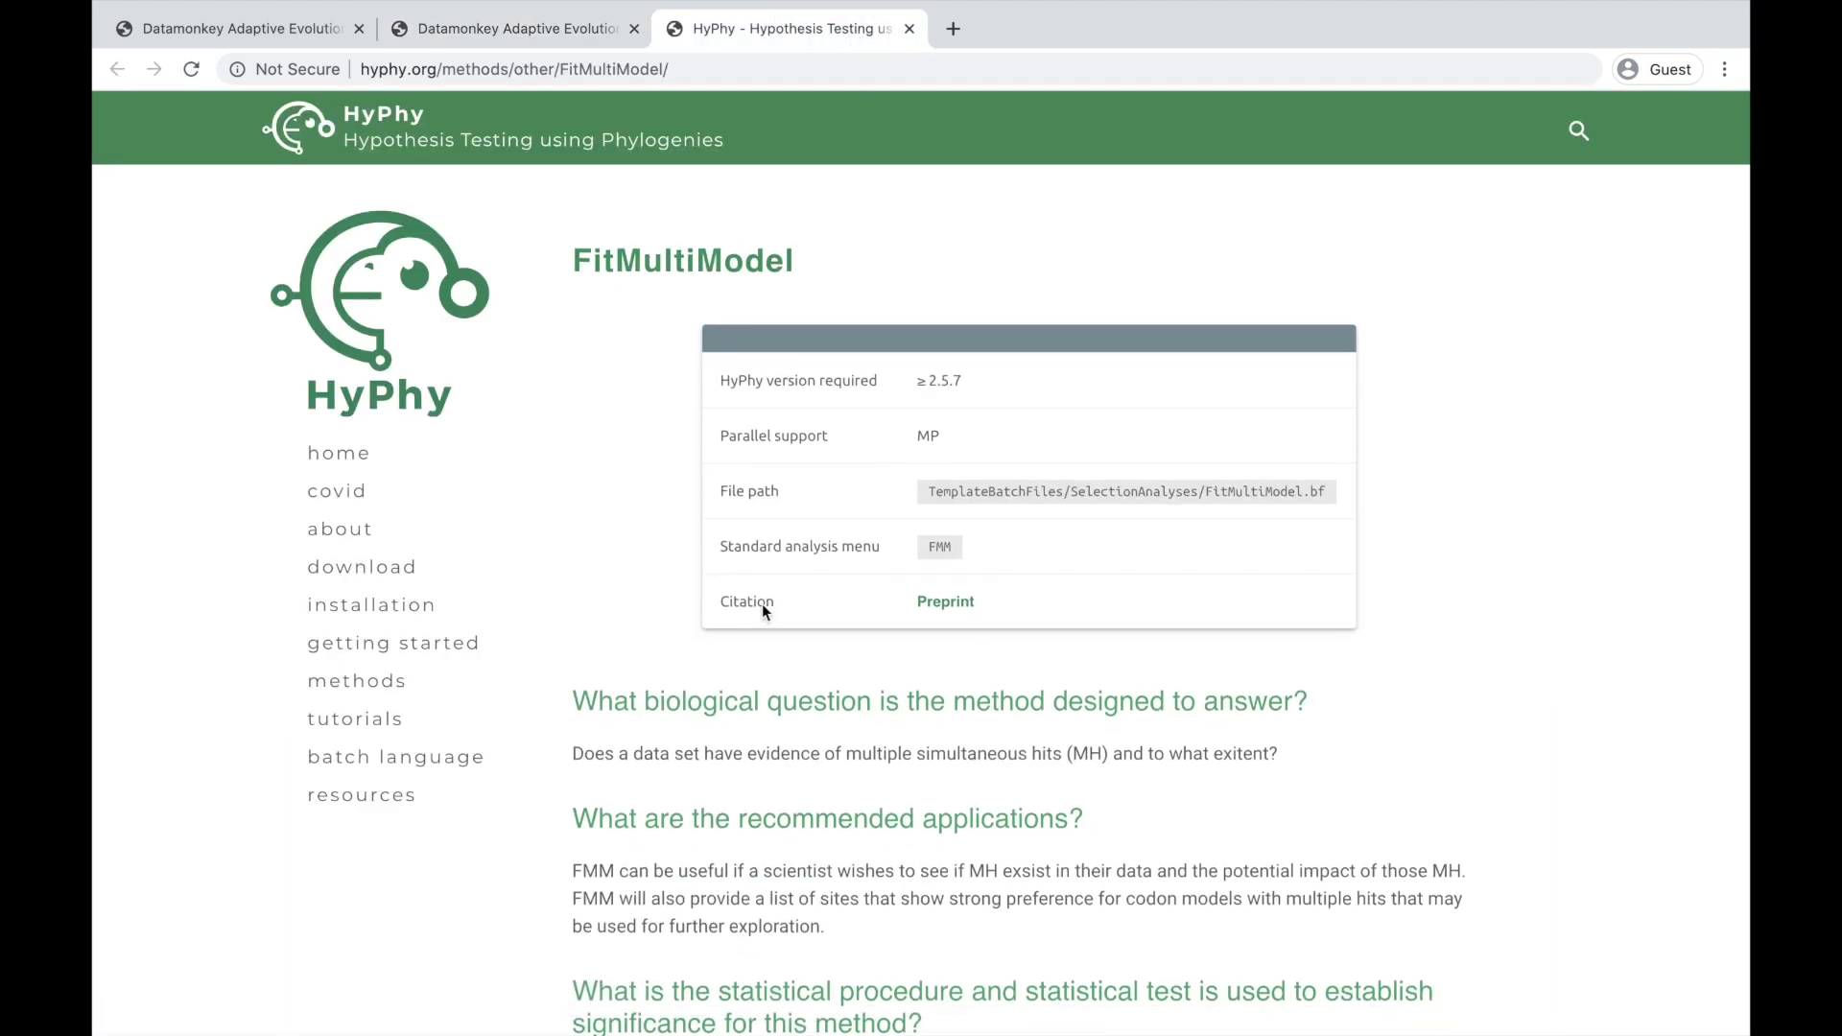
scroll(762, 603, down, 5)
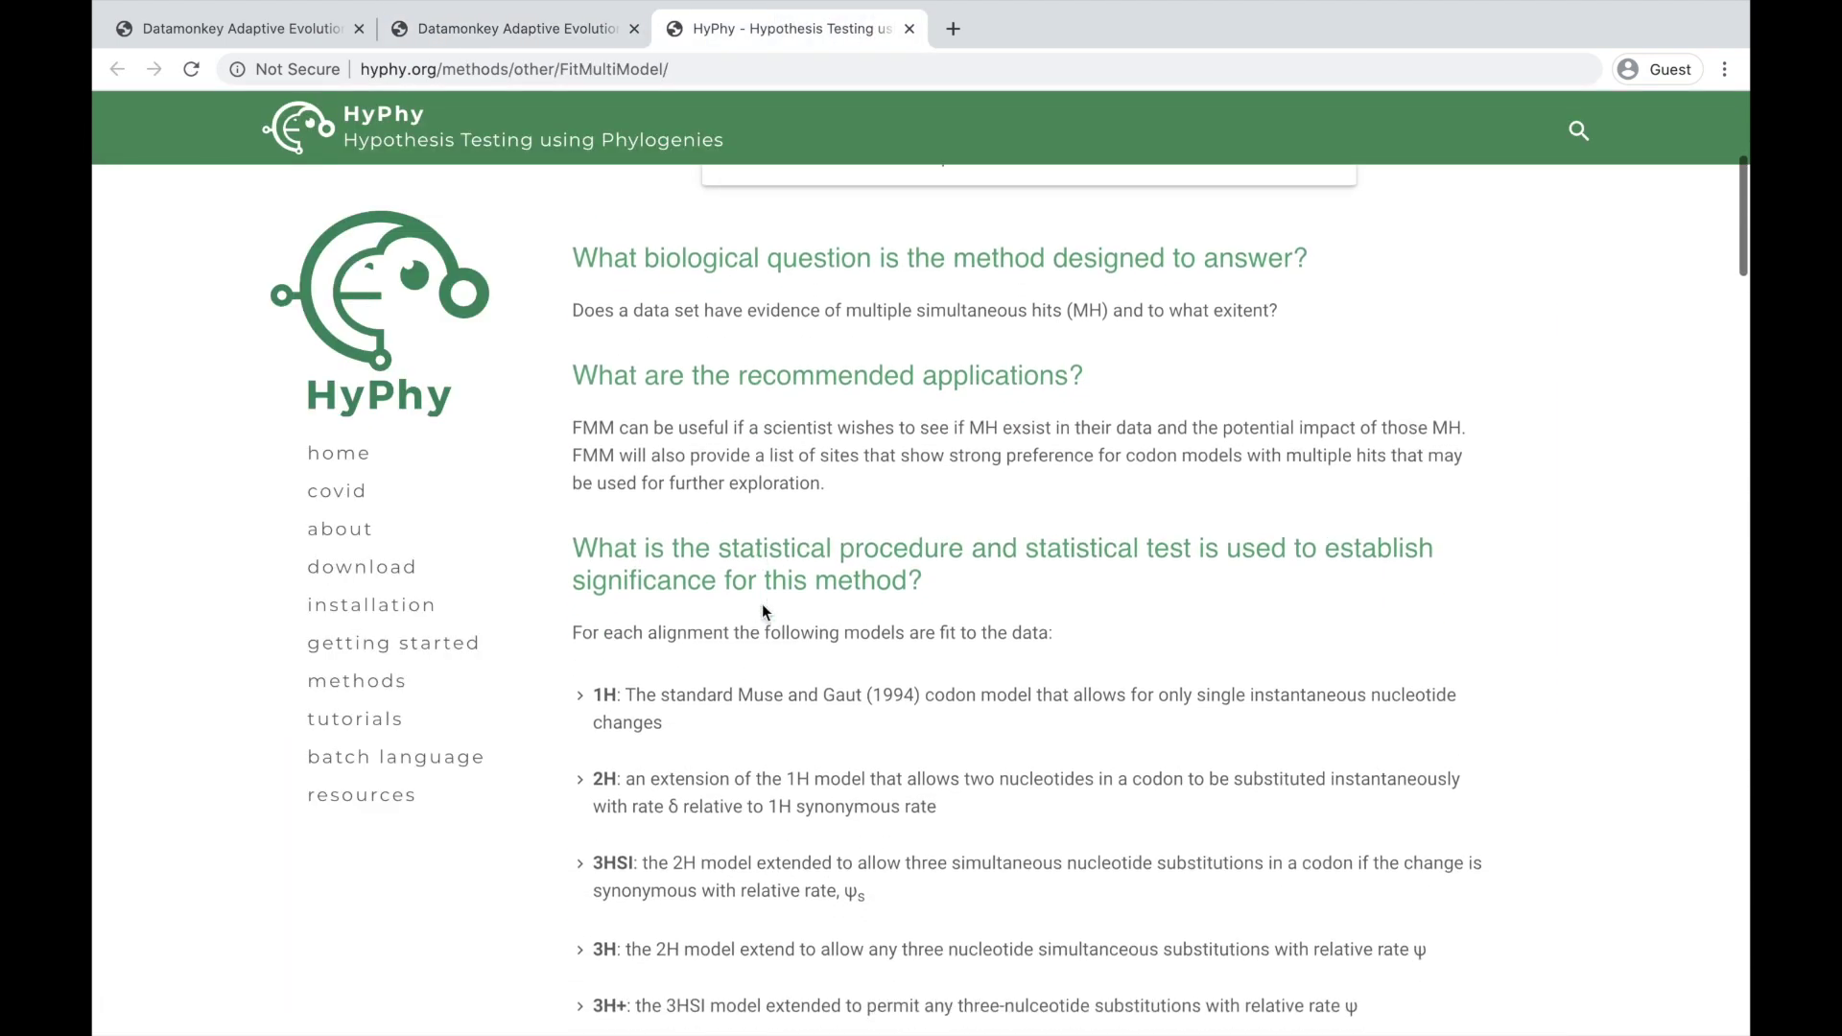
scroll(762, 602, down, 3)
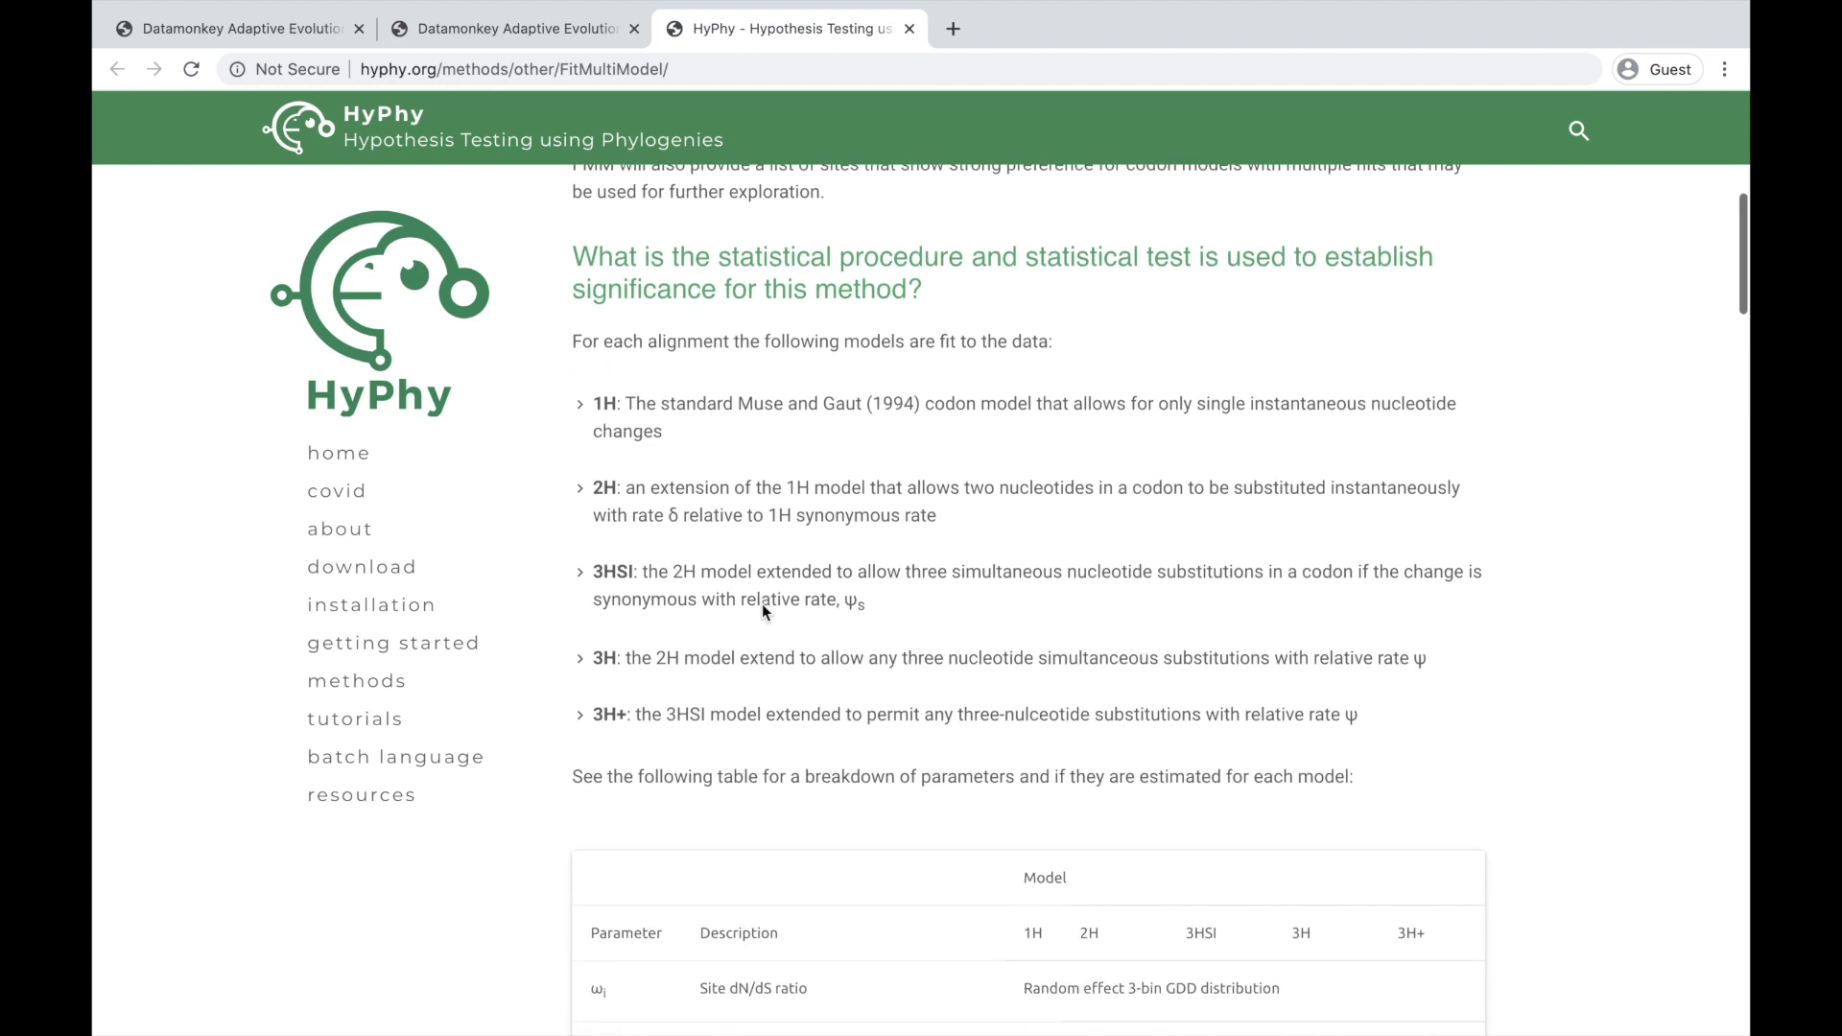
scroll(605, 736, down, 2)
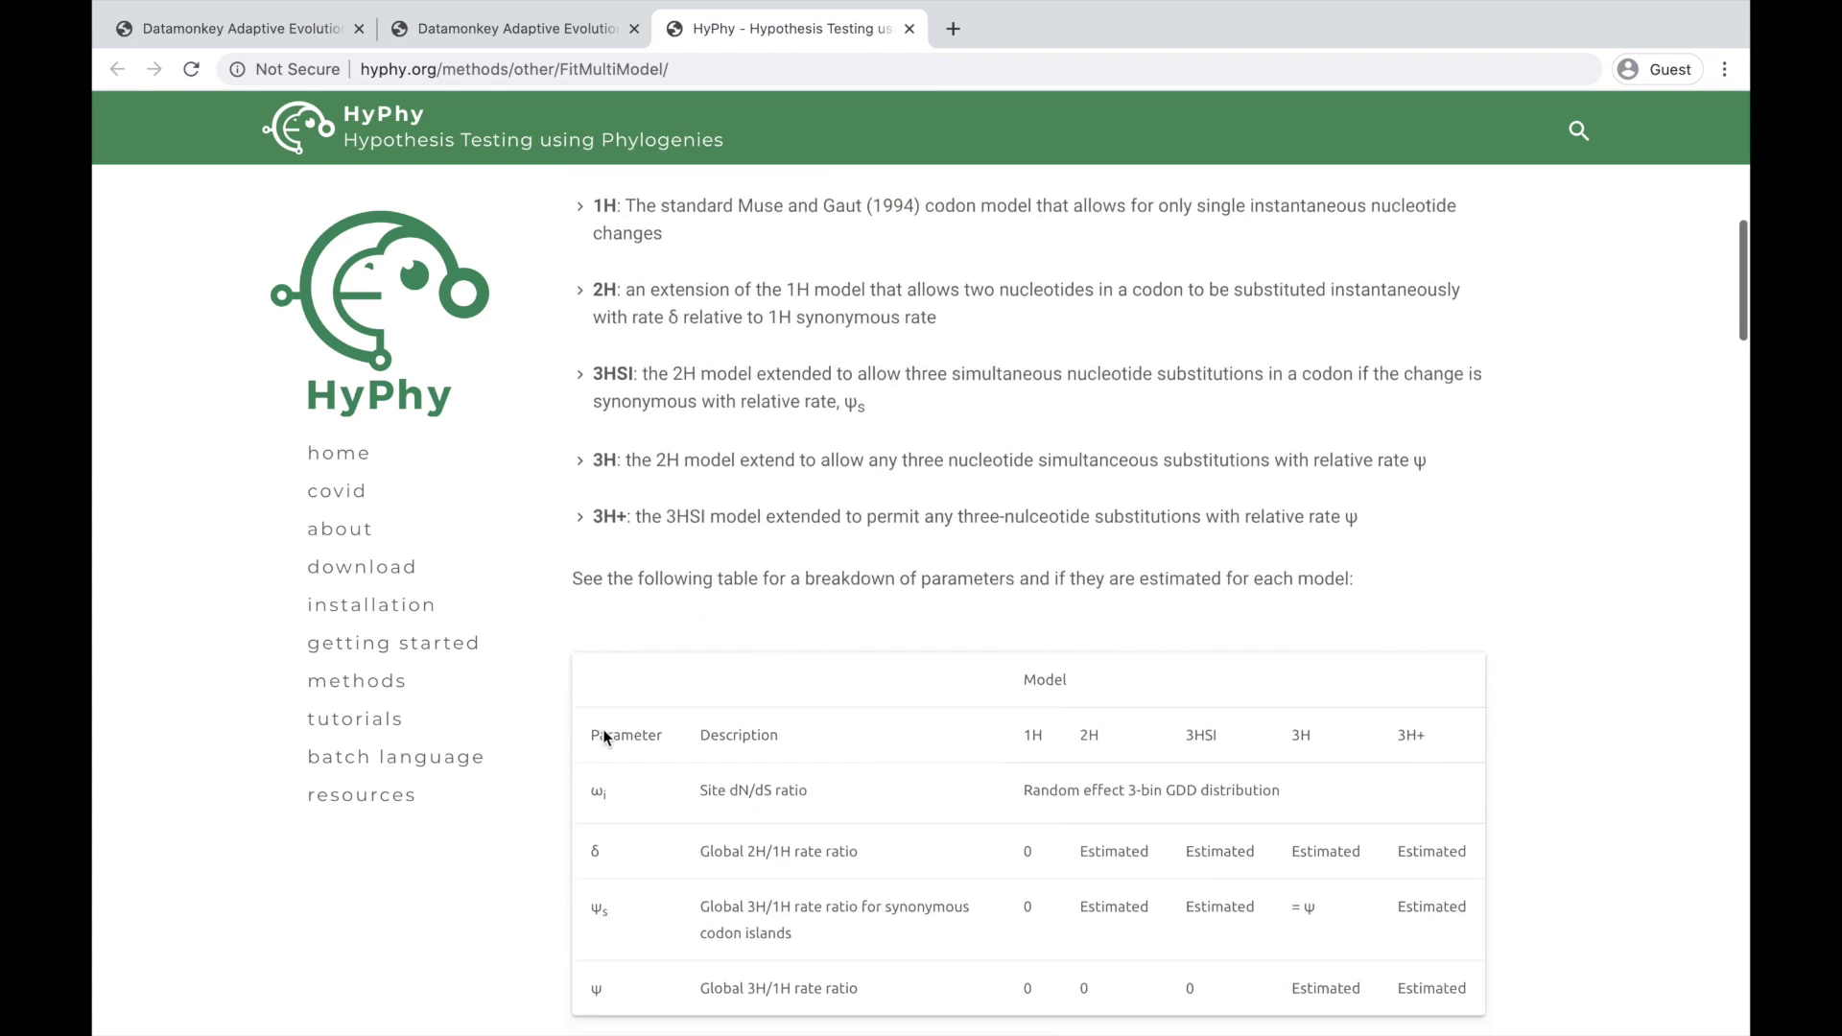
scroll(604, 736, down, 1)
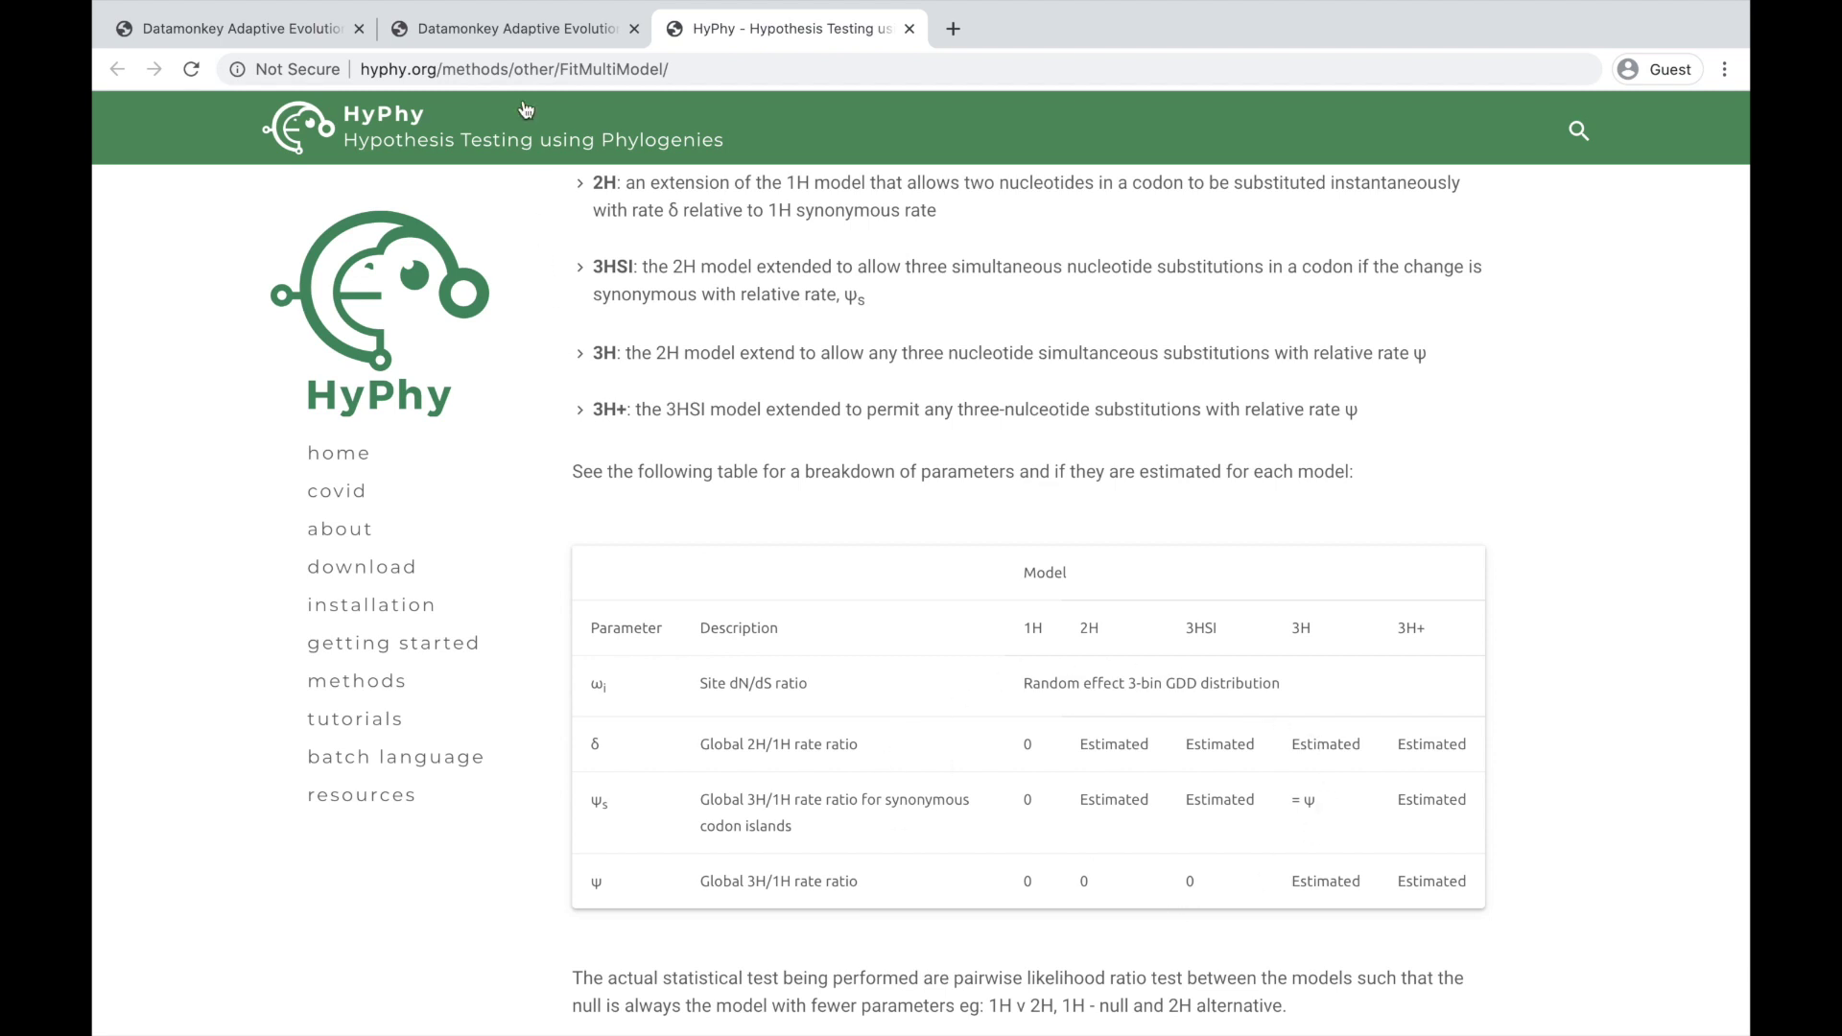
click(523, 29)
Step: Scroll down to the per-site plot charting Three-hit islands vs 2-hit statistics
scroll(691, 641, down, 3)
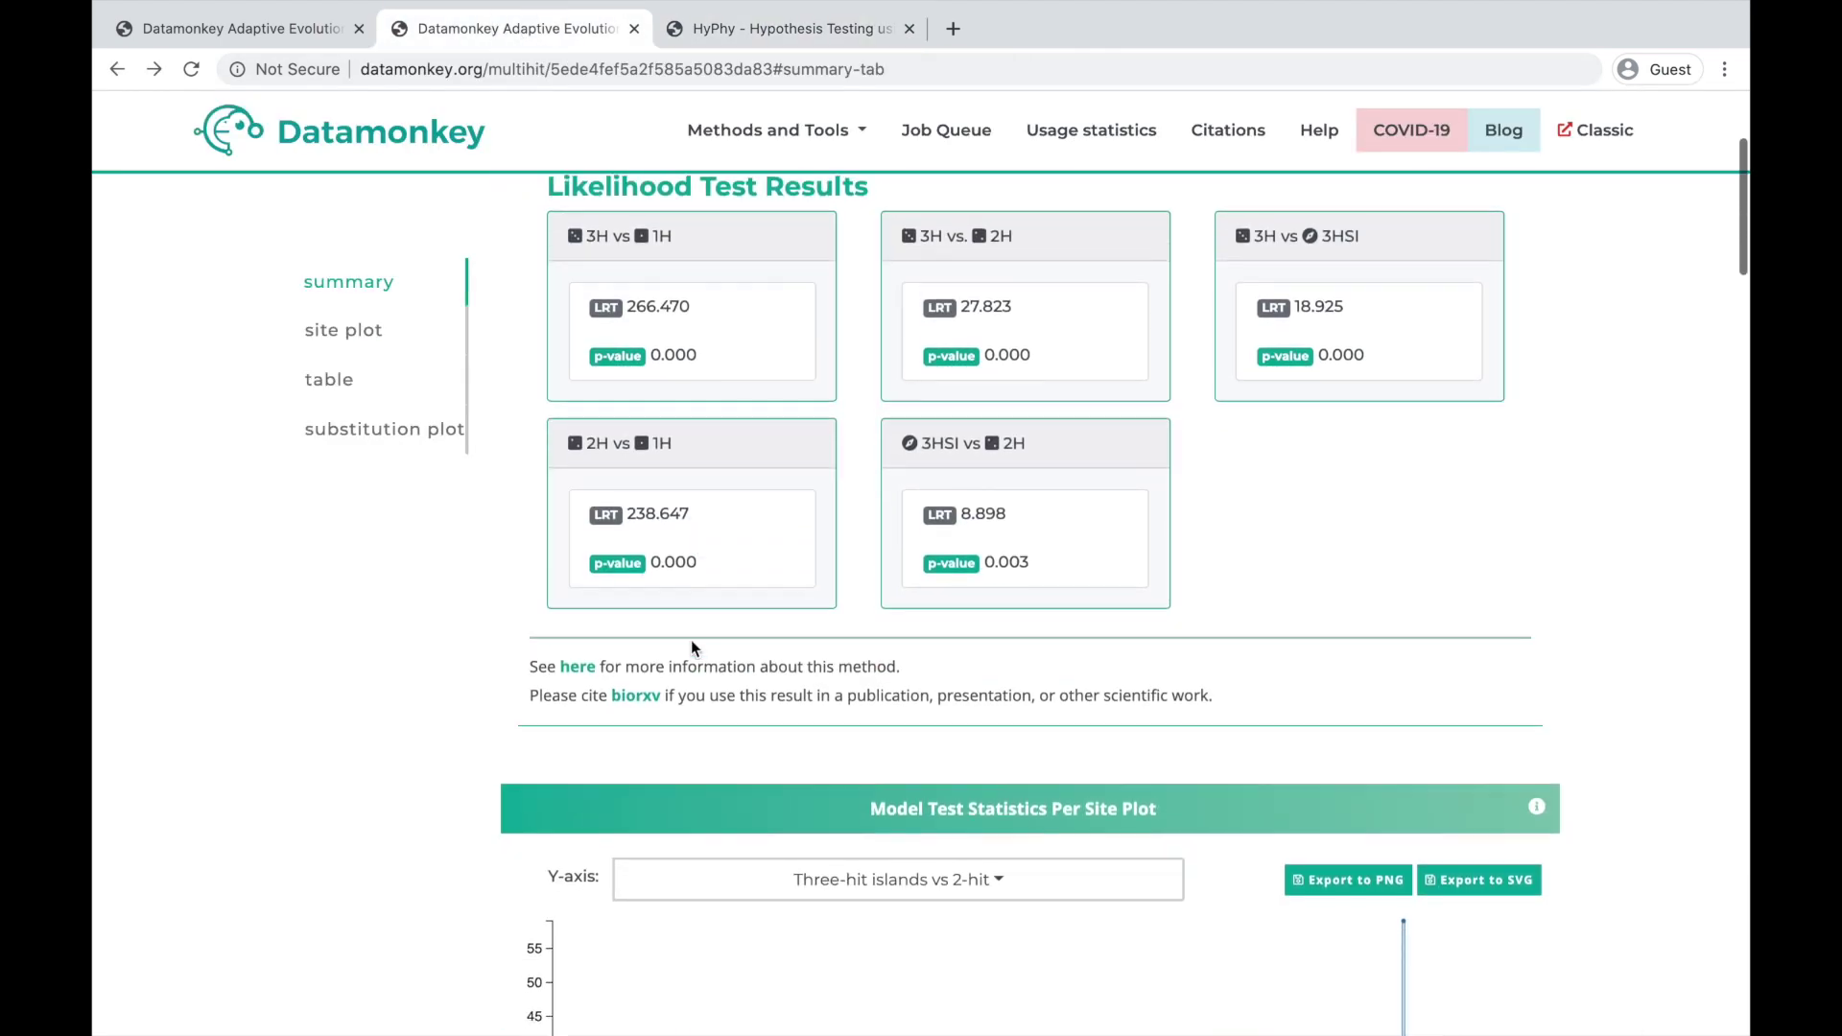
scroll(690, 640, down, 2)
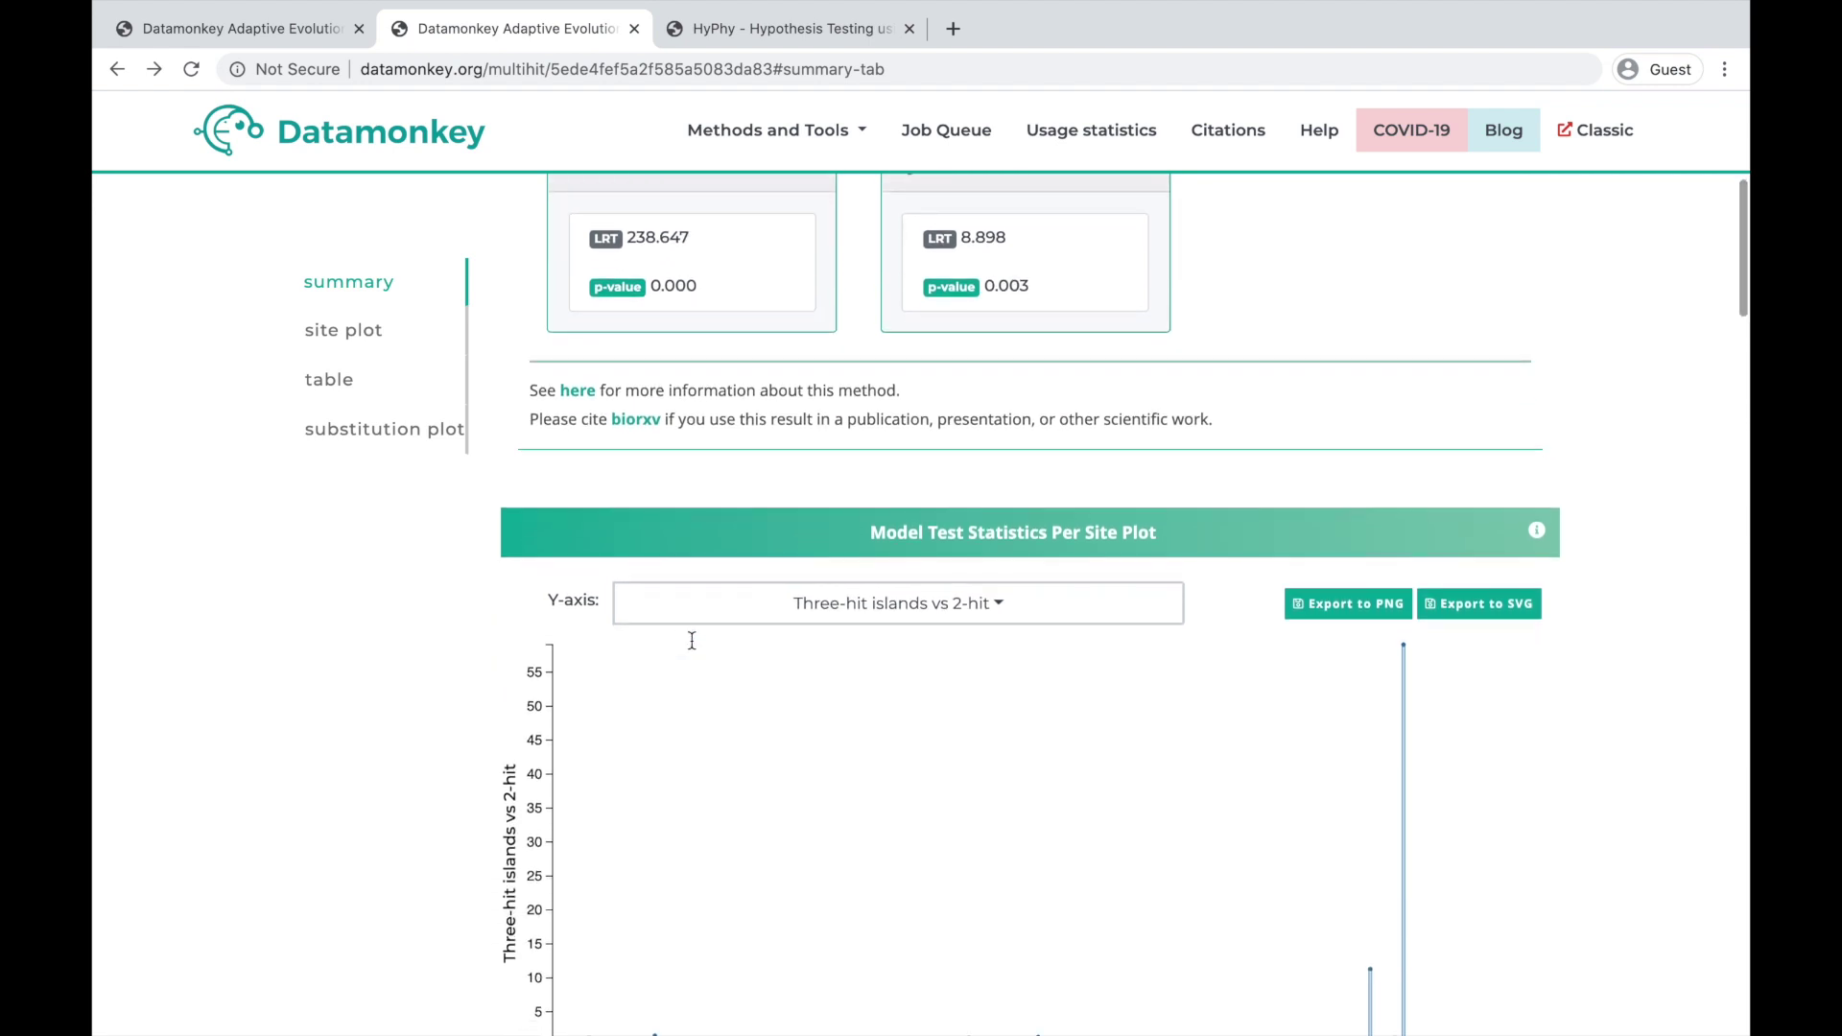
scroll(690, 641, down, 1)
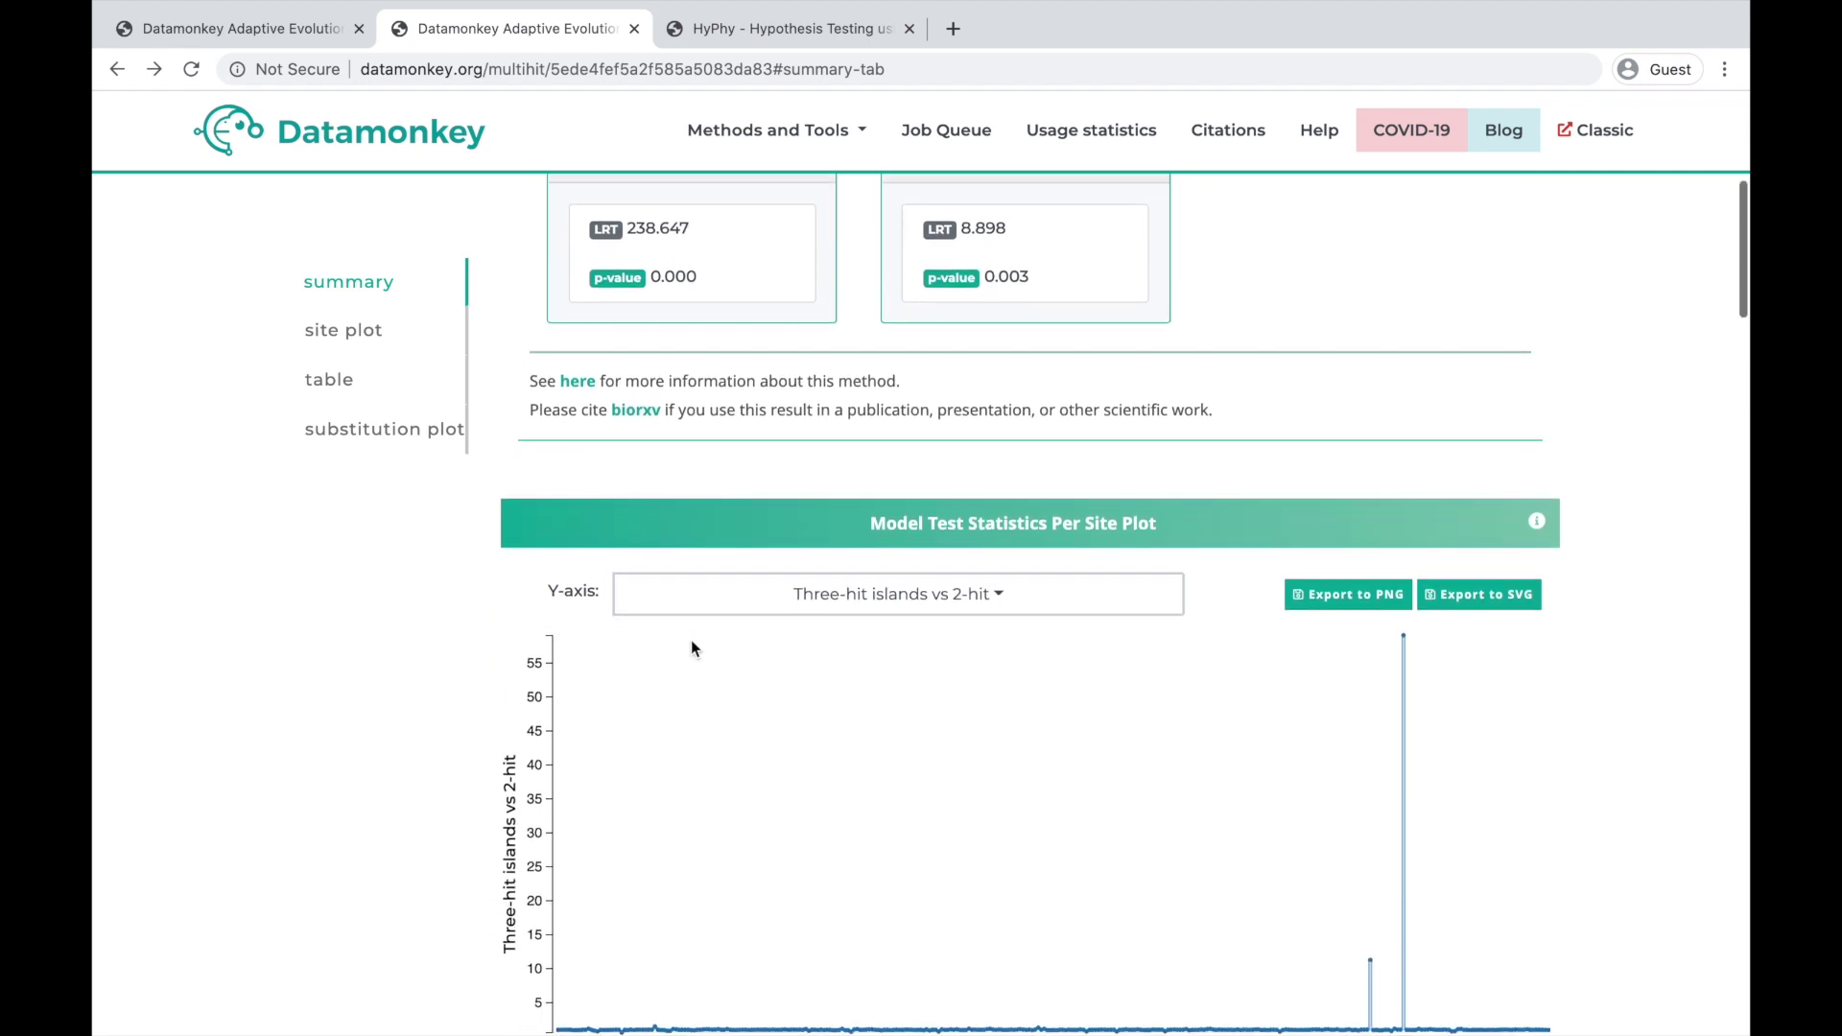
scroll(691, 640, up, 1)
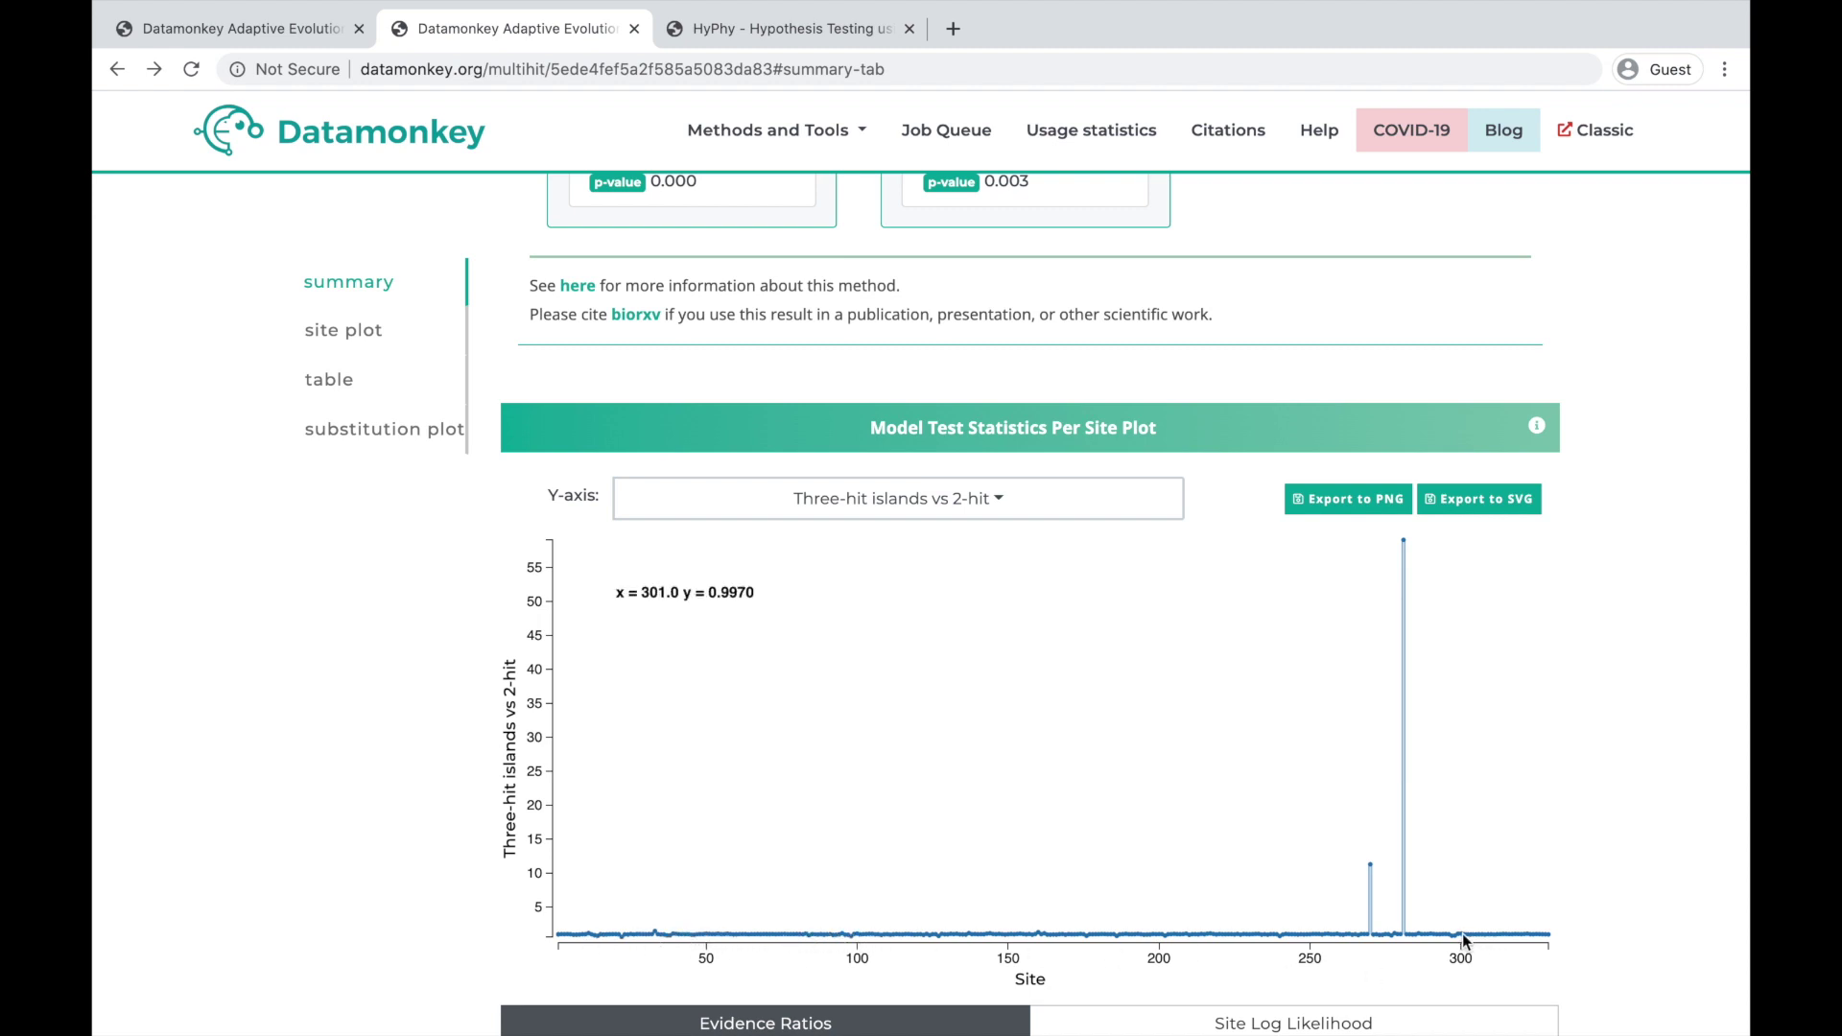
Step: Change the plot's Y-axis to 'Three-hit vs three-hit islands' evidence ratios
click(822, 506)
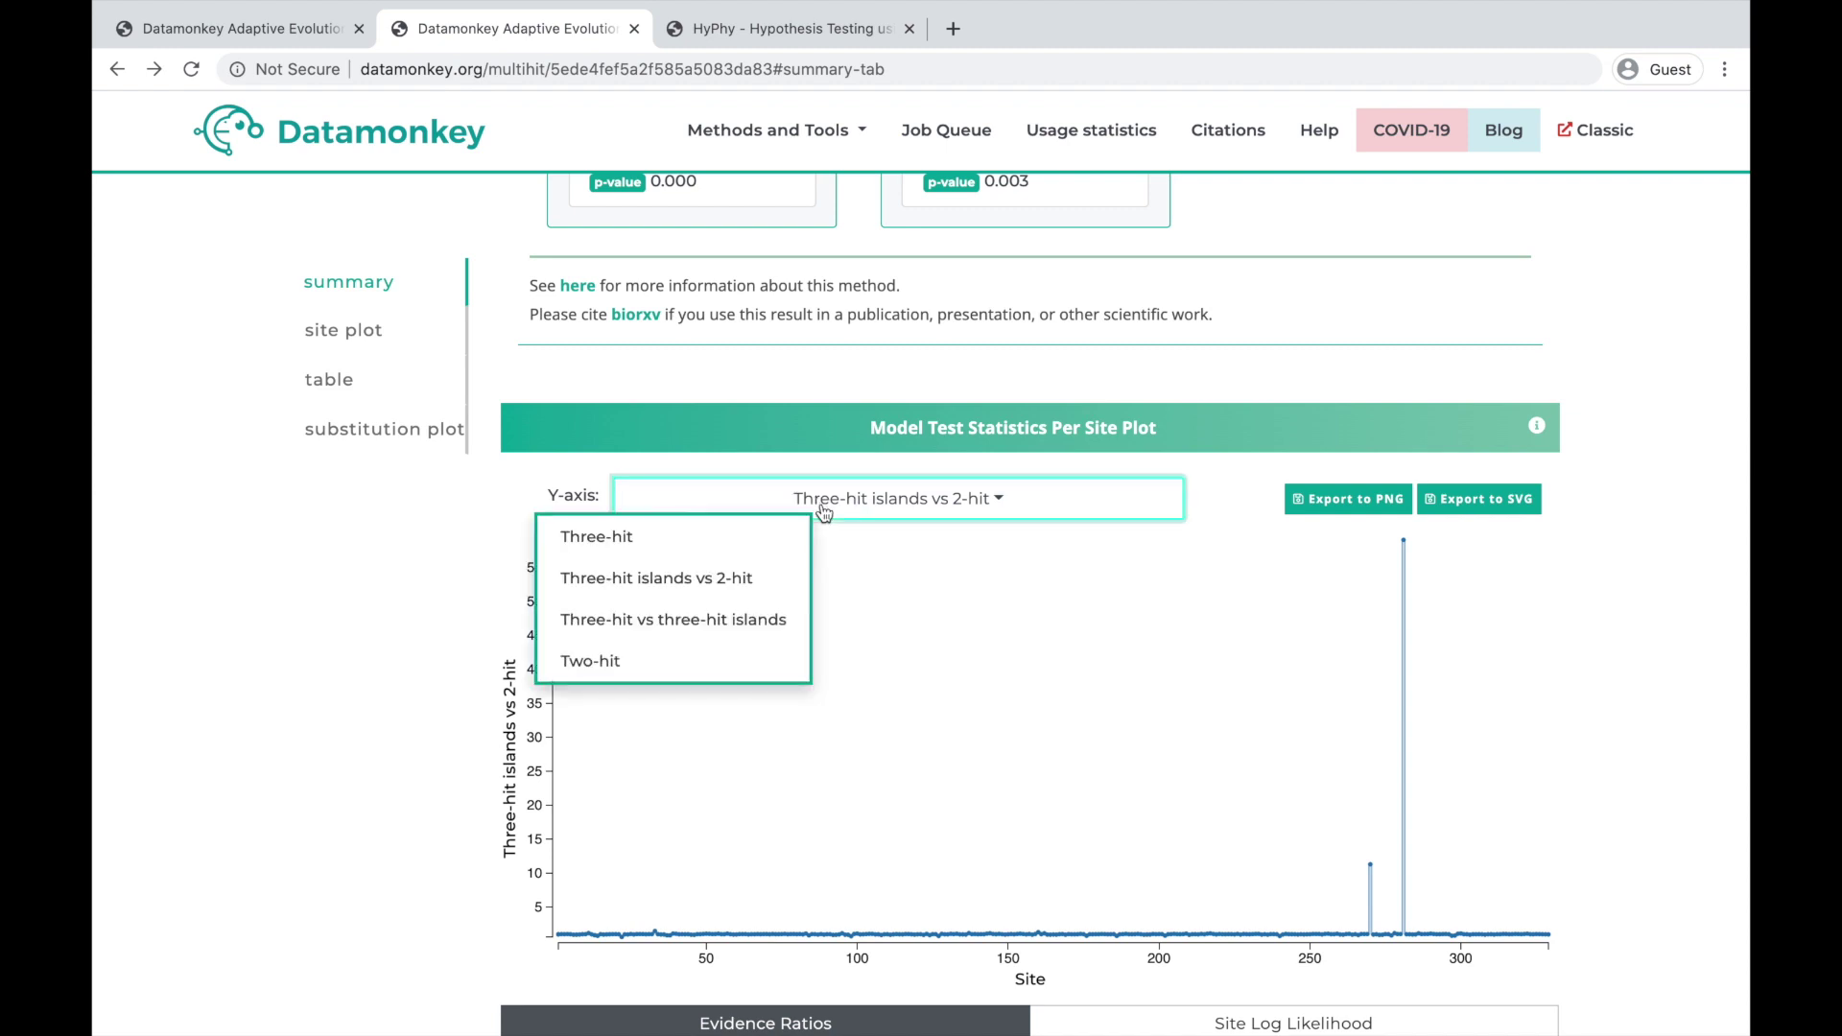
click(685, 637)
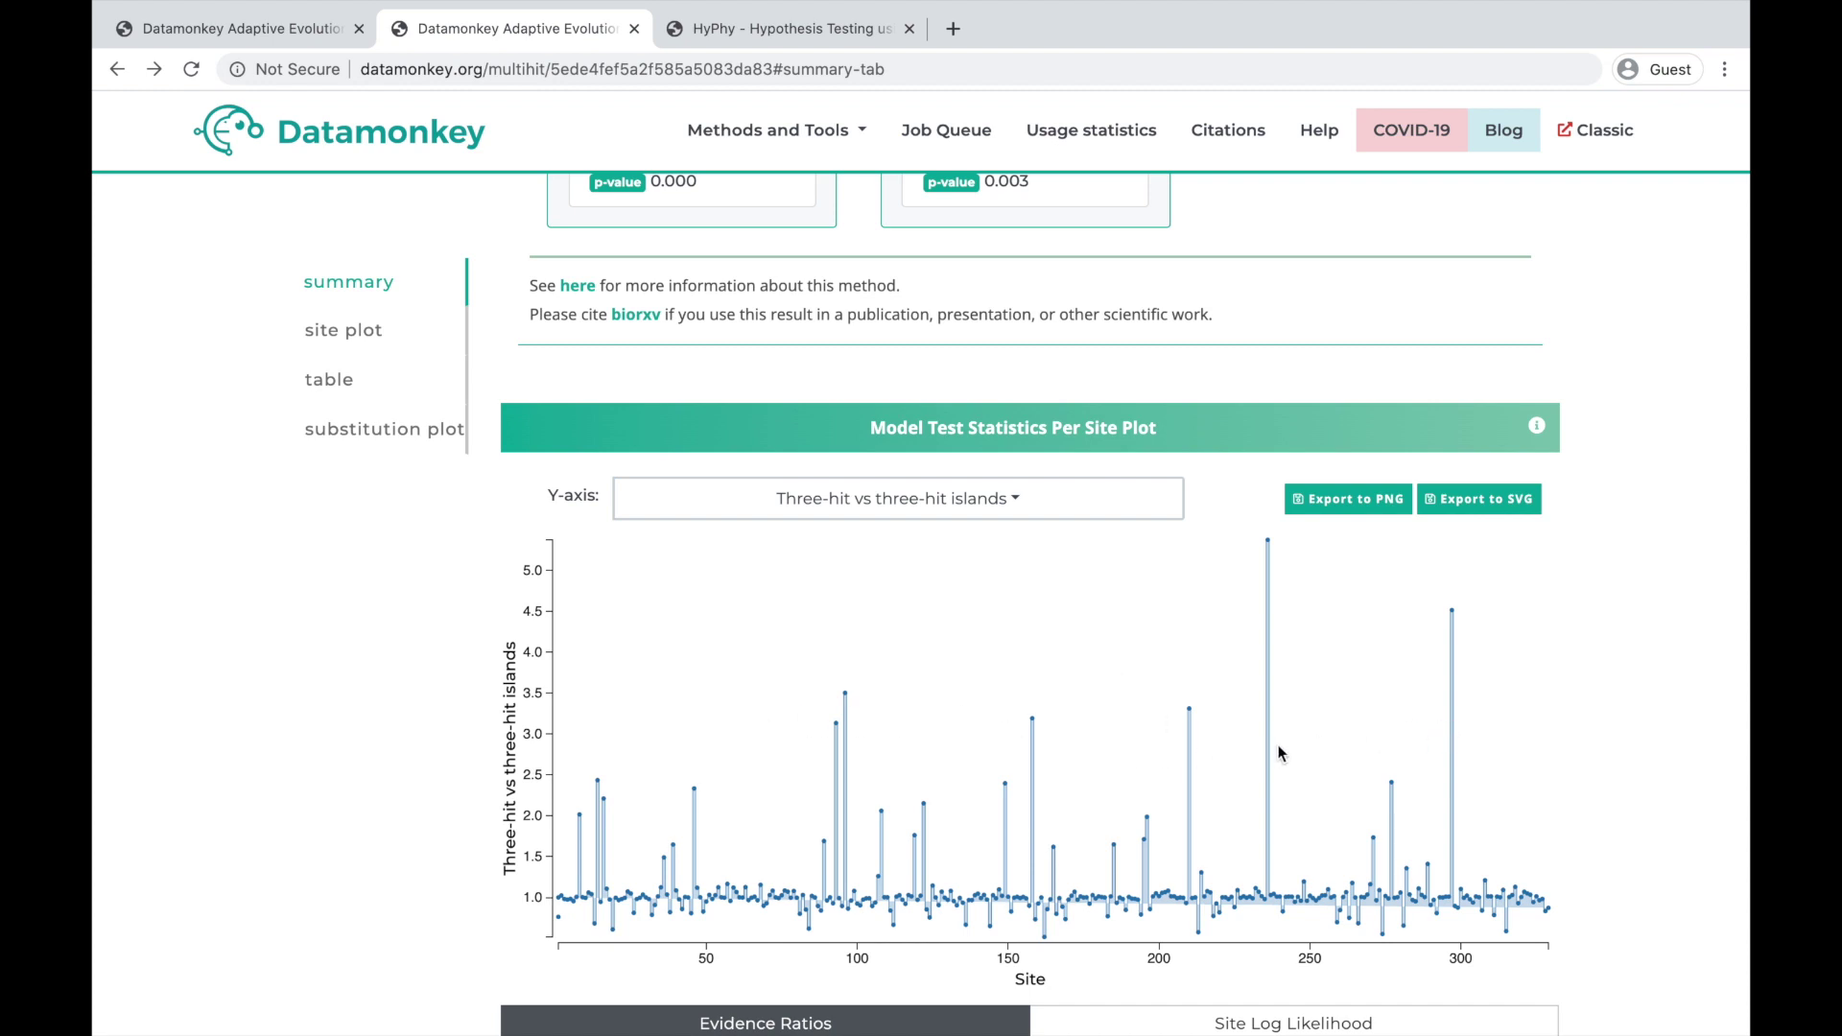
Step: Plot Site Log Likelihood, stepping through the MG94 variants and ending on Standard MG94
scroll(1286, 755, down, 3)
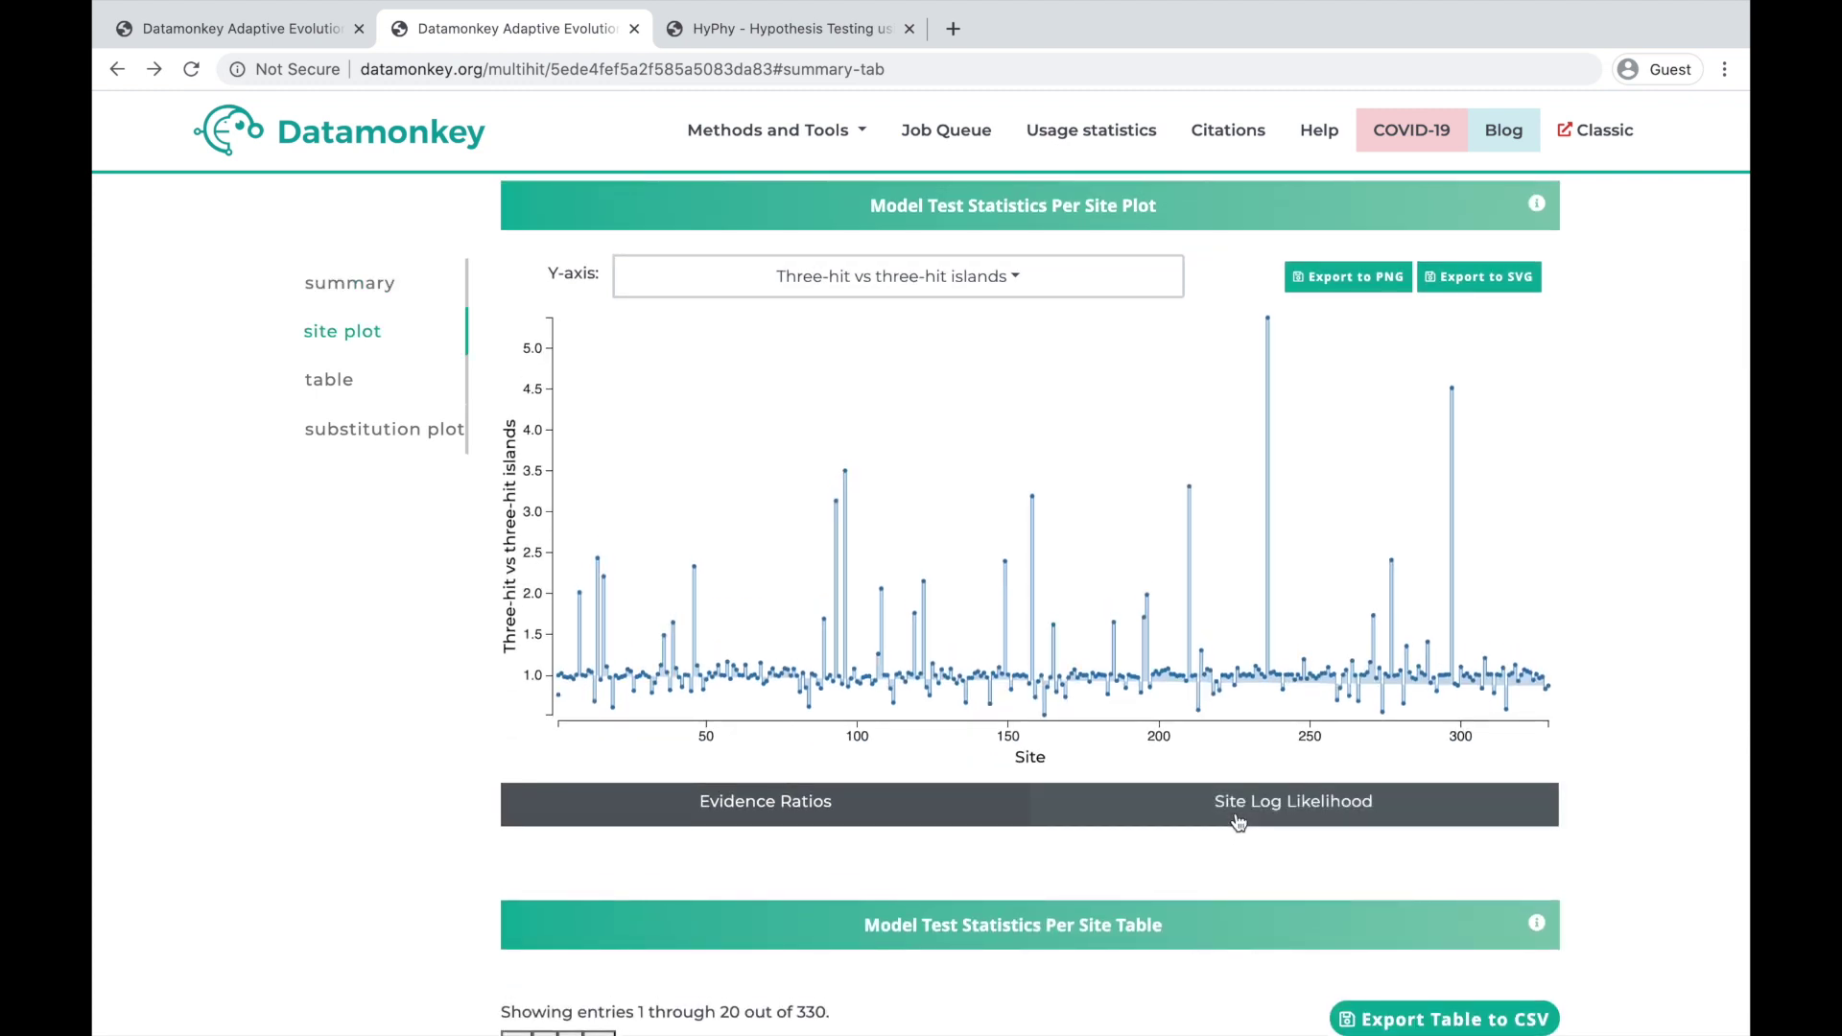
click(1248, 823)
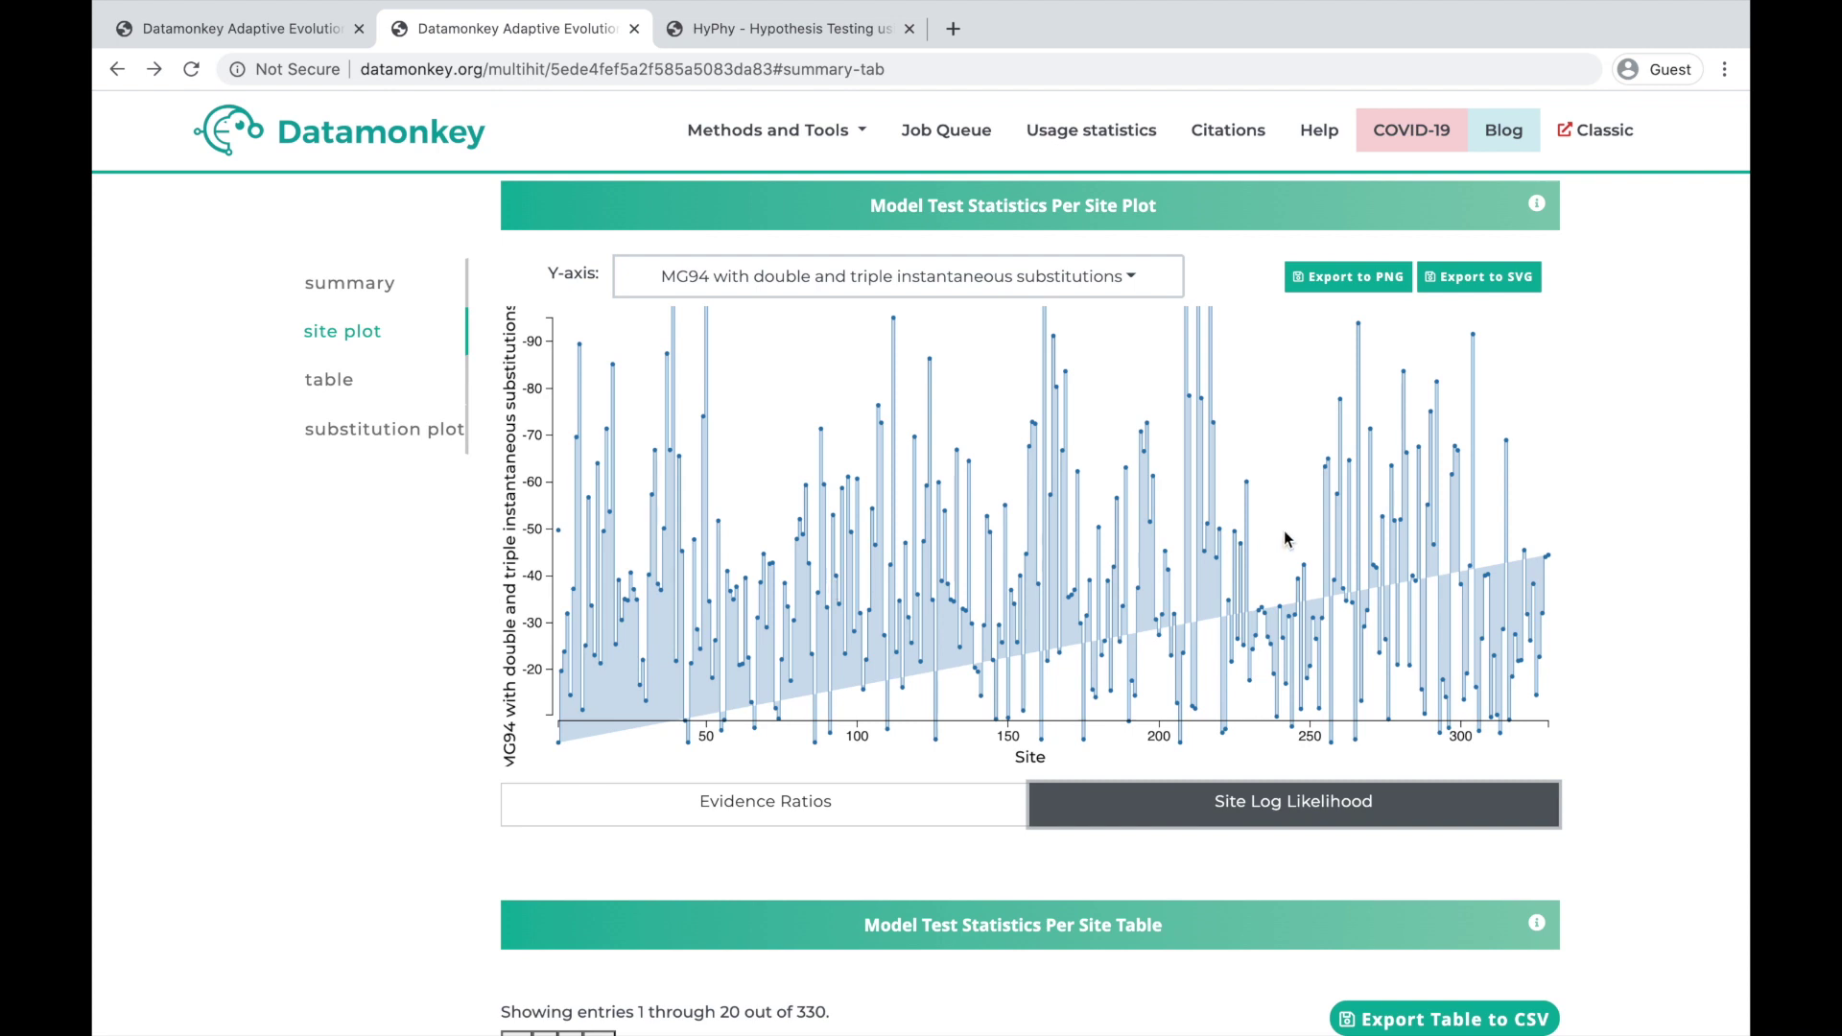
click(1055, 288)
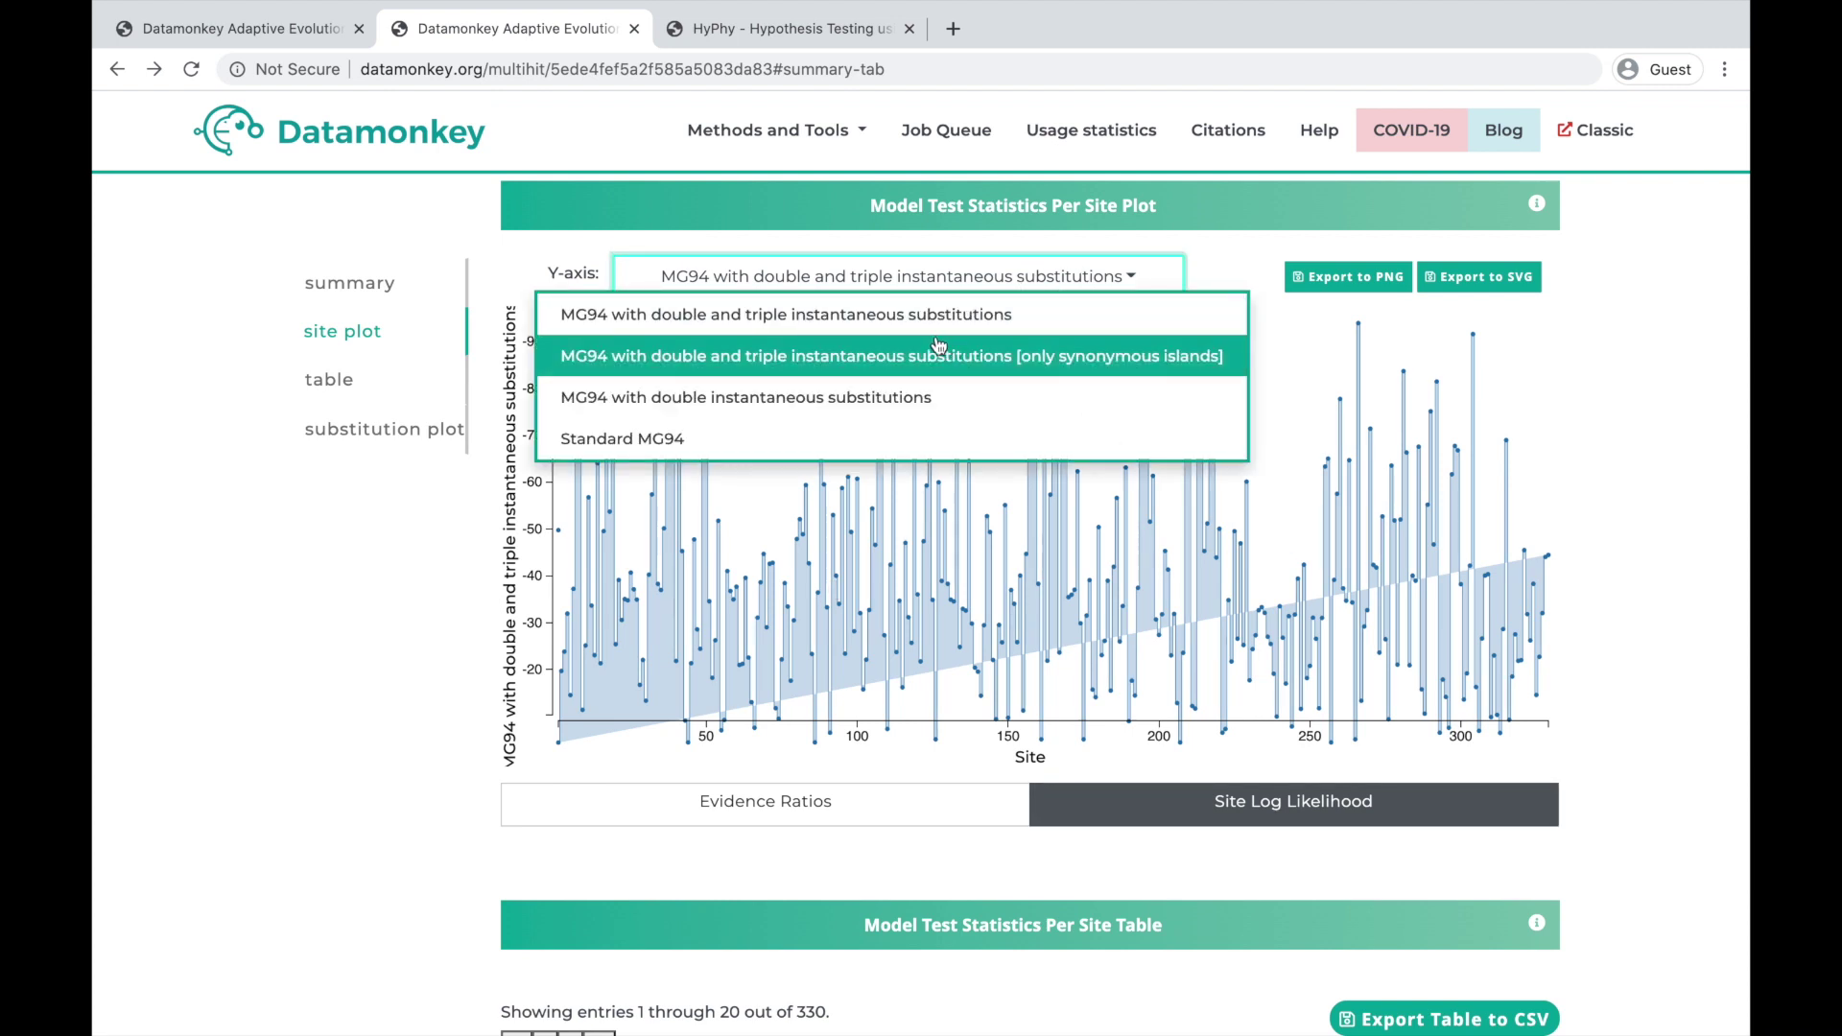
click(931, 357)
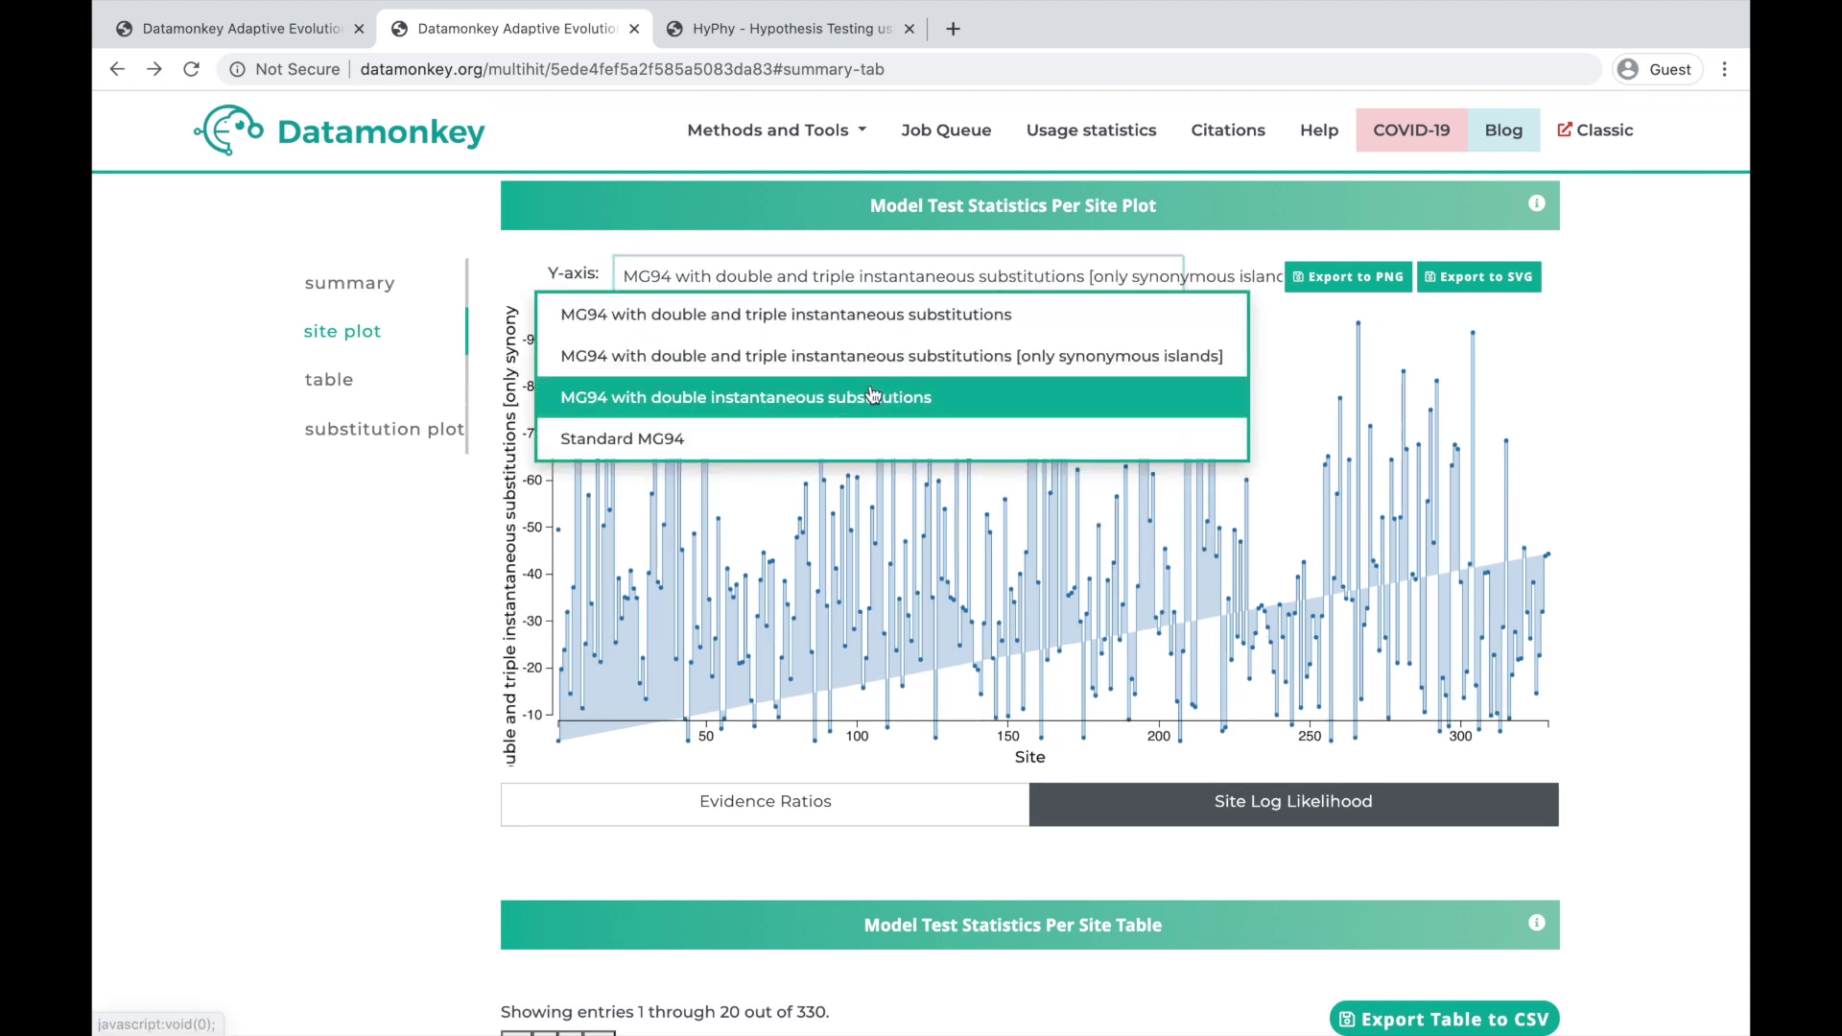
click(898, 396)
click(925, 280)
click(811, 433)
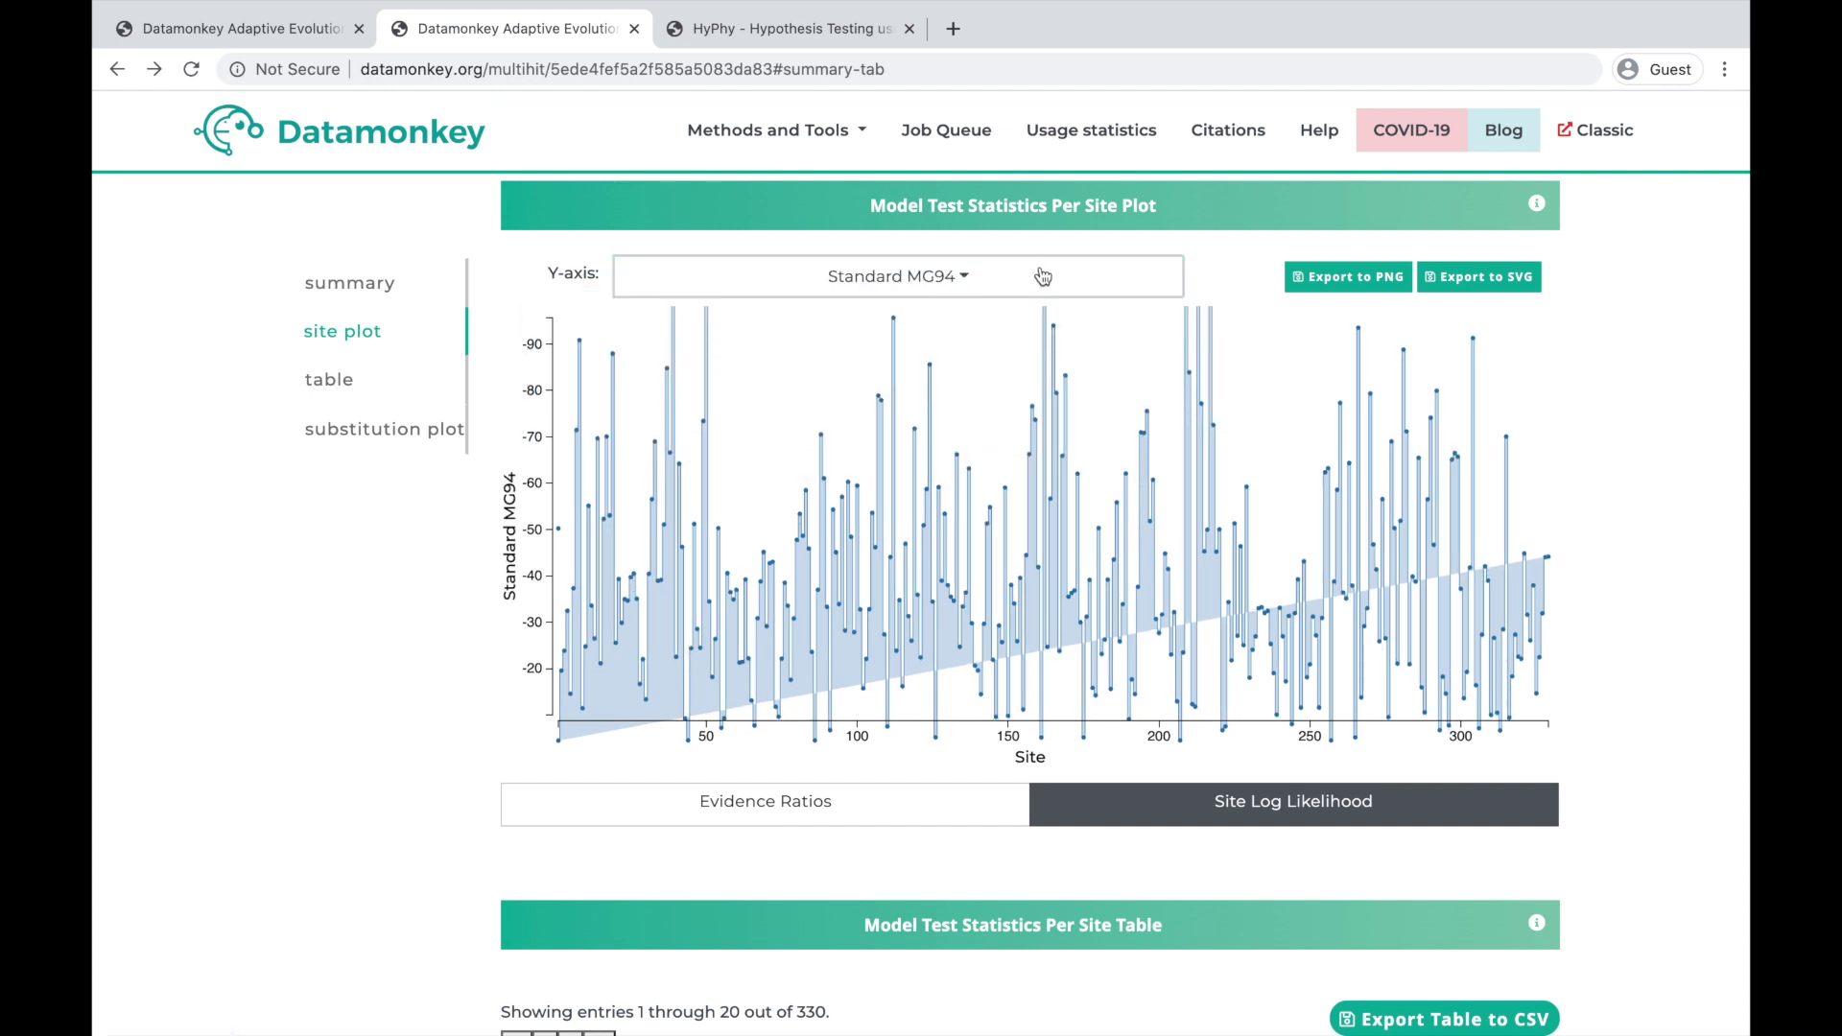
Step: Scroll down to the table rows listing per-model log likelihoods for all 330 sites
scroll(872, 716, down, 5)
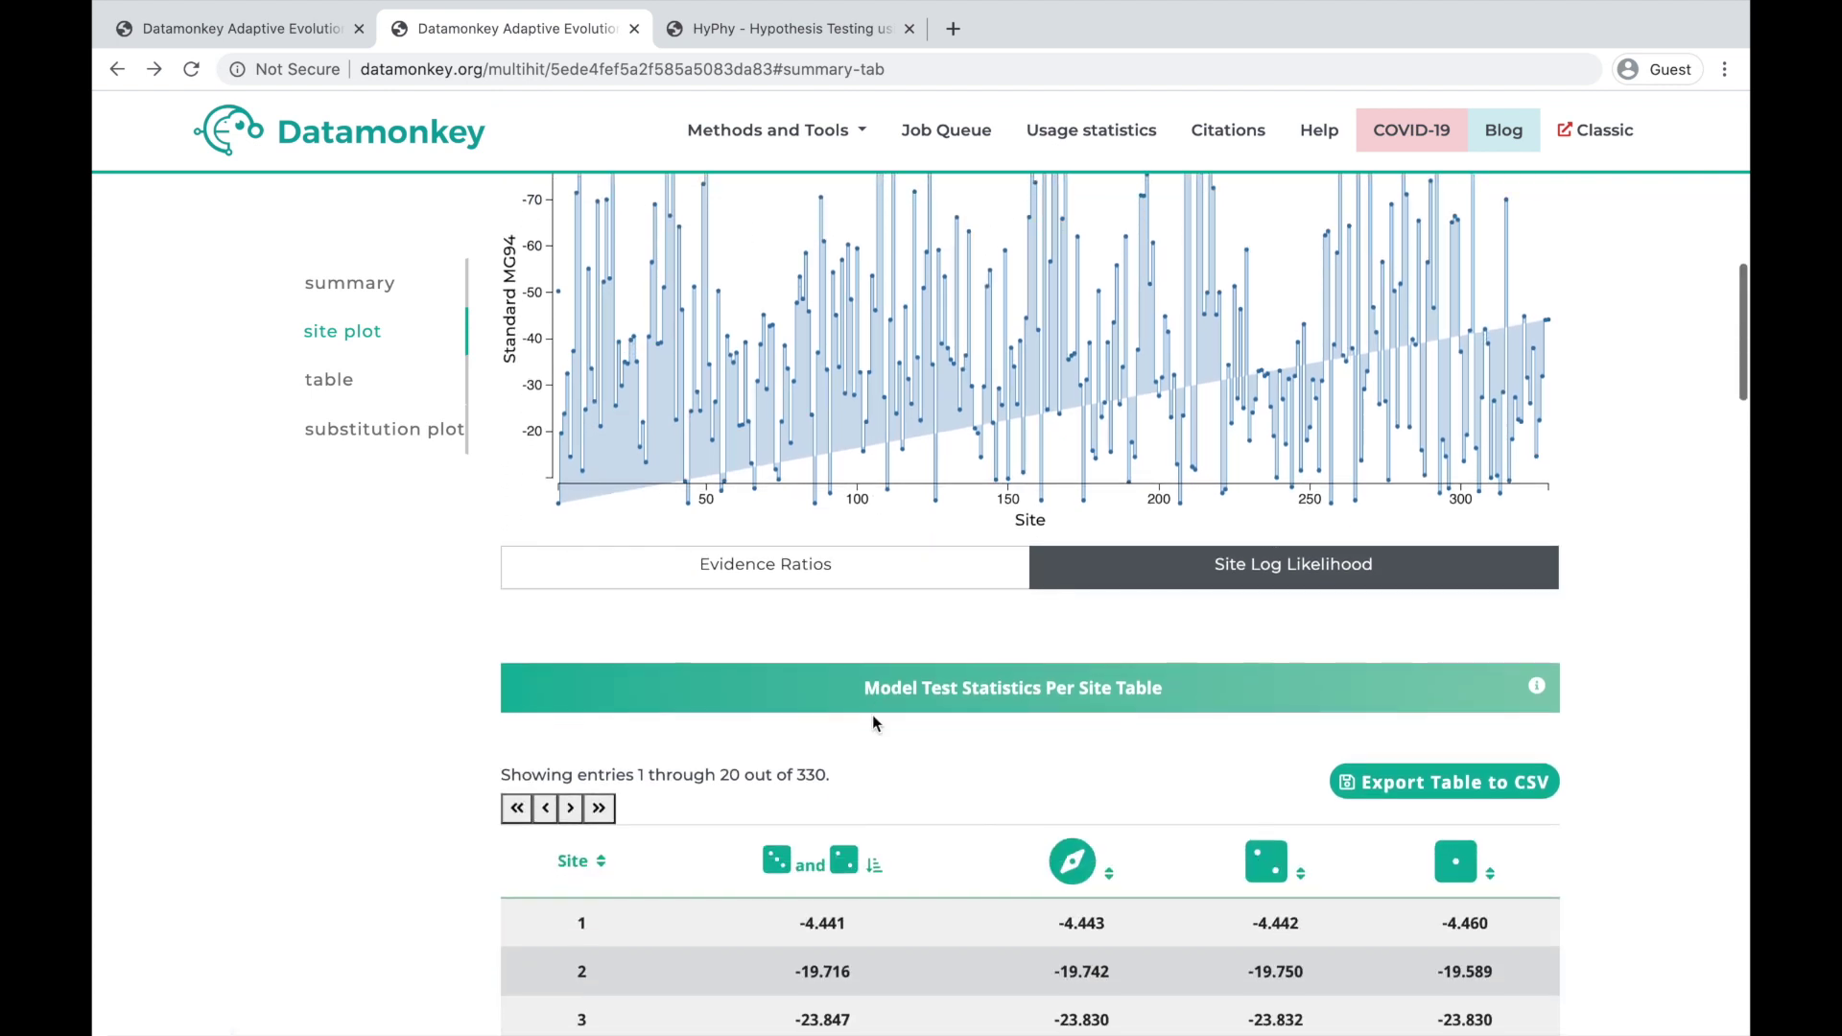
scroll(872, 716, down, 4)
scroll(873, 719, down, 1)
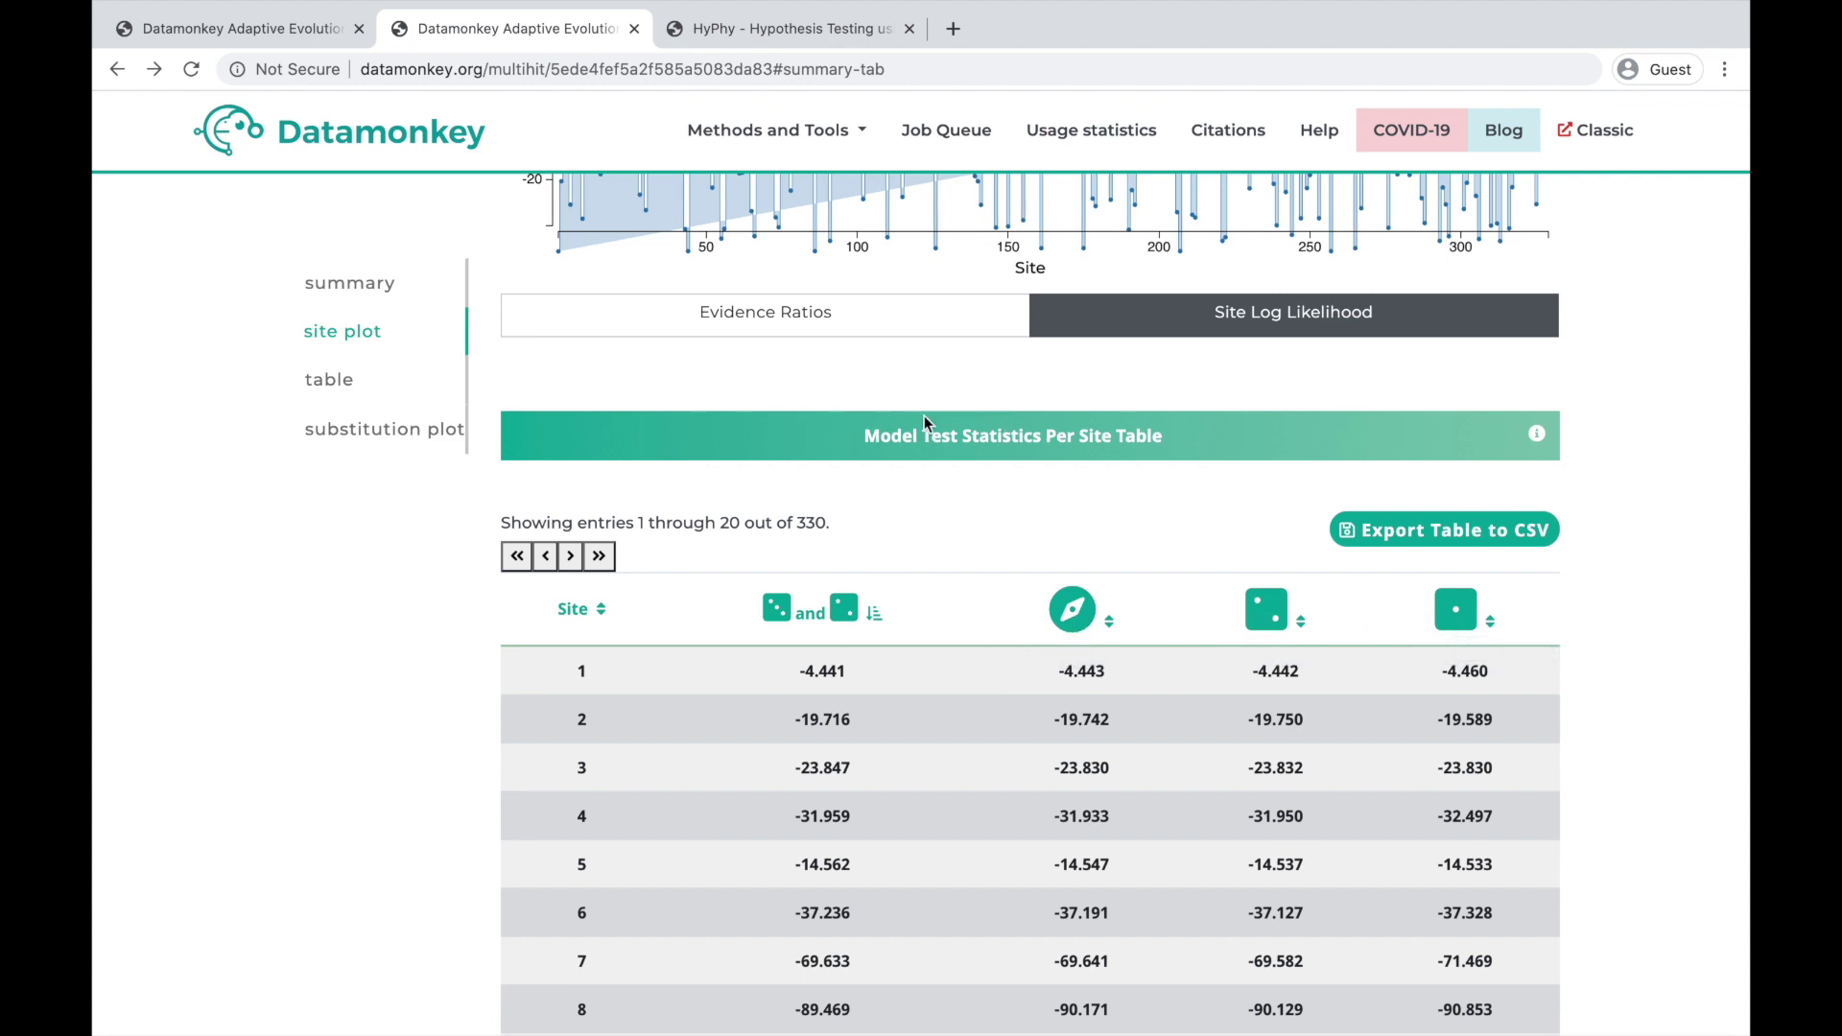
Step: Show Evidence Ratios and sort the 3H vs 2H column descending, led by site 281
click(928, 319)
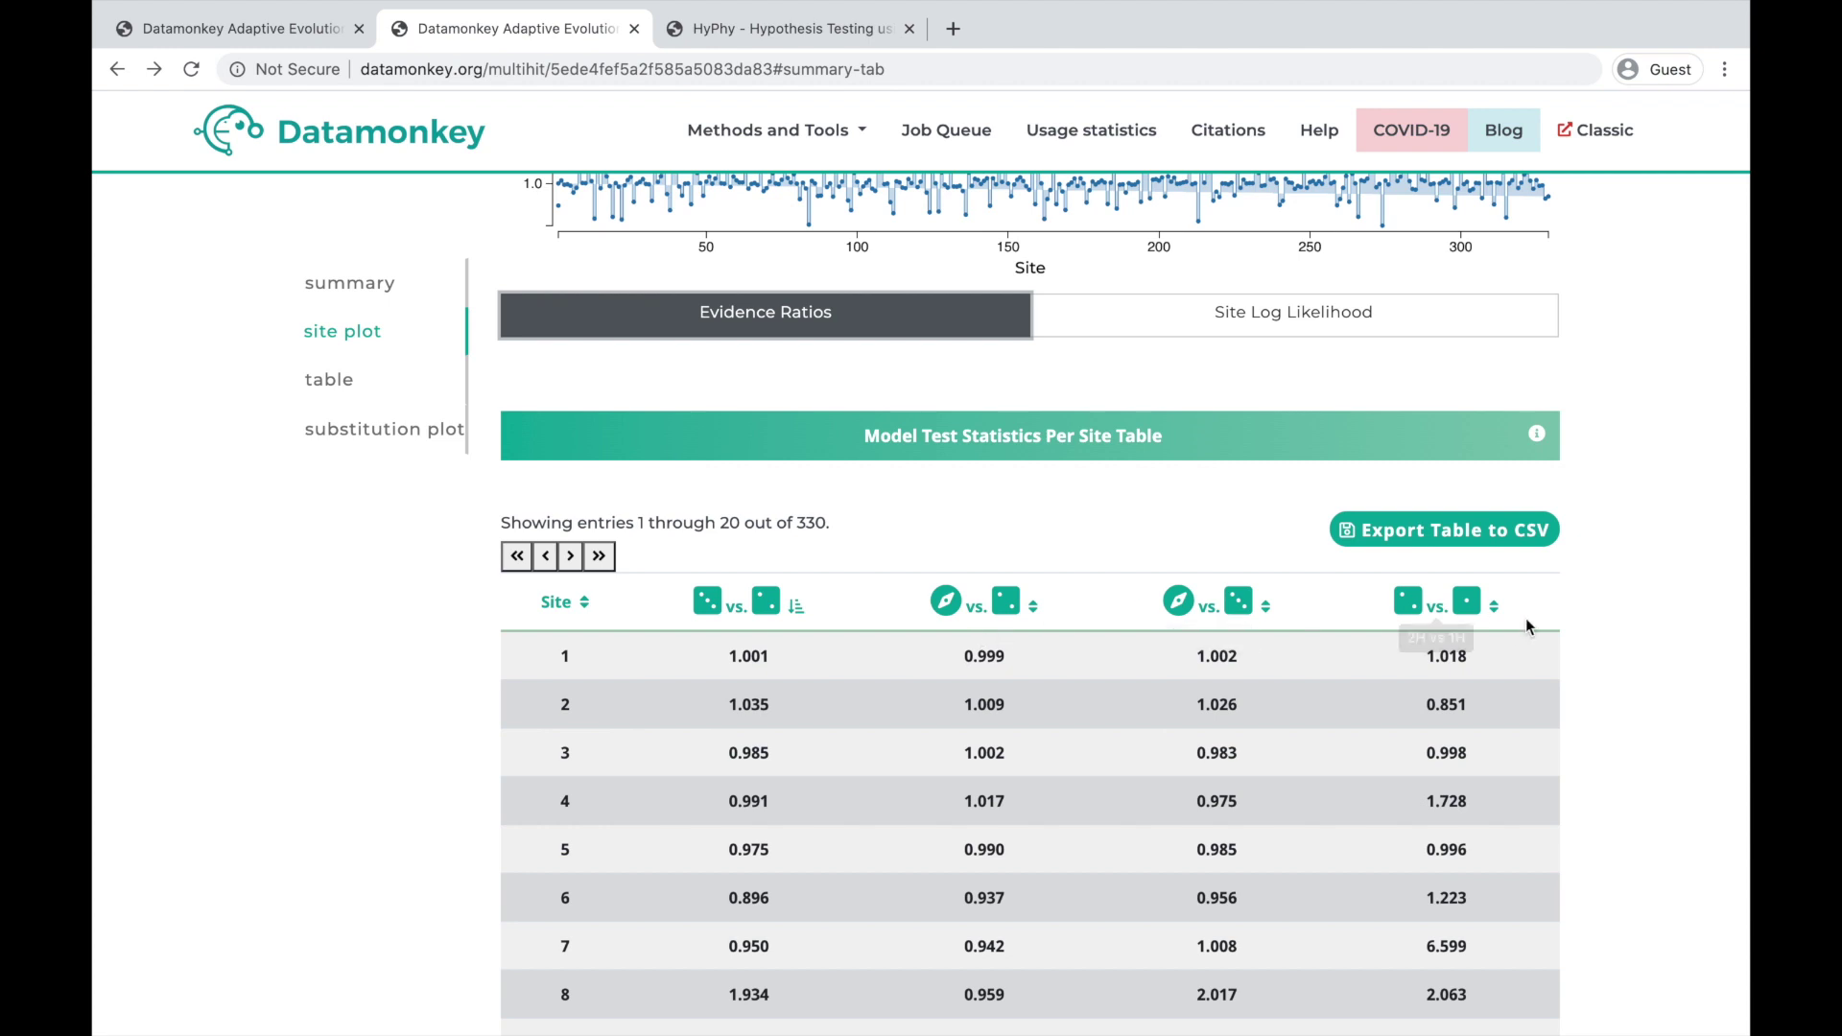
click(796, 611)
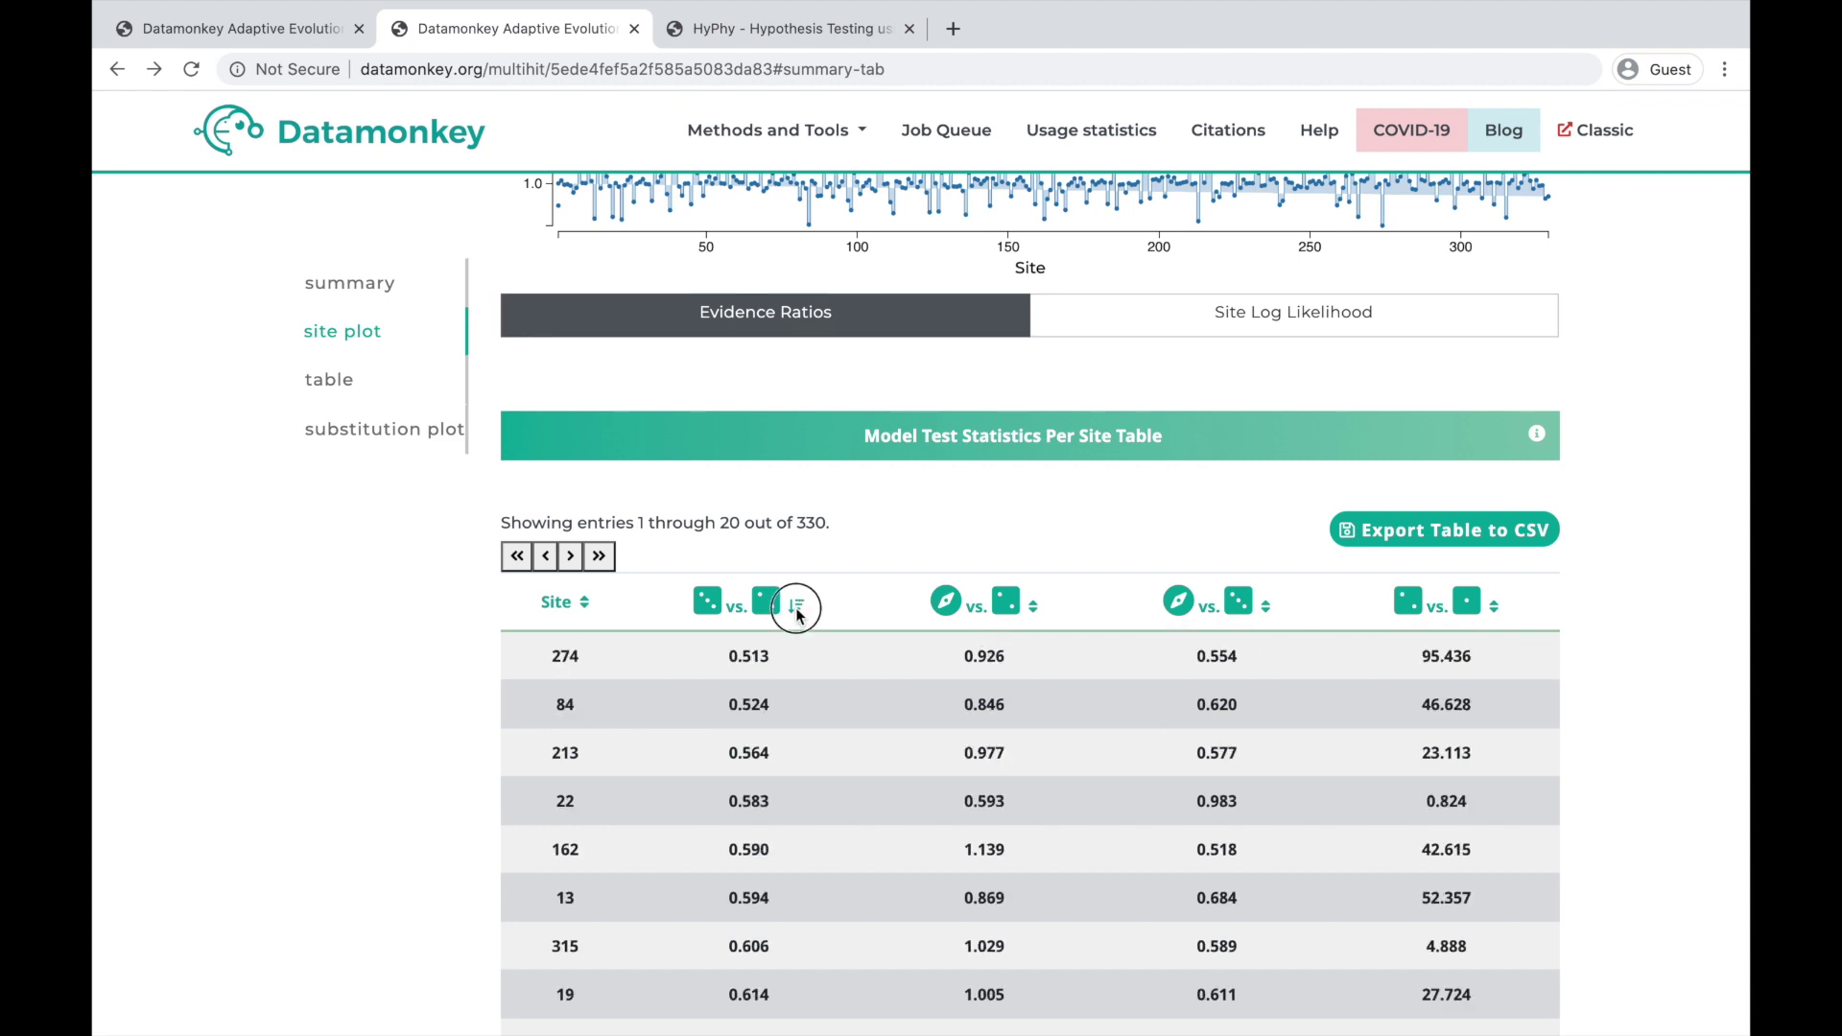
click(796, 611)
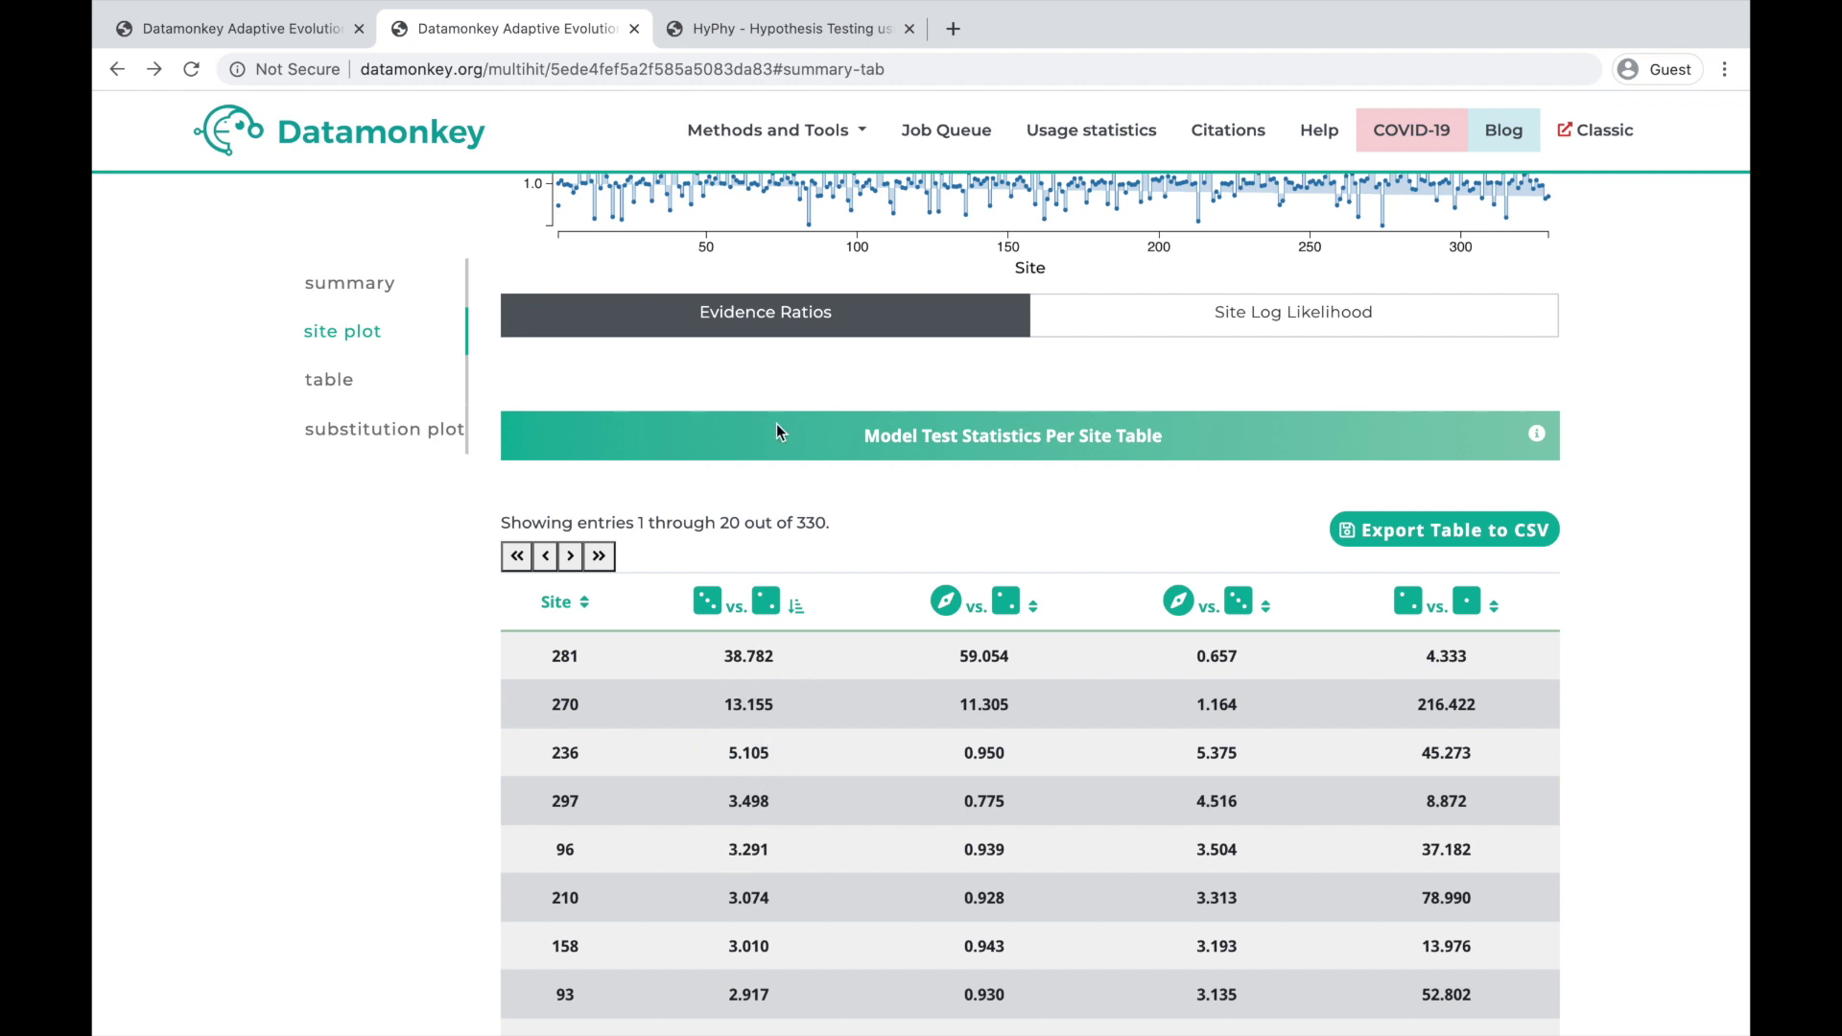
scroll(854, 480, down, 10)
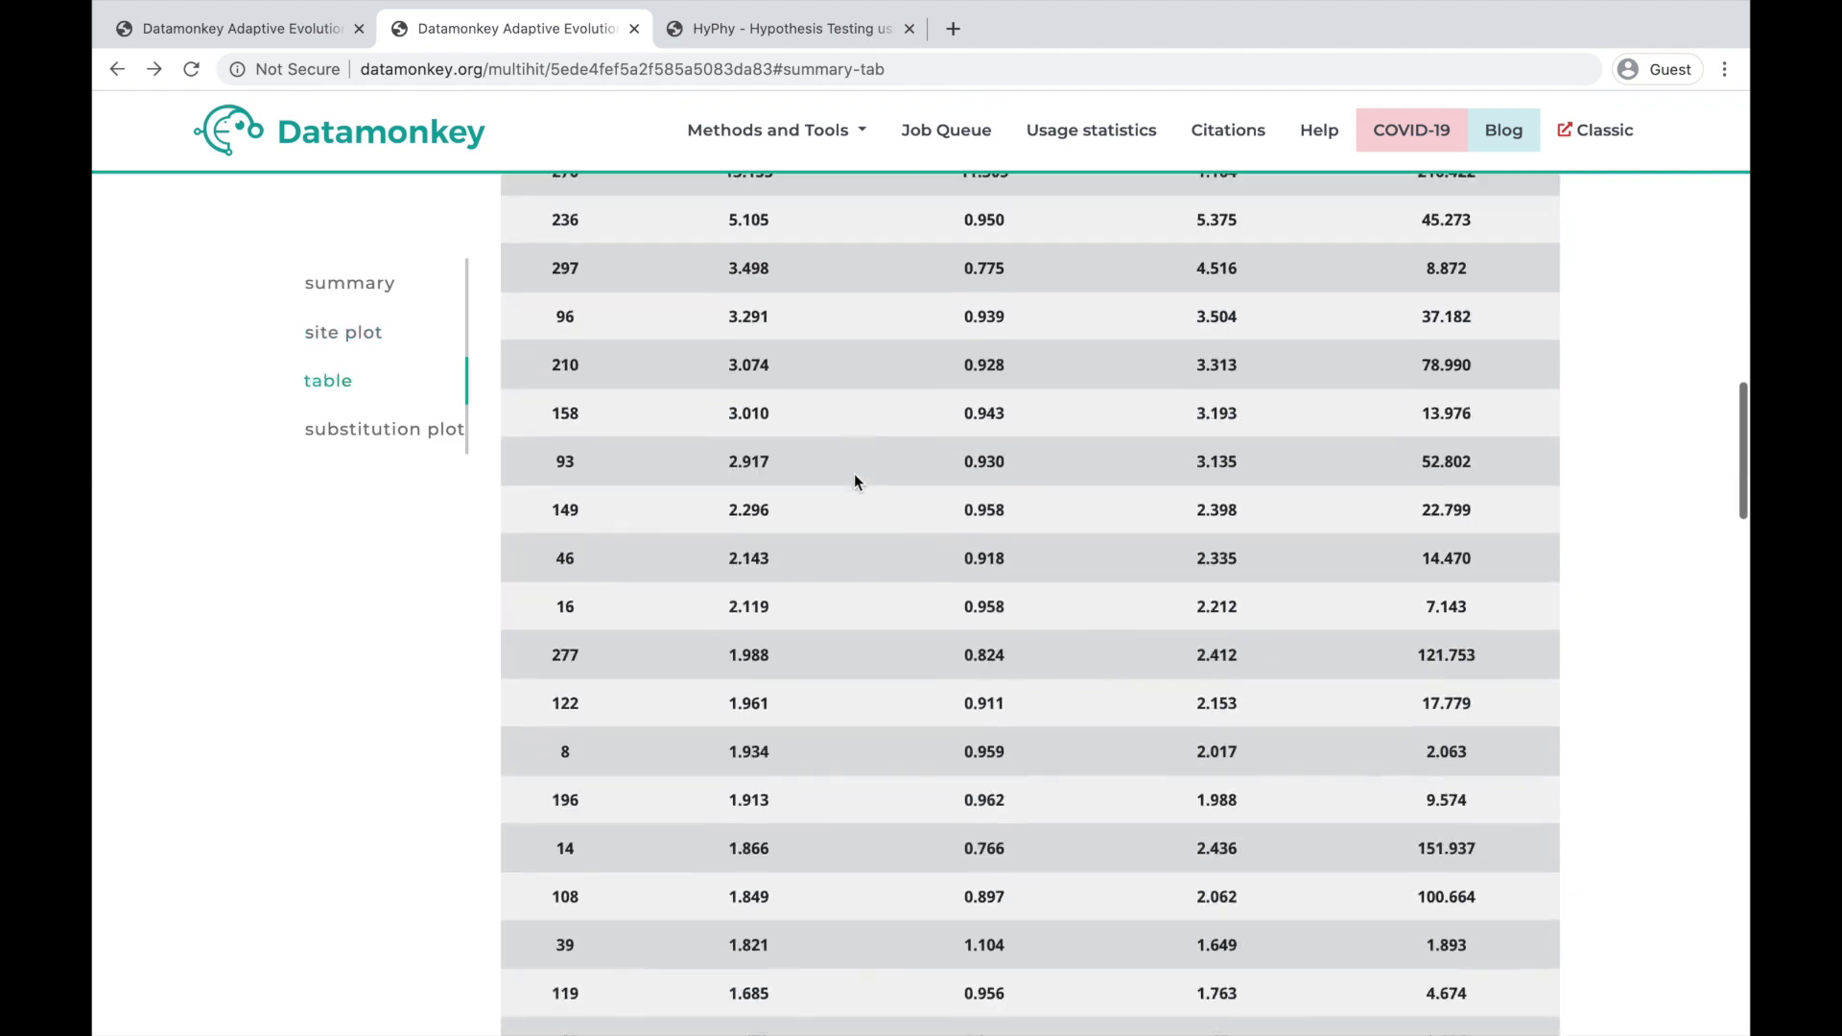
Step: Scroll to the Site Substitutions chord plot and inspect chords like GTG to TCT and CCT to GAG
scroll(853, 476, down, 5)
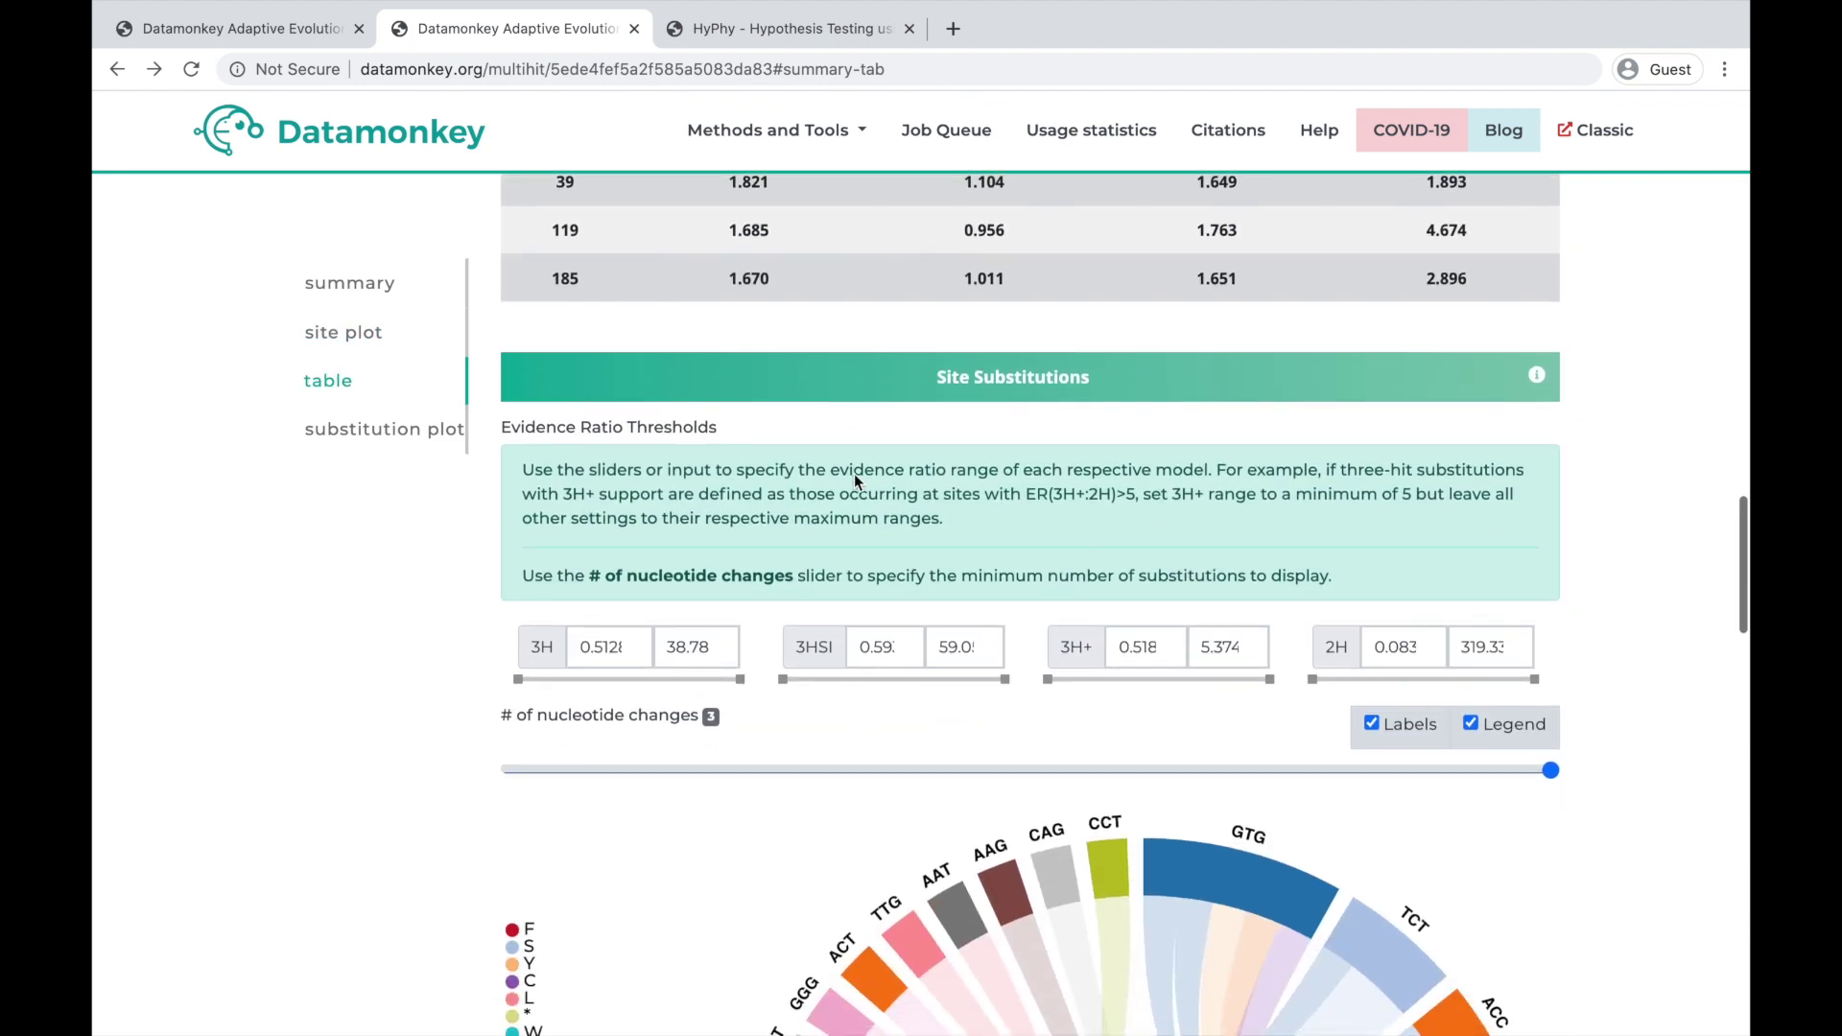
scroll(854, 479, down, 3)
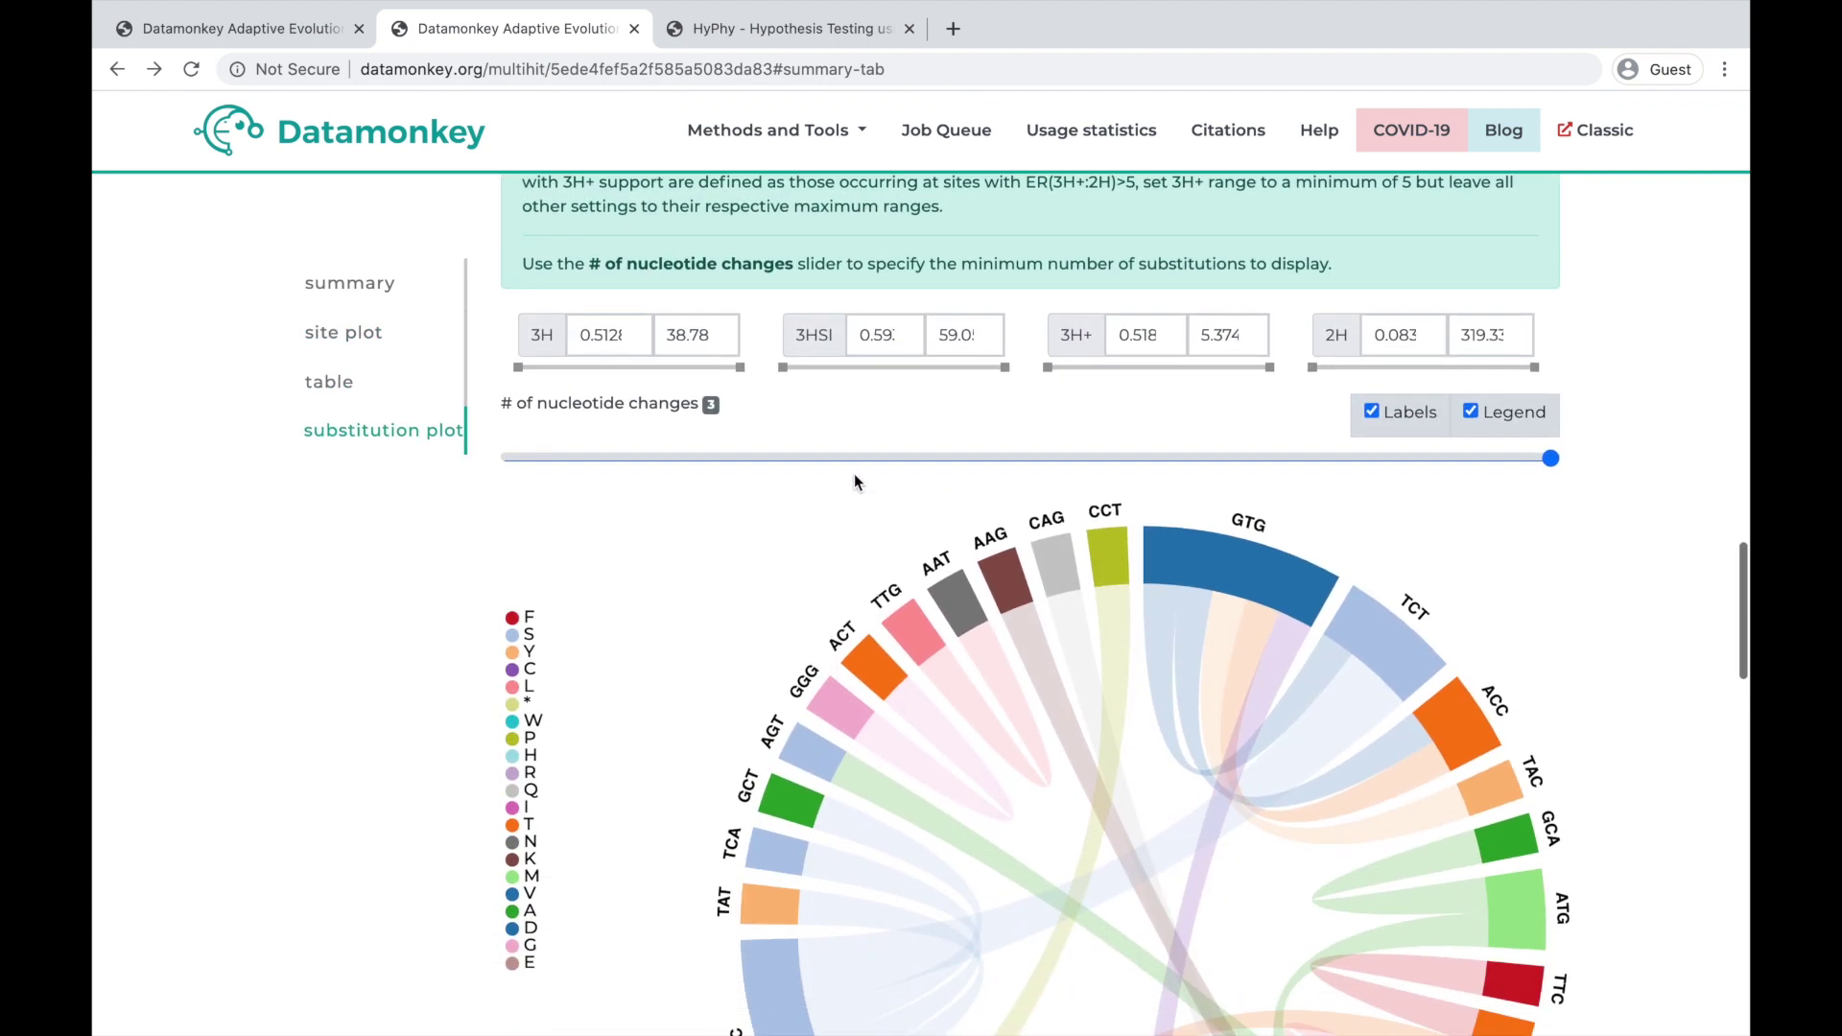
scroll(854, 479, down, 2)
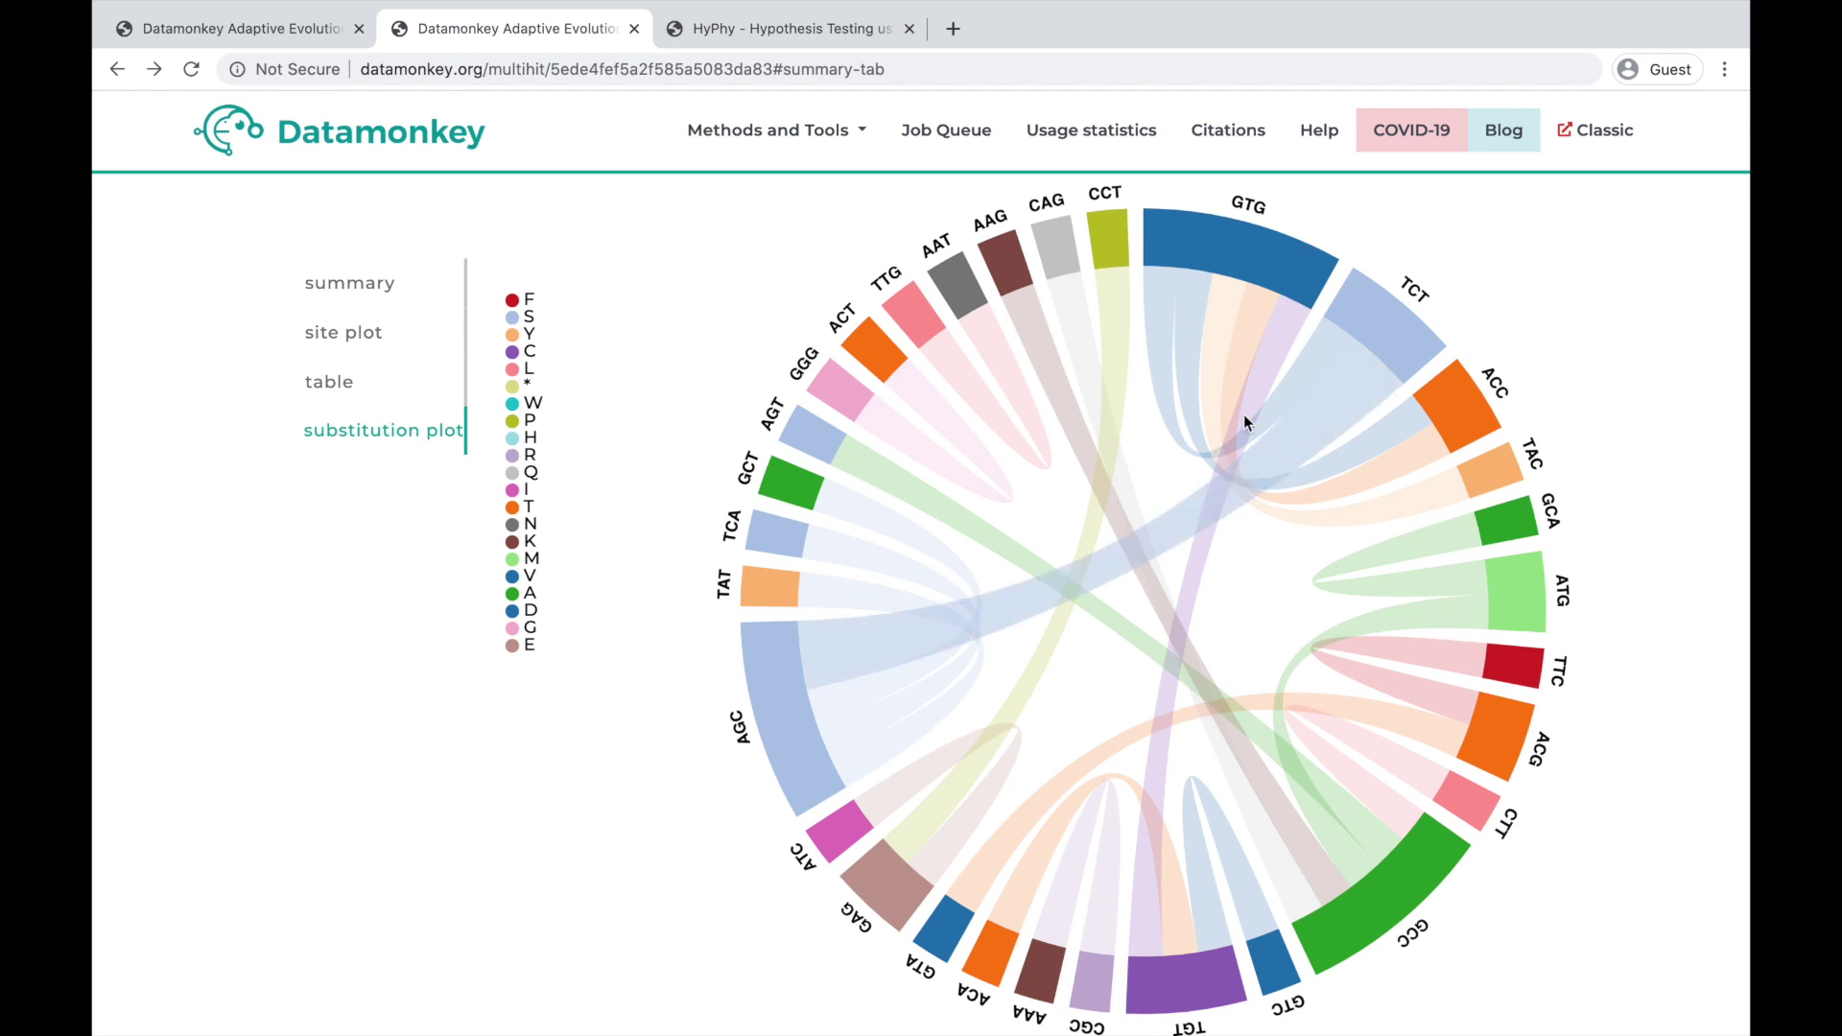
mouse_move(1158, 293)
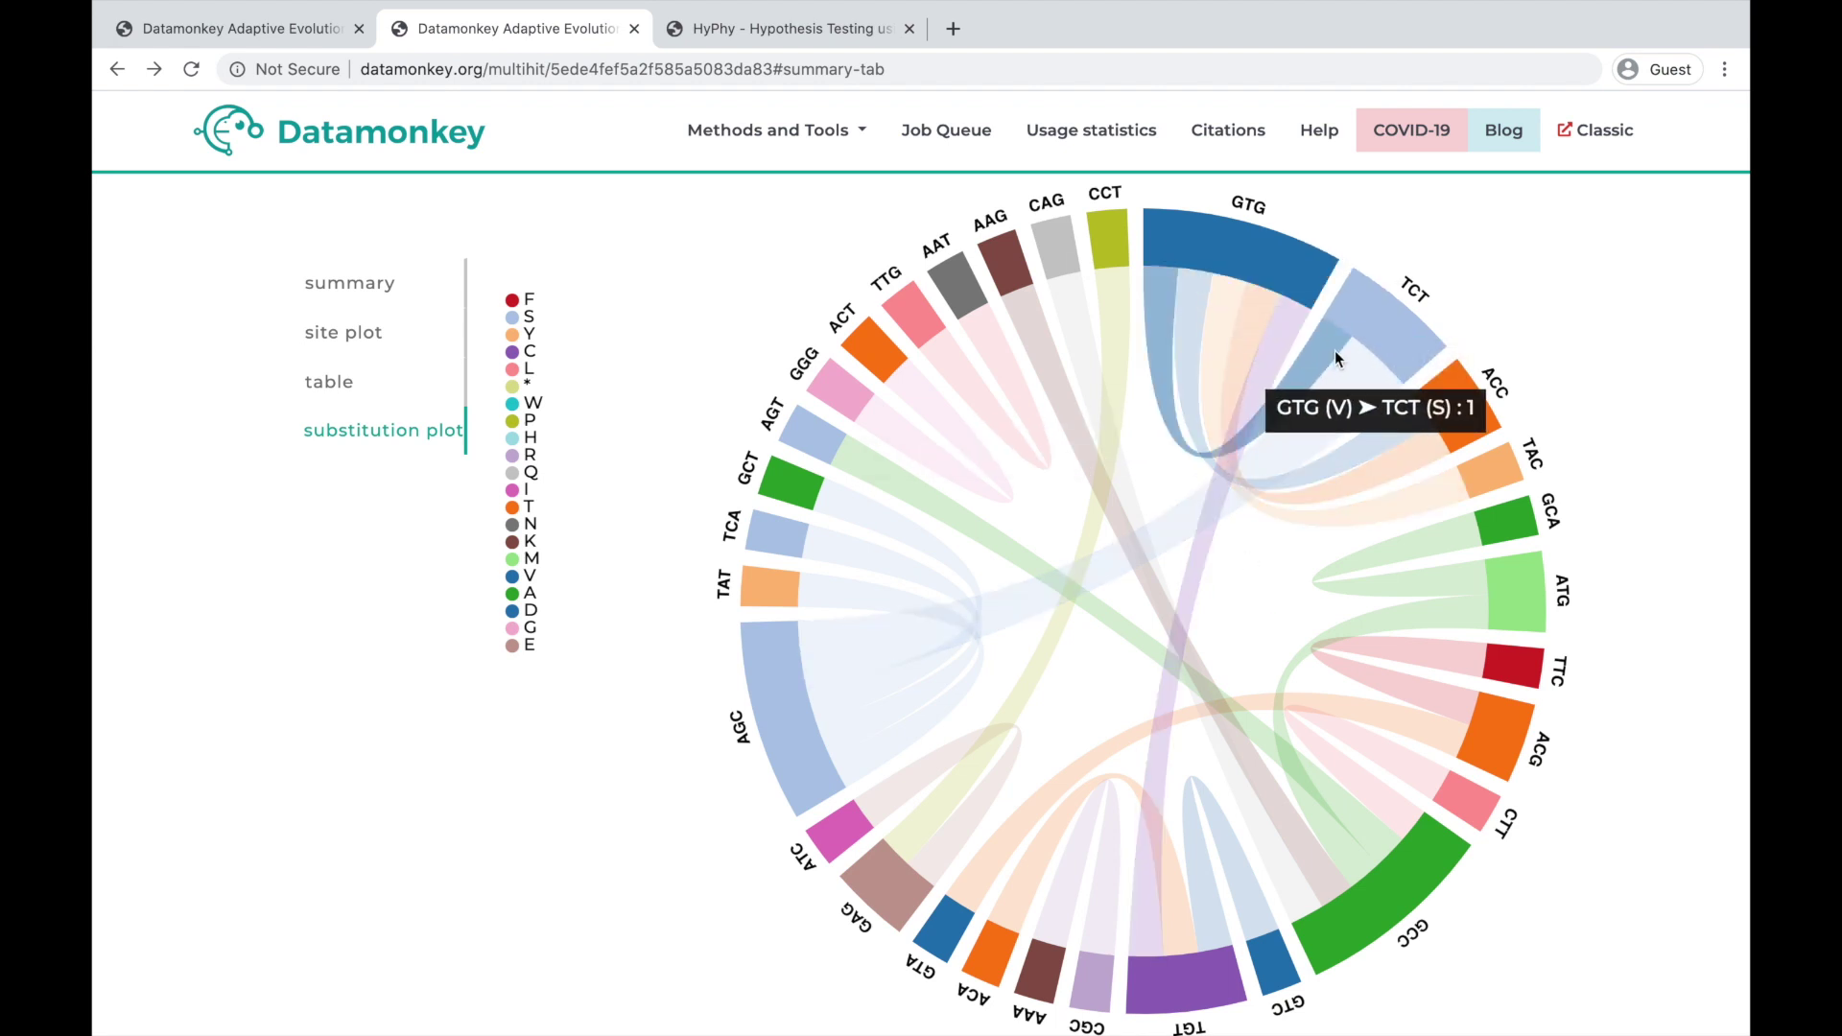
mouse_move(1280, 342)
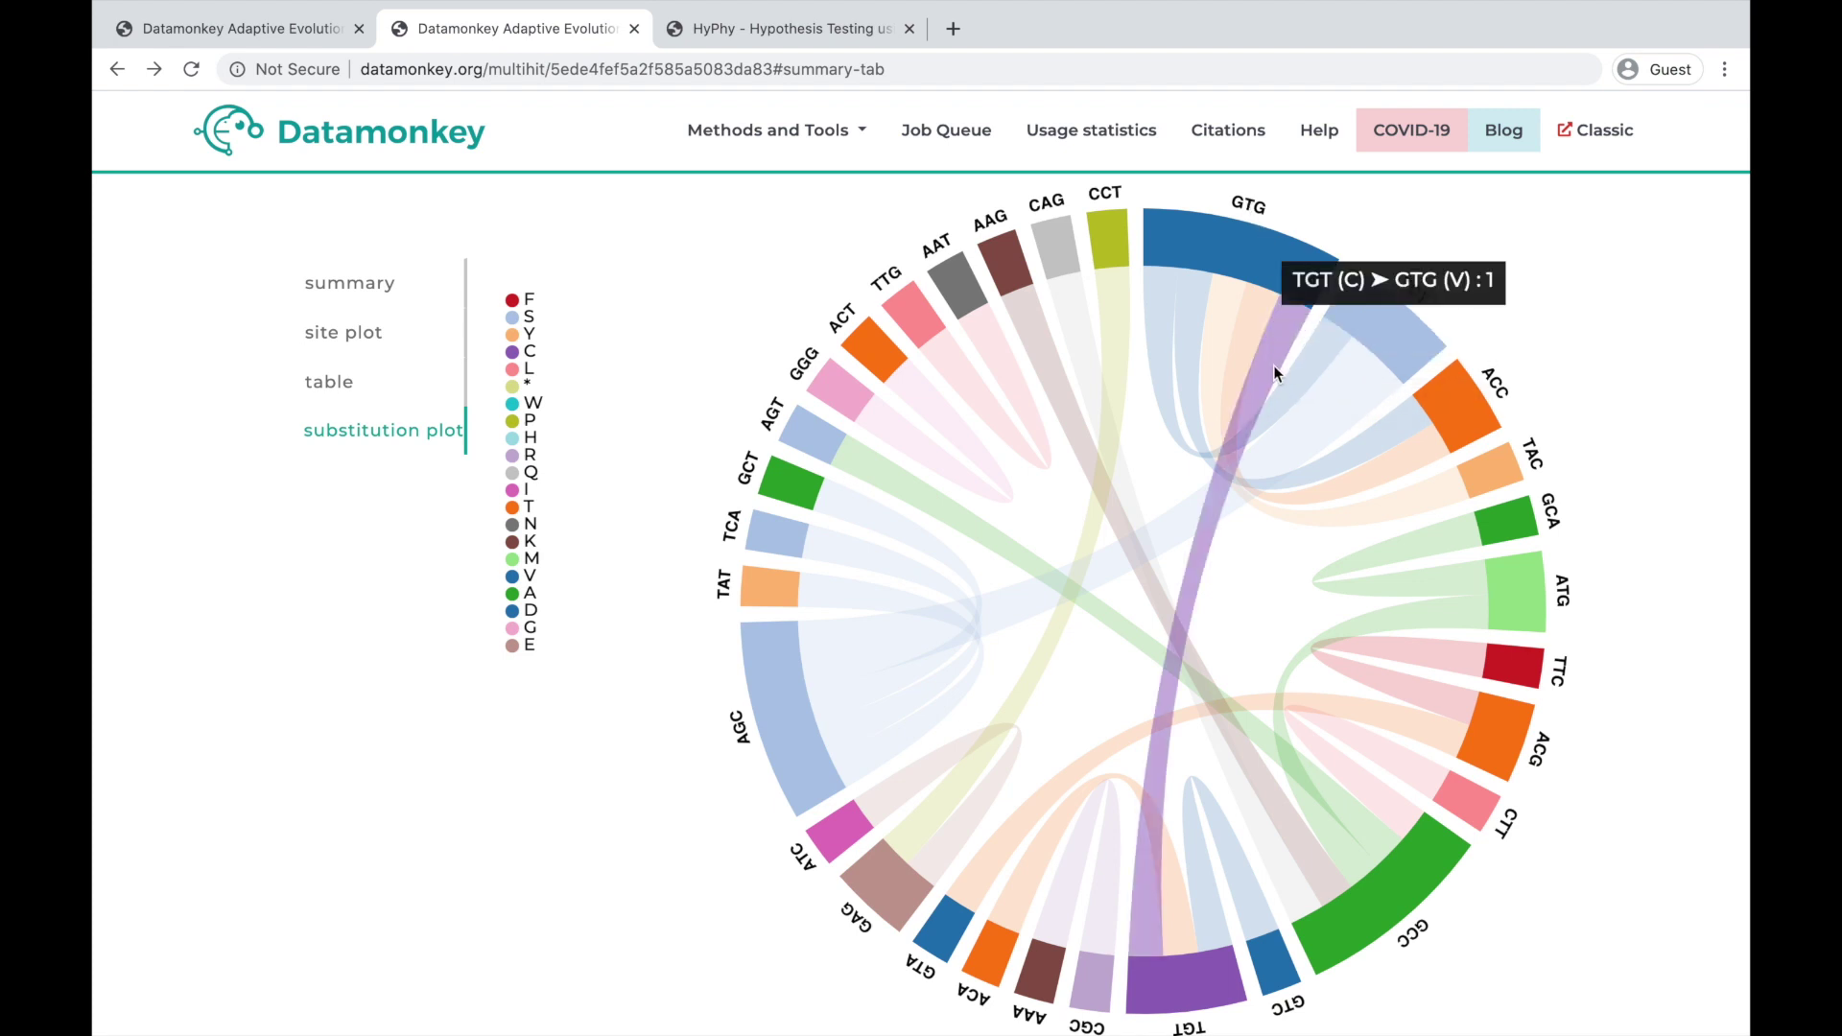
mouse_move(1158, 383)
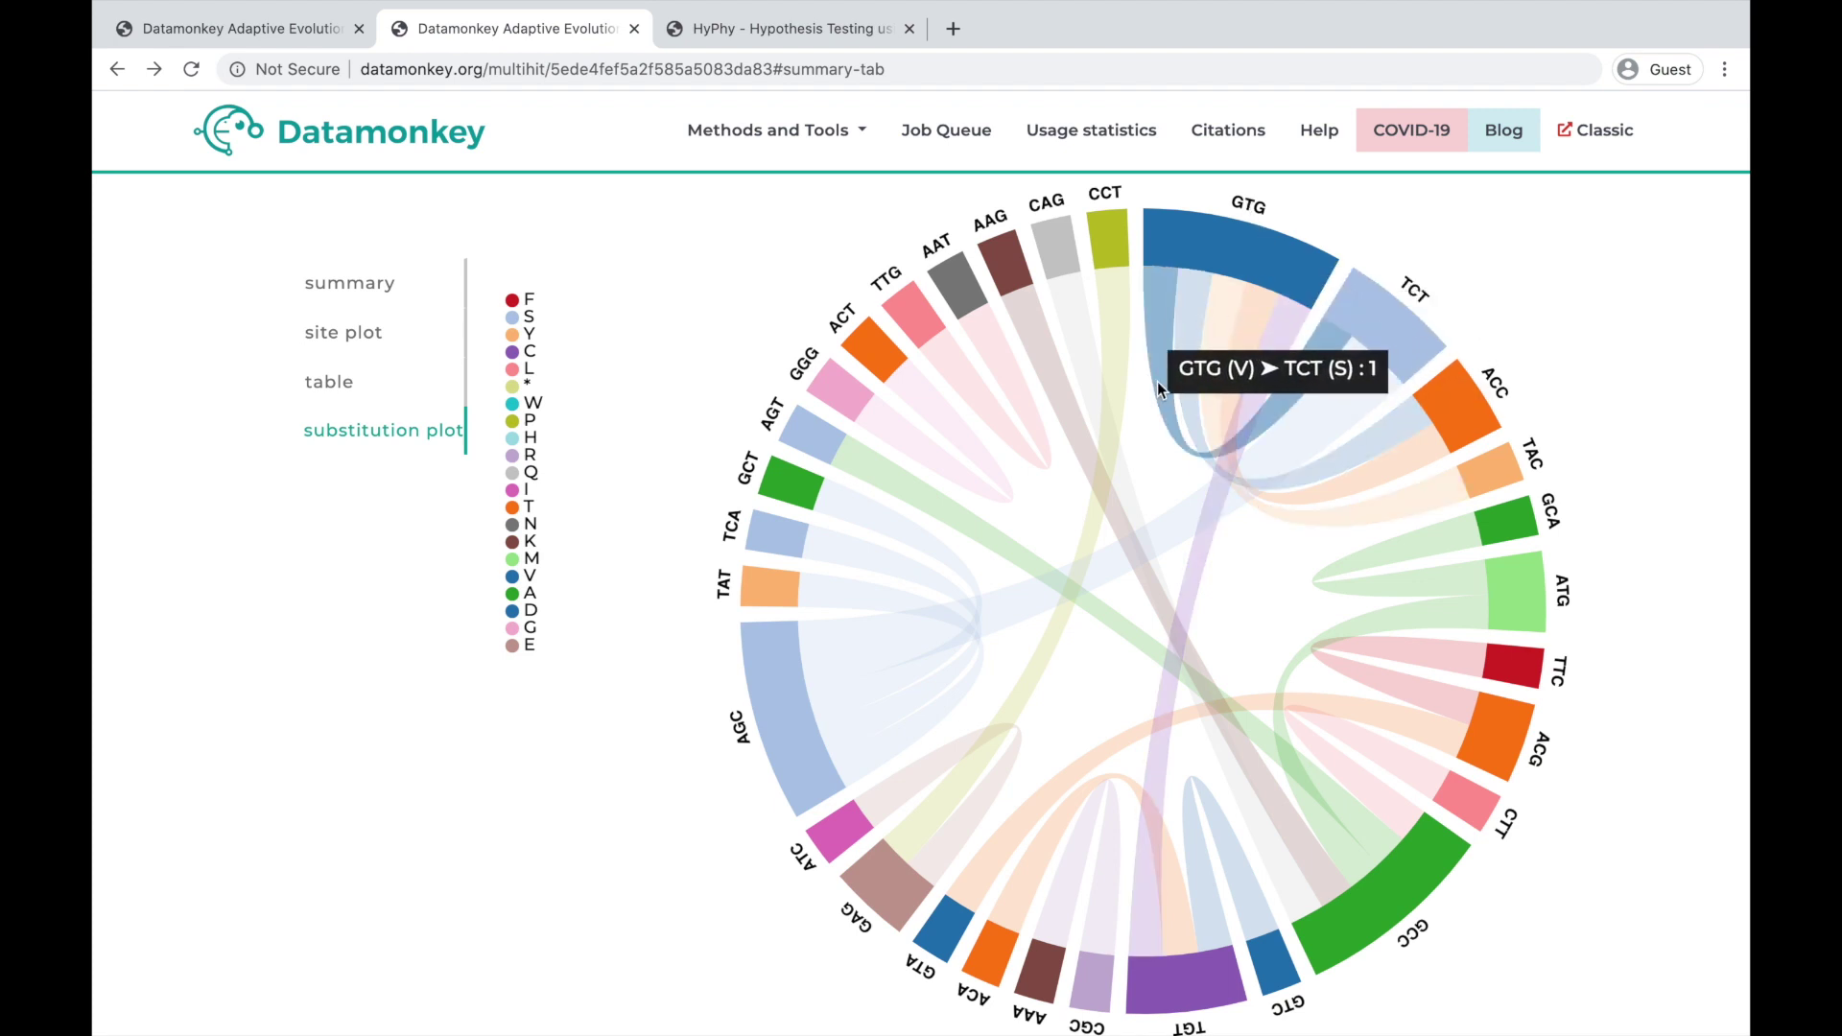
mouse_move(1046, 646)
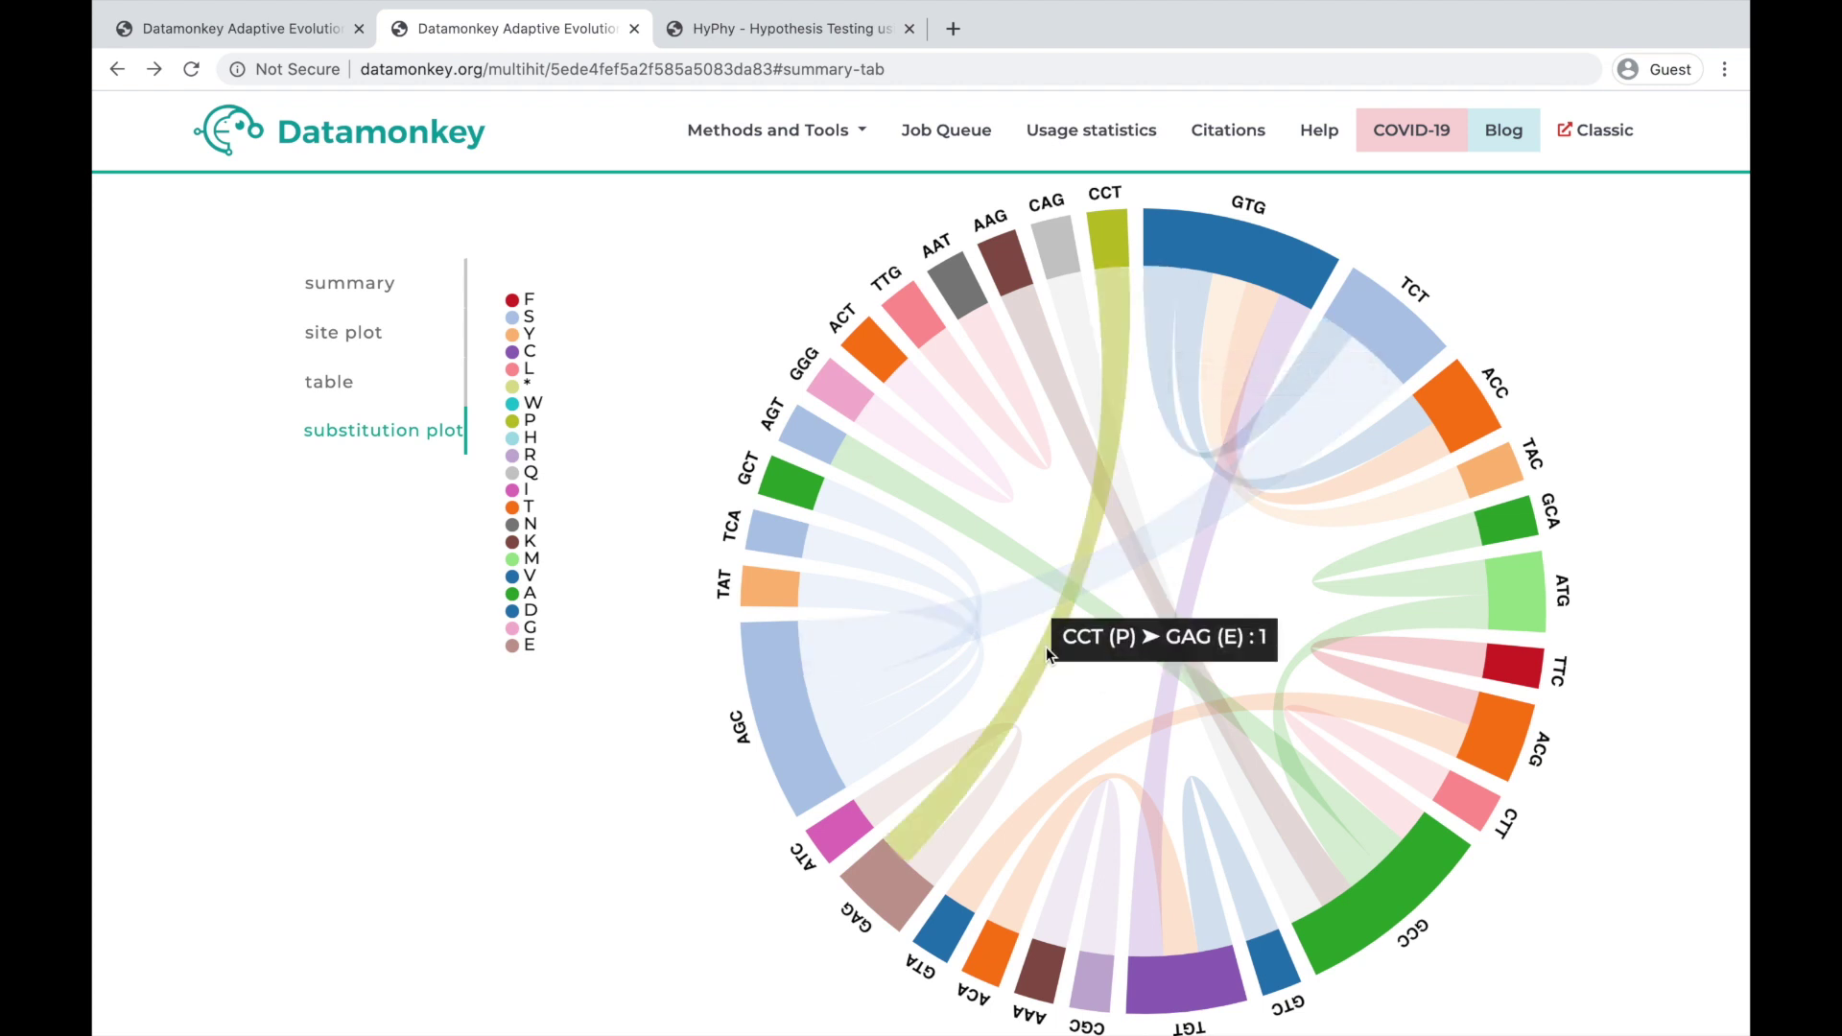
scroll(1045, 647, up, 3)
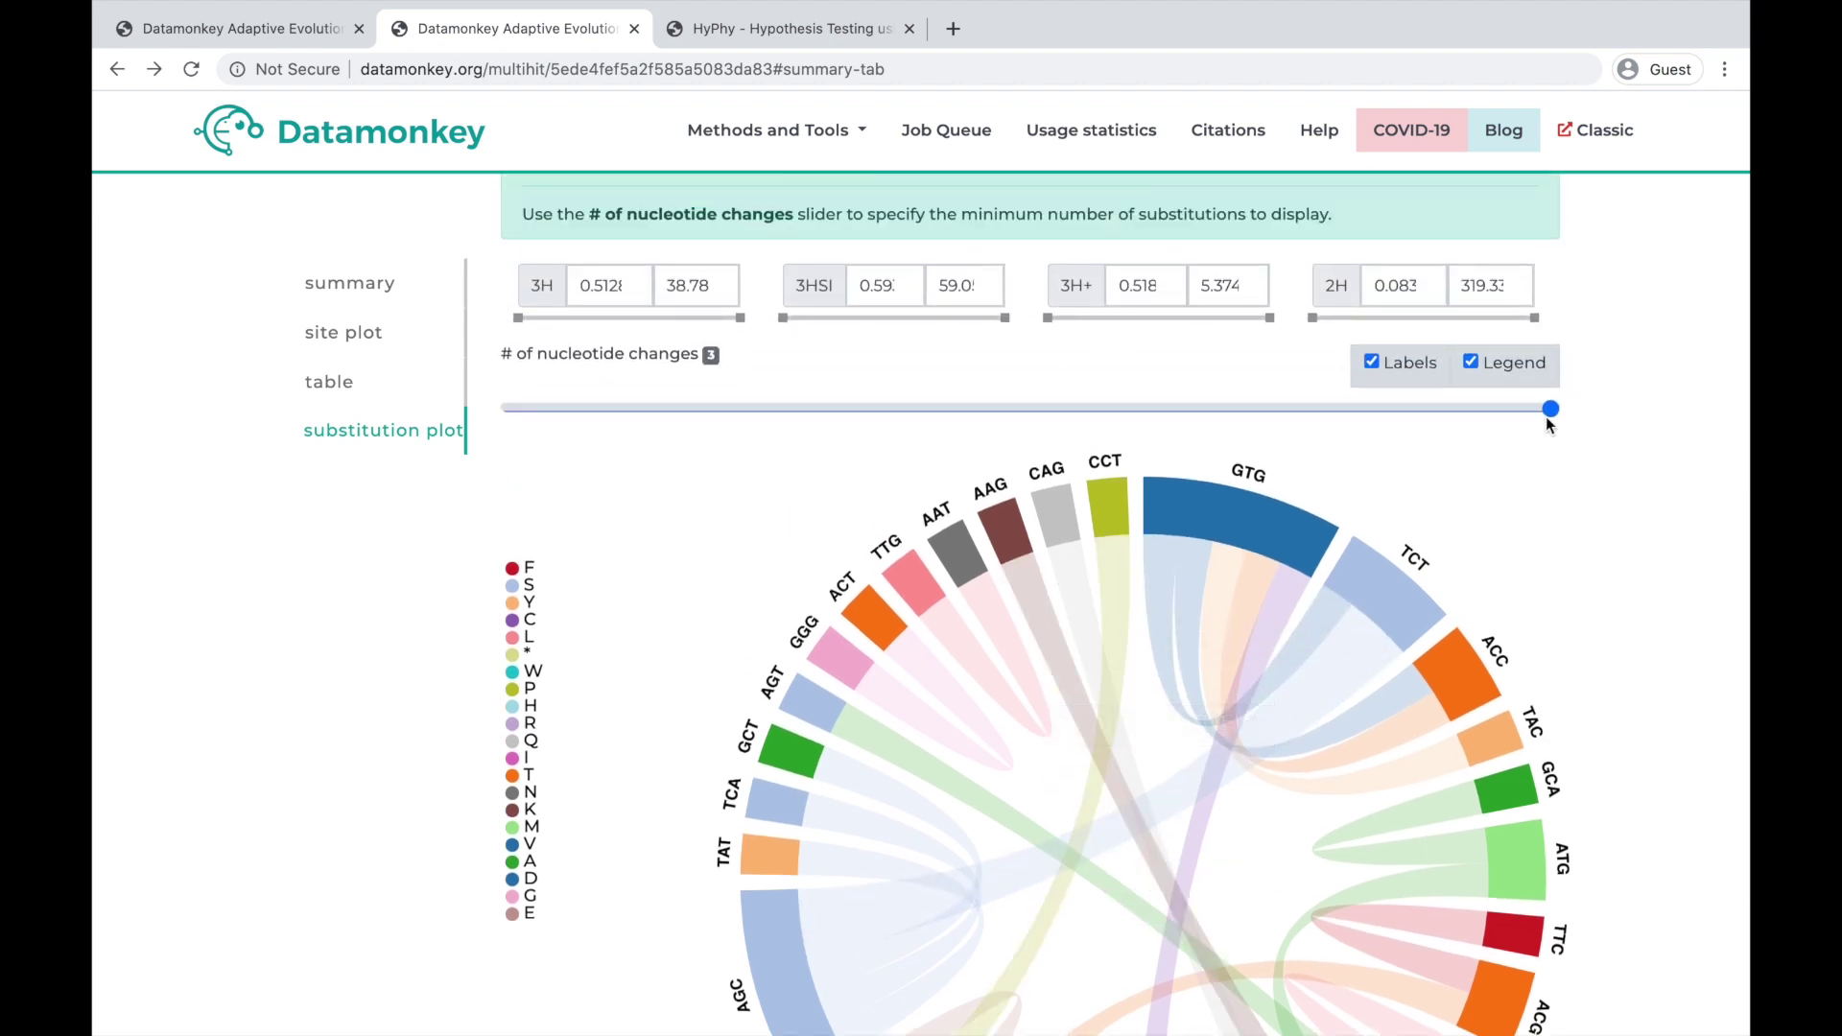
drag(1550, 409, 1205, 431)
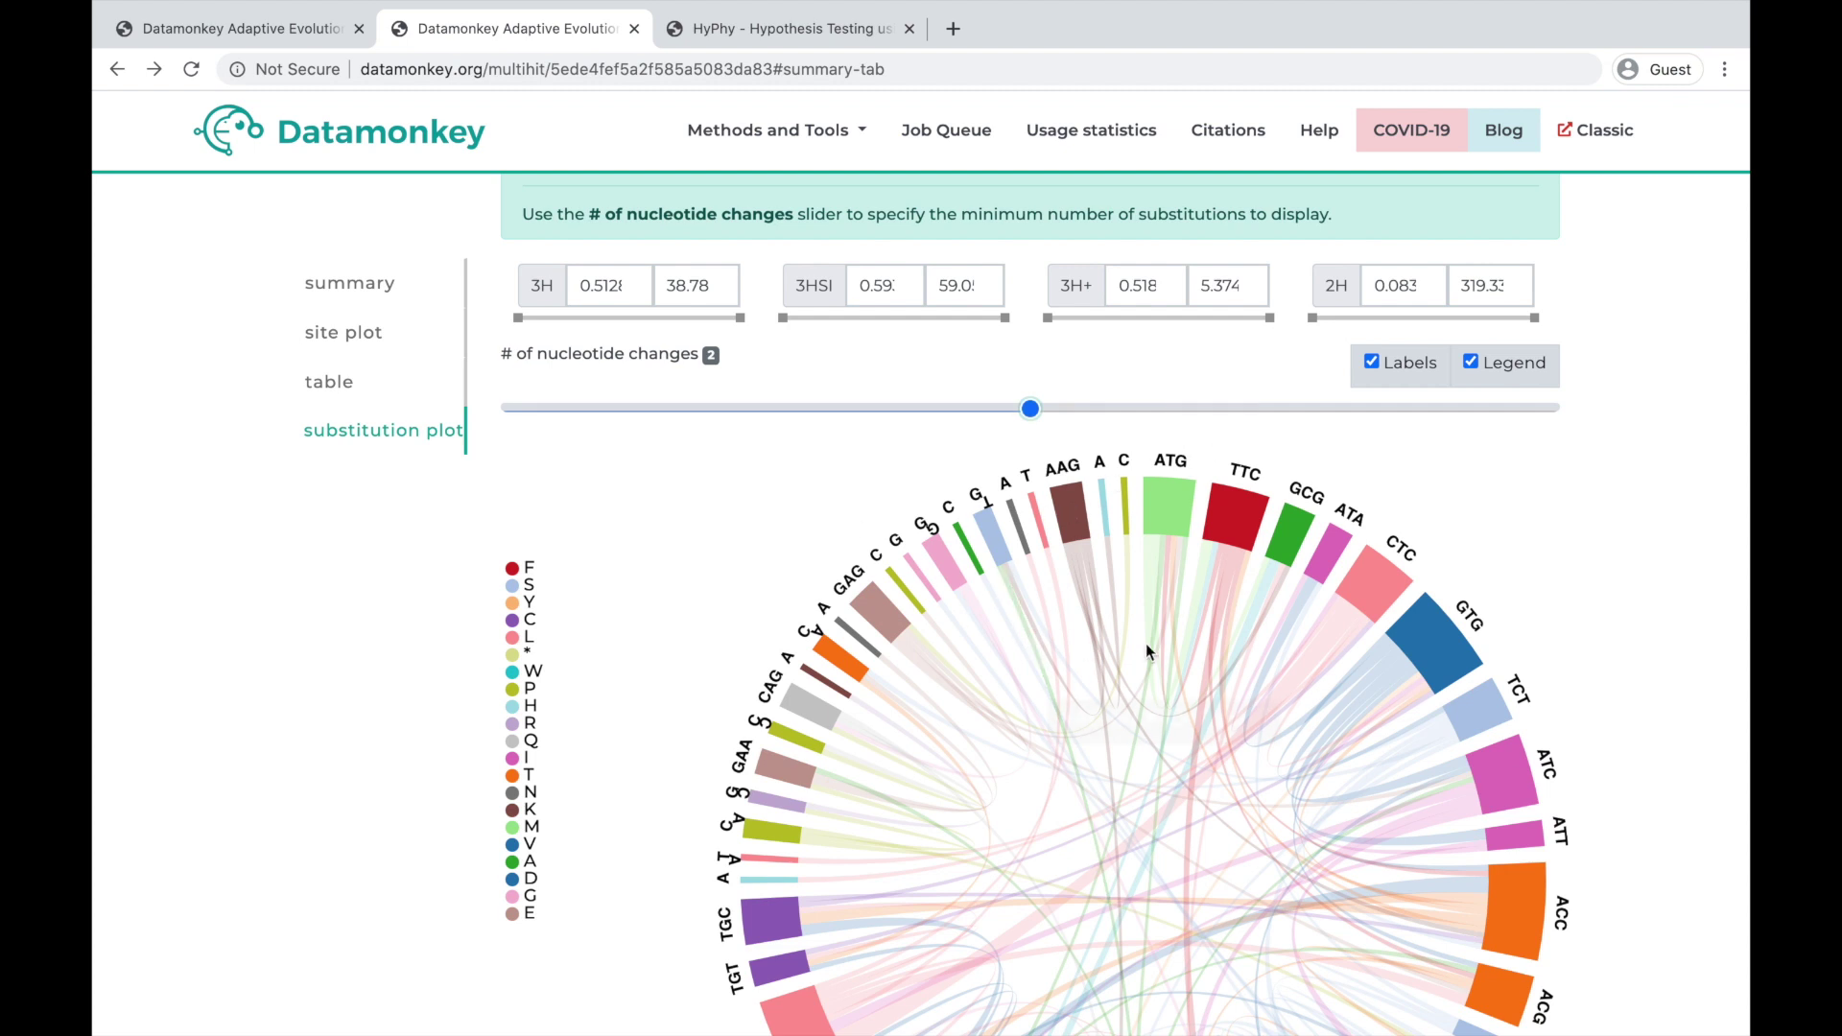
scroll(1145, 643, down, 2)
scroll(1145, 643, up, 1)
scroll(1145, 643, down, 2)
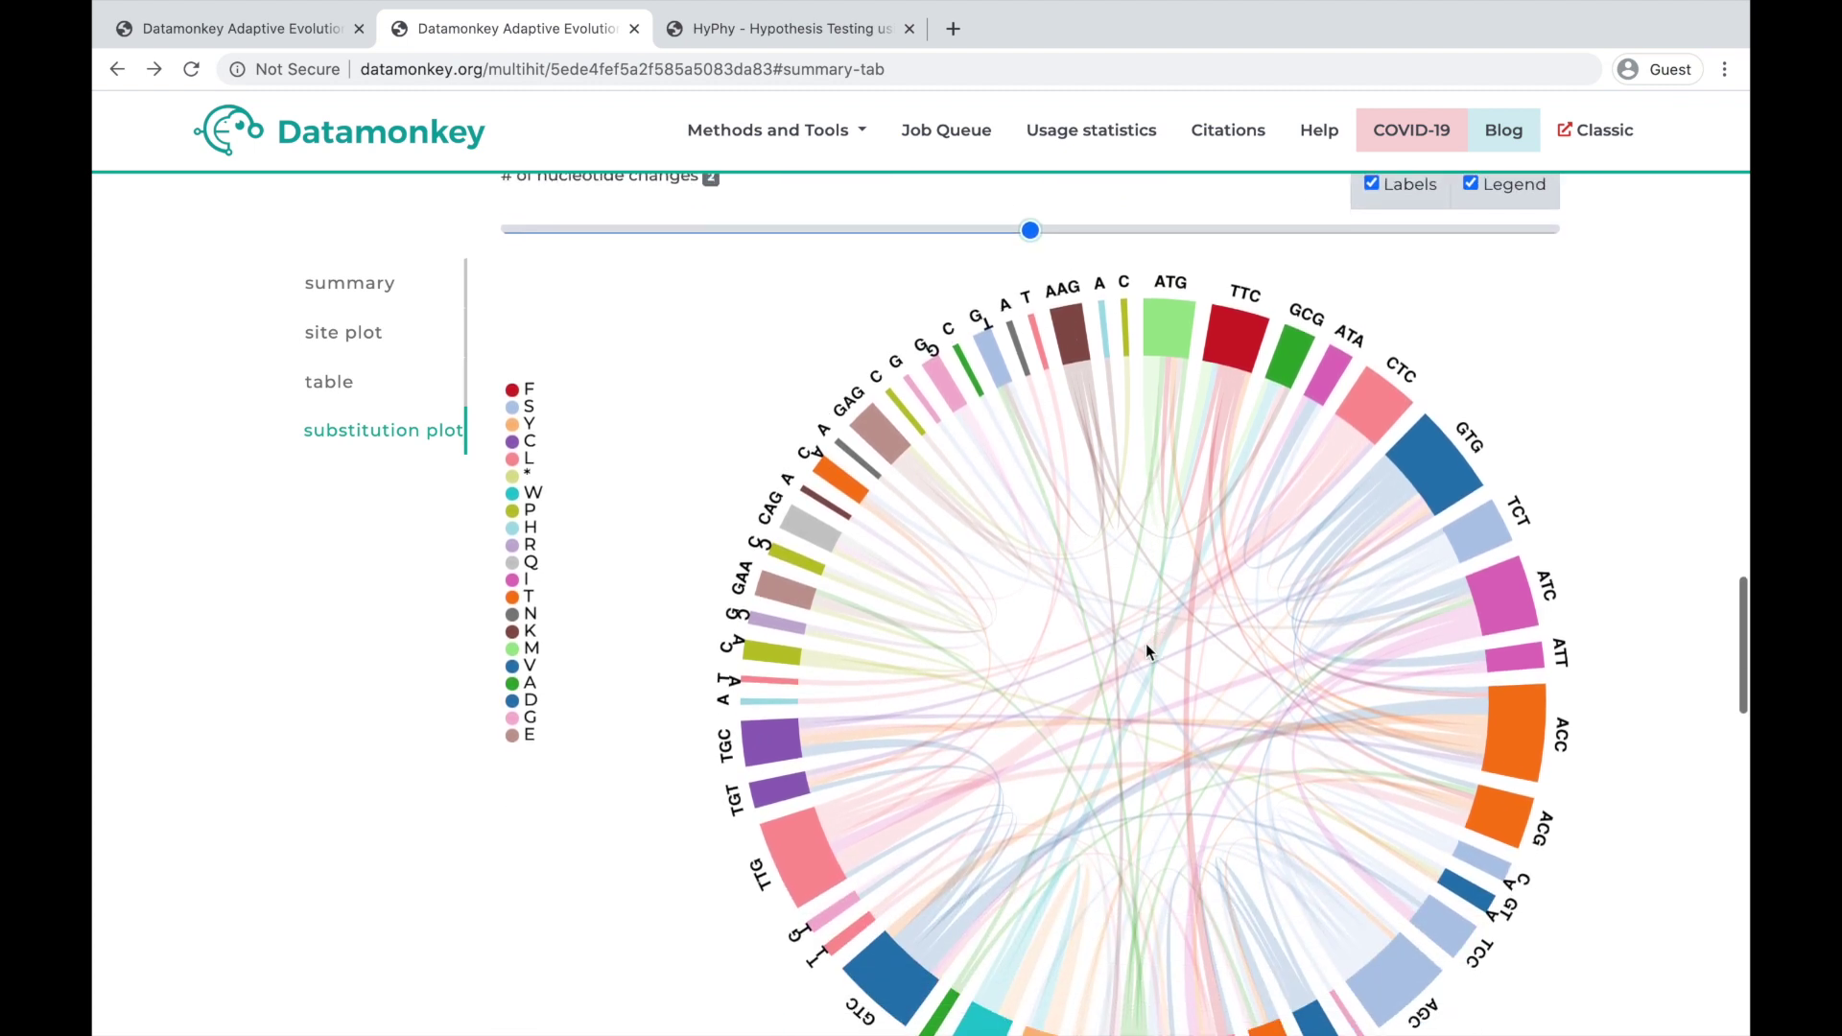
scroll(1145, 643, down, 1)
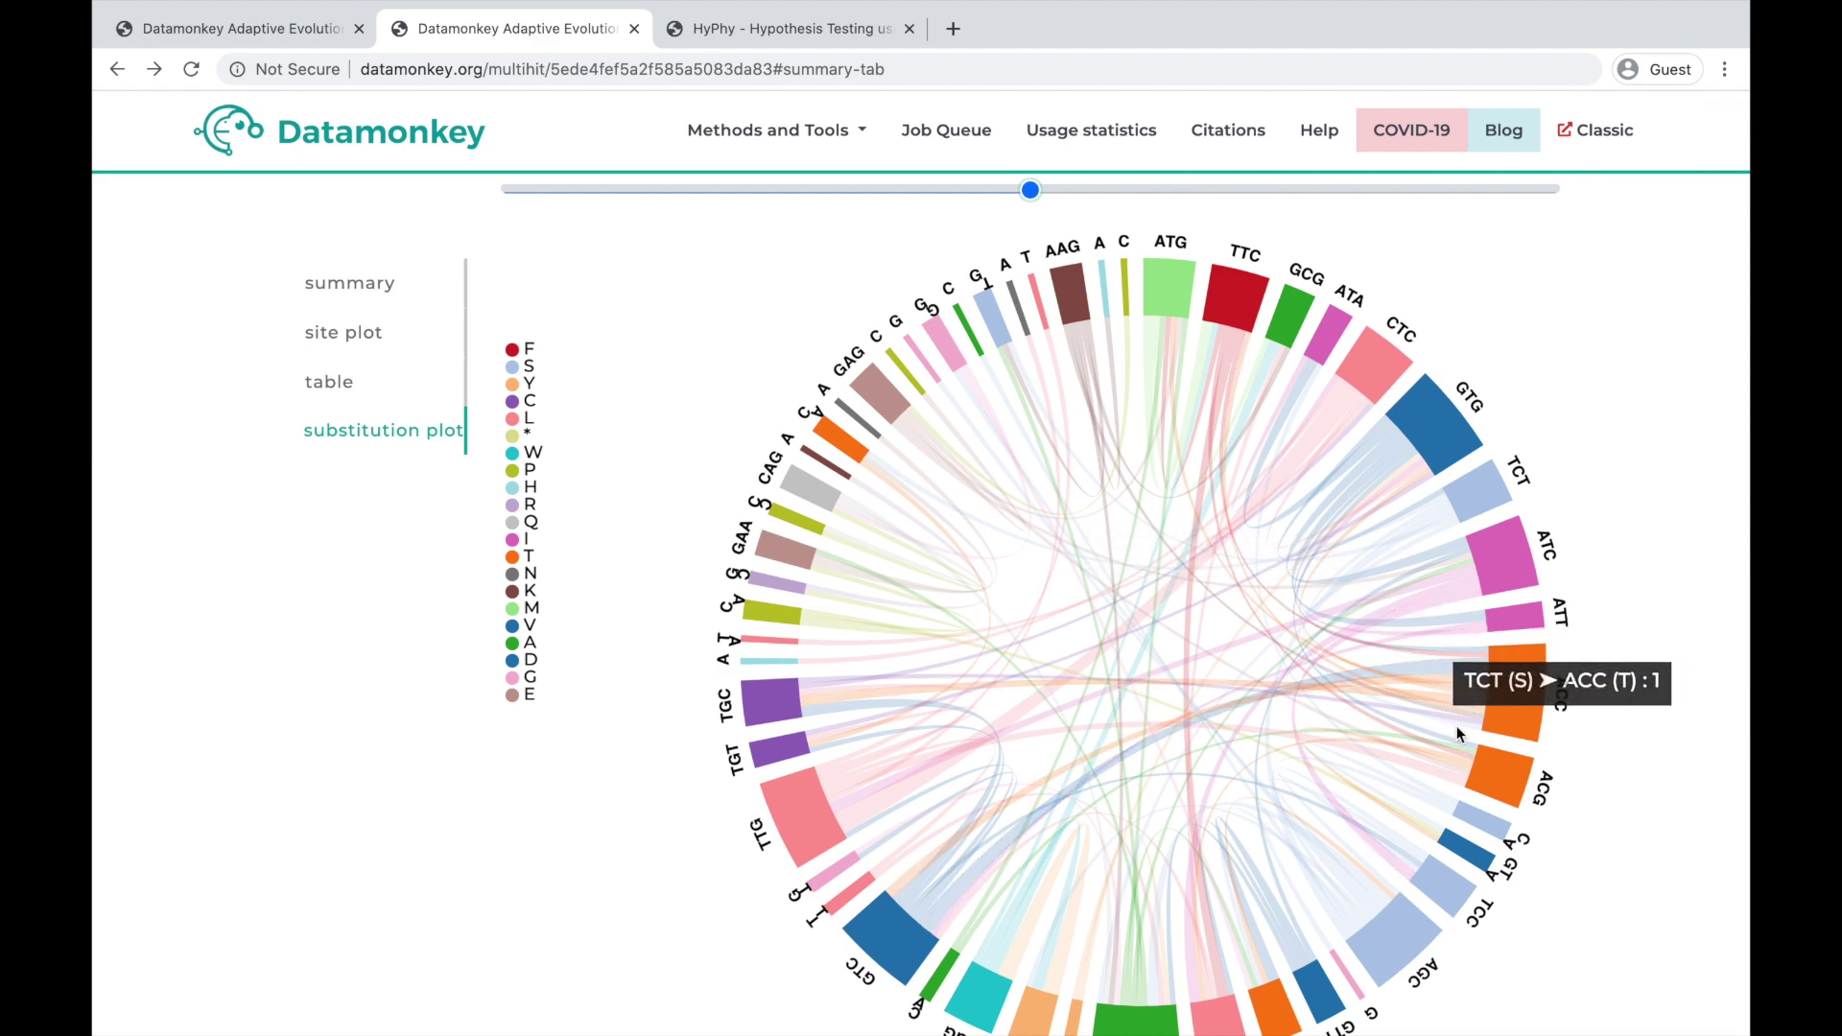
scroll(1180, 654, up, 2)
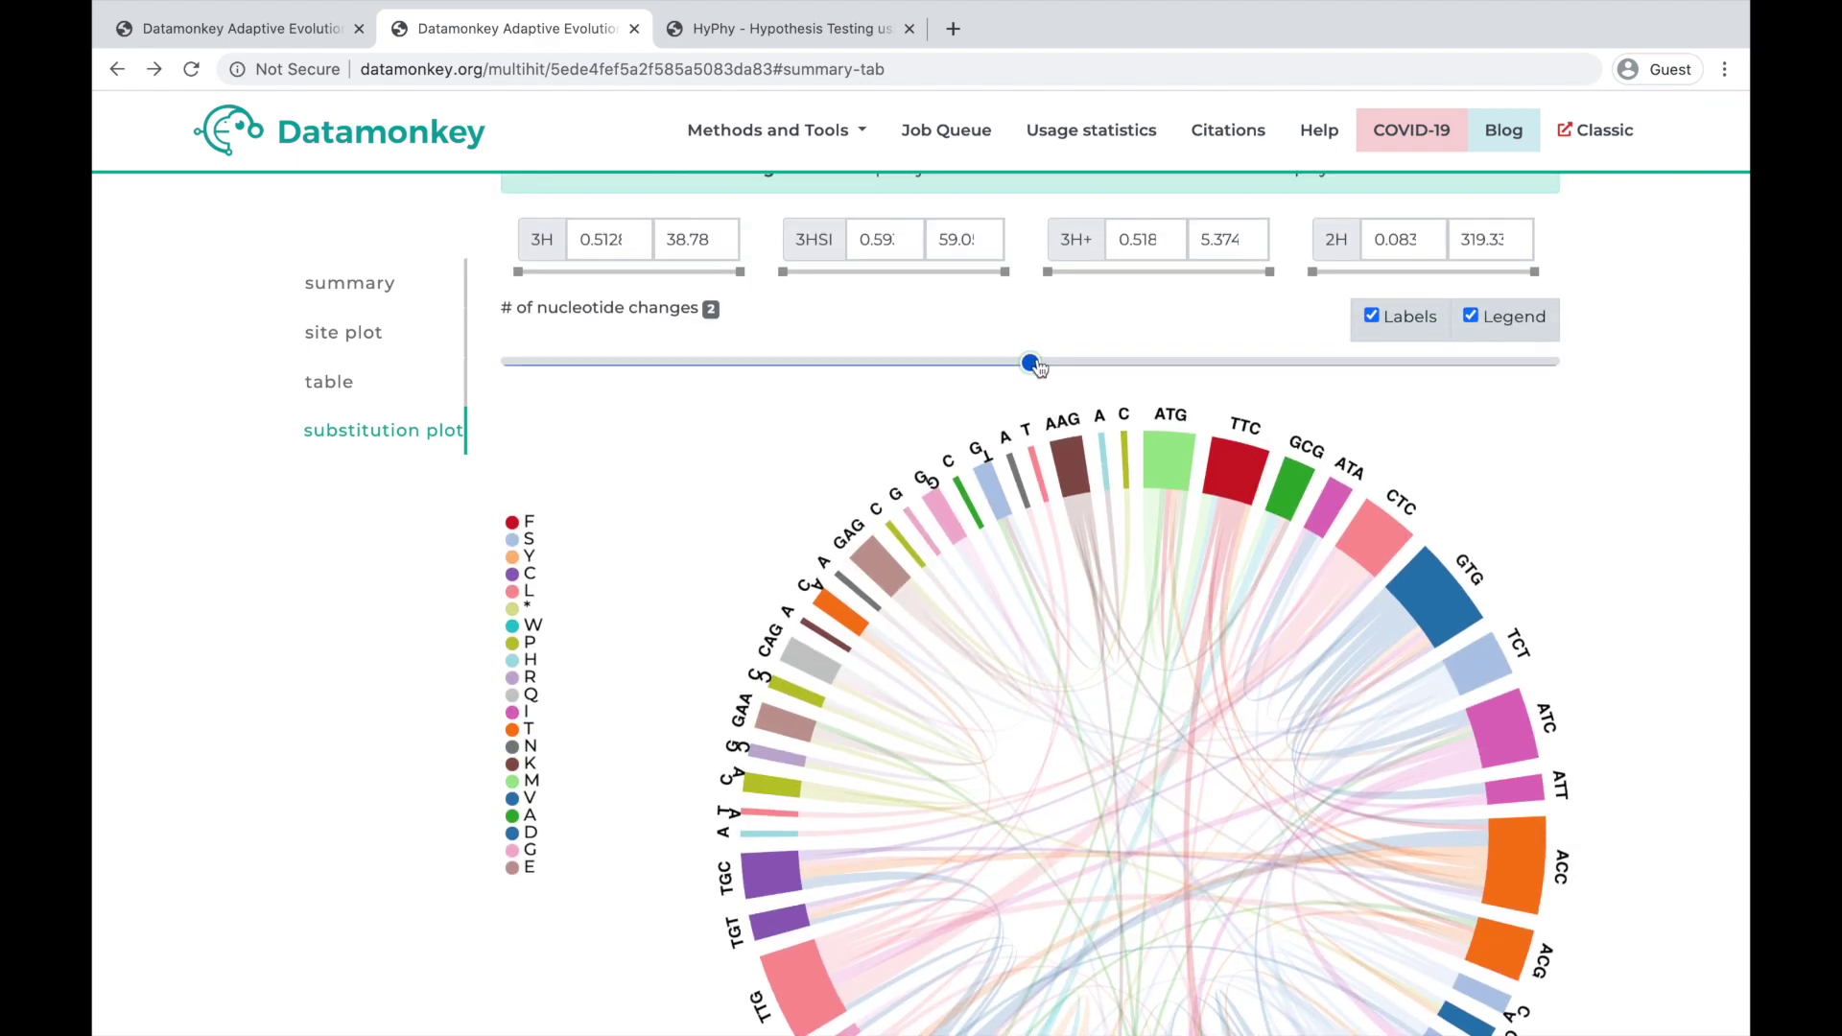
drag(1031, 363, 649, 370)
scroll(1103, 648, down, 2)
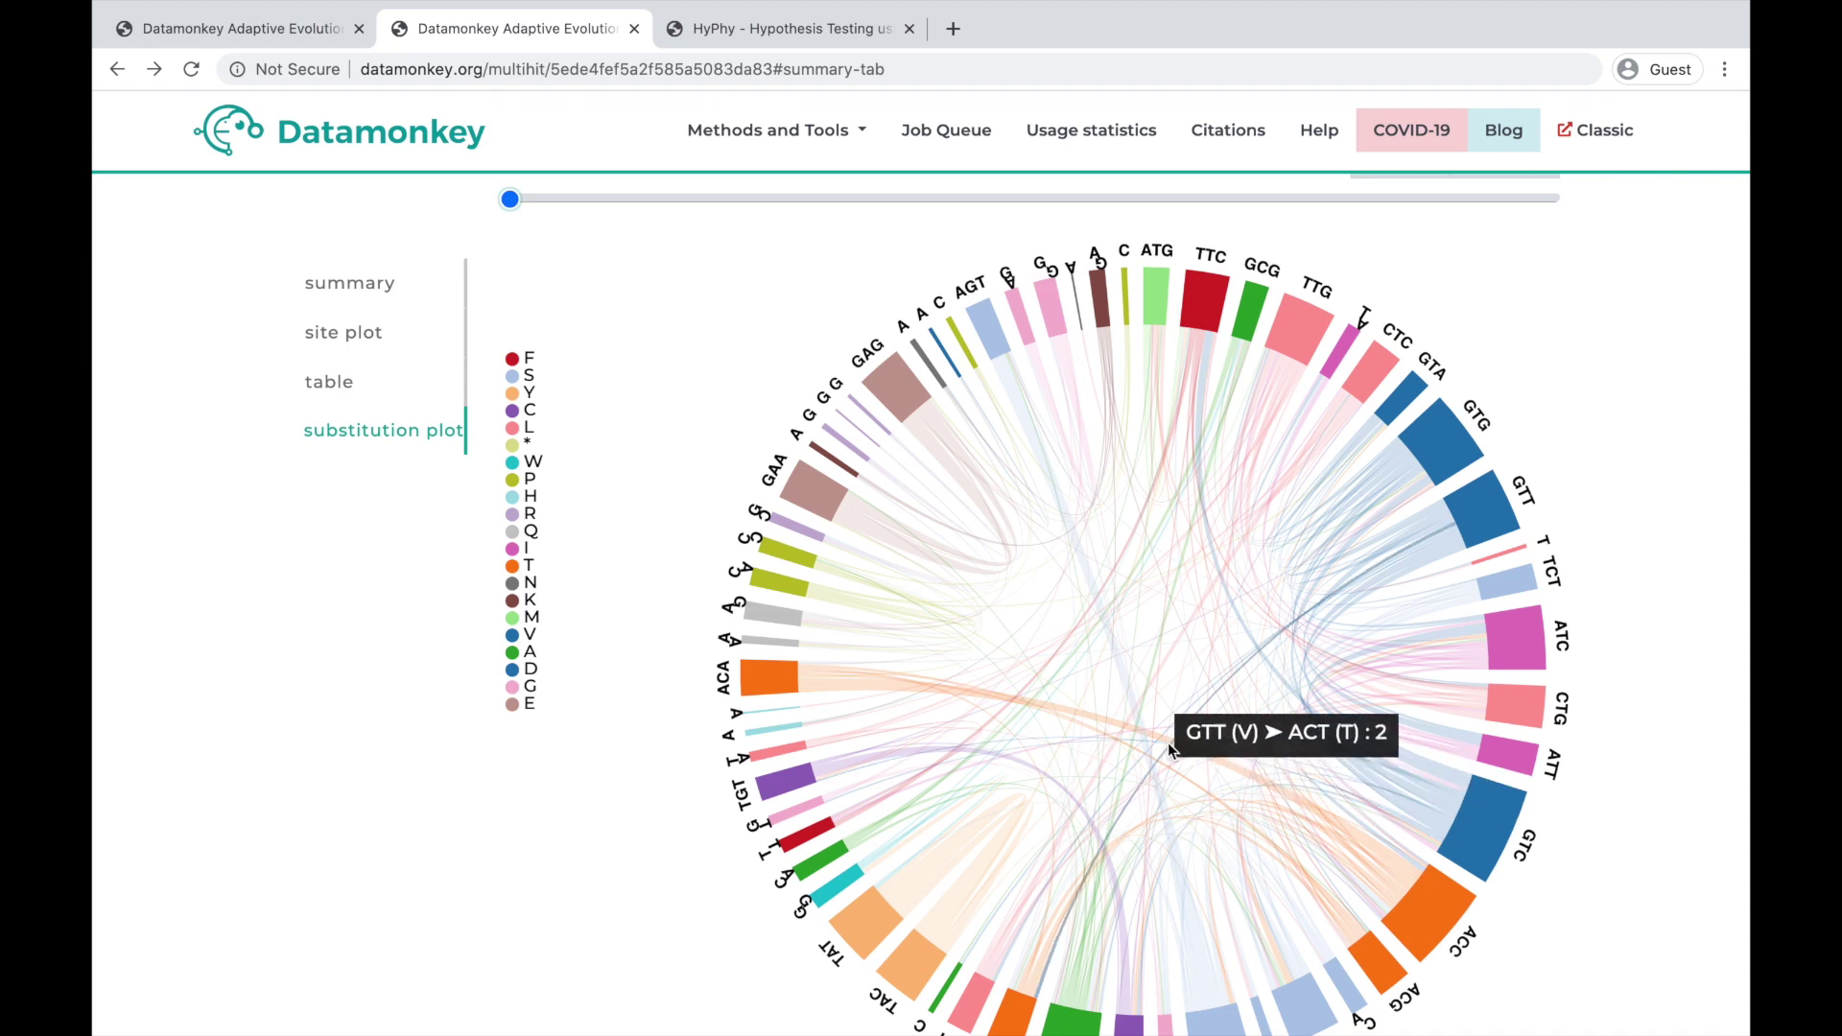
scroll(1155, 693, up, 2)
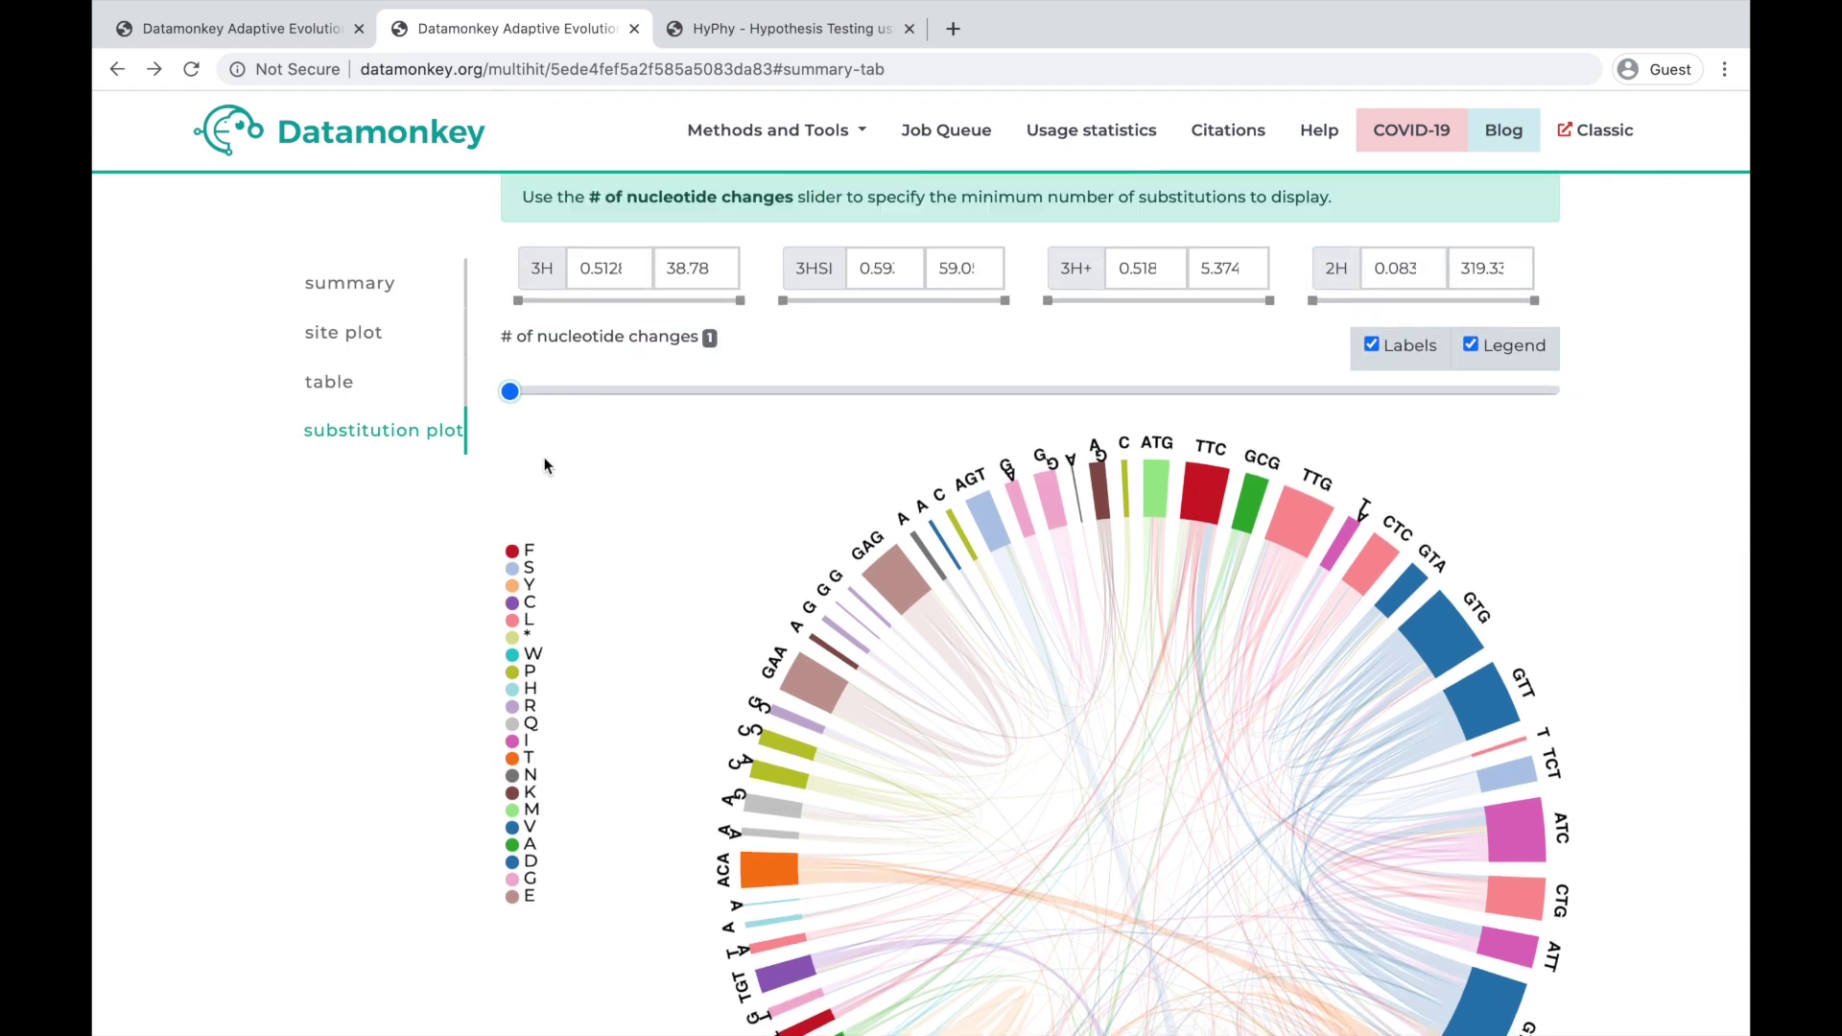
drag(510, 391, 1430, 395)
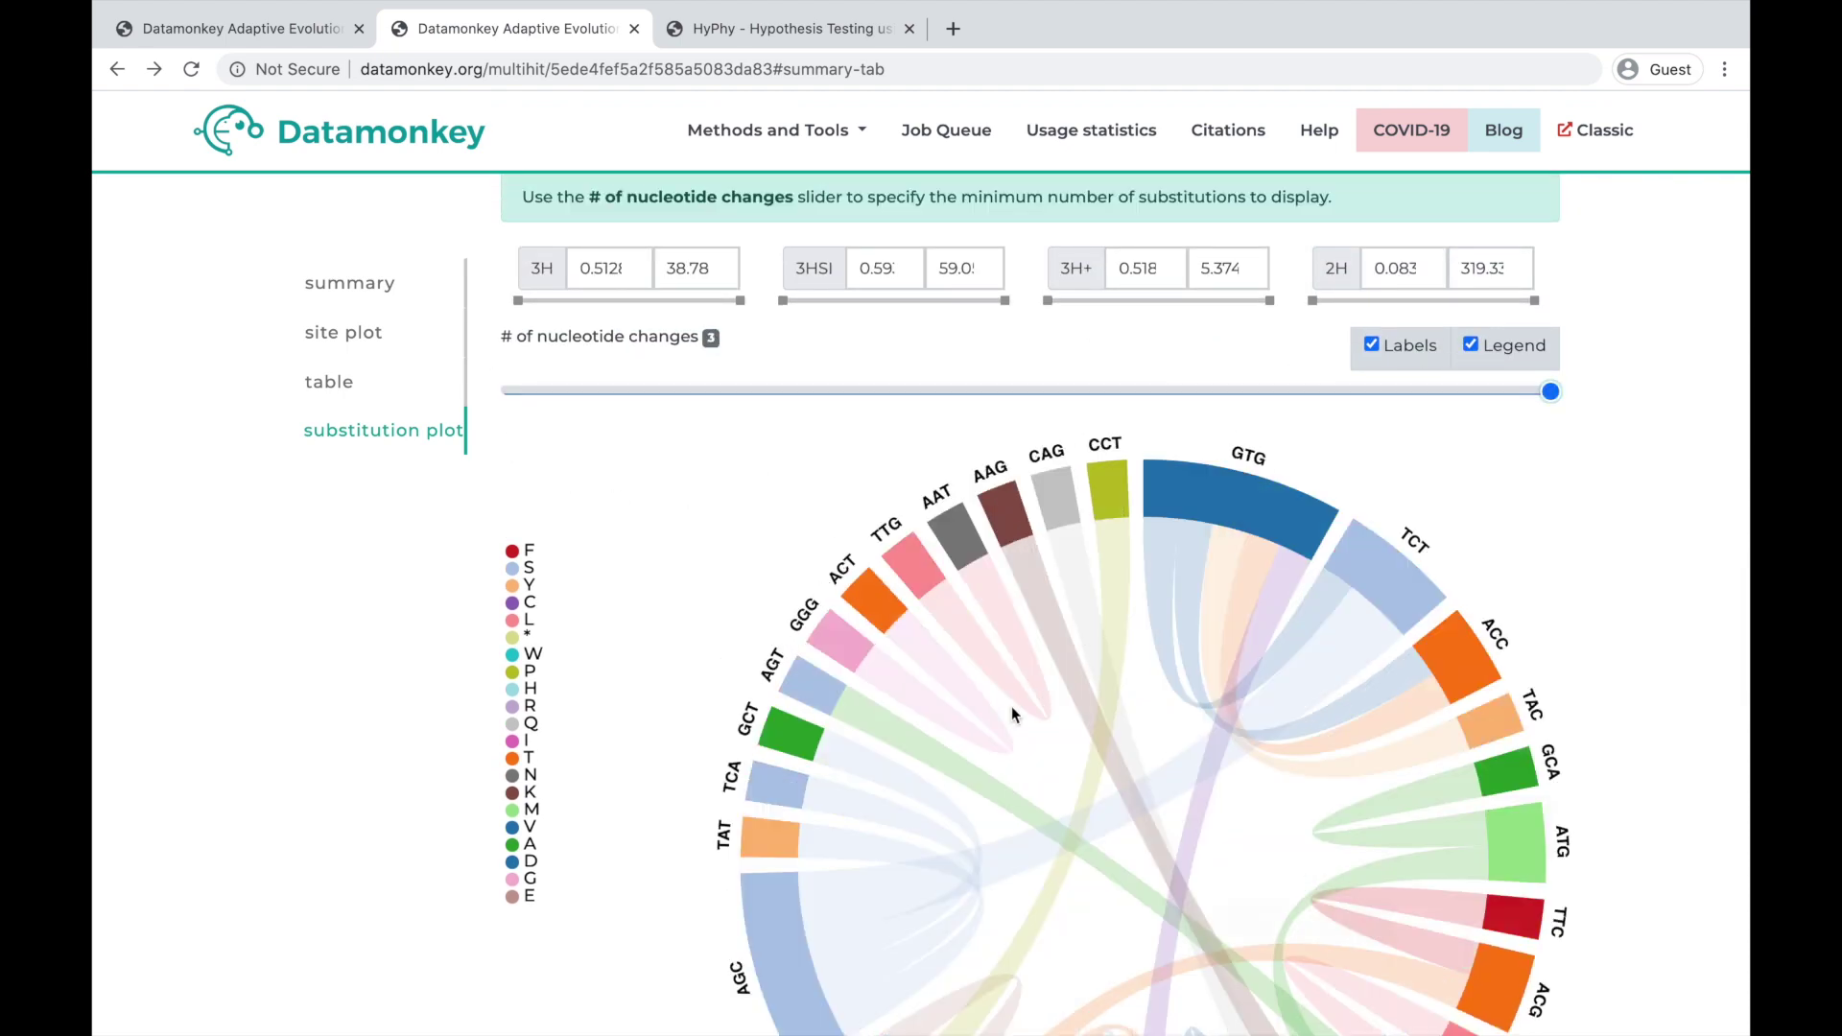
scroll(1012, 713, down, 10)
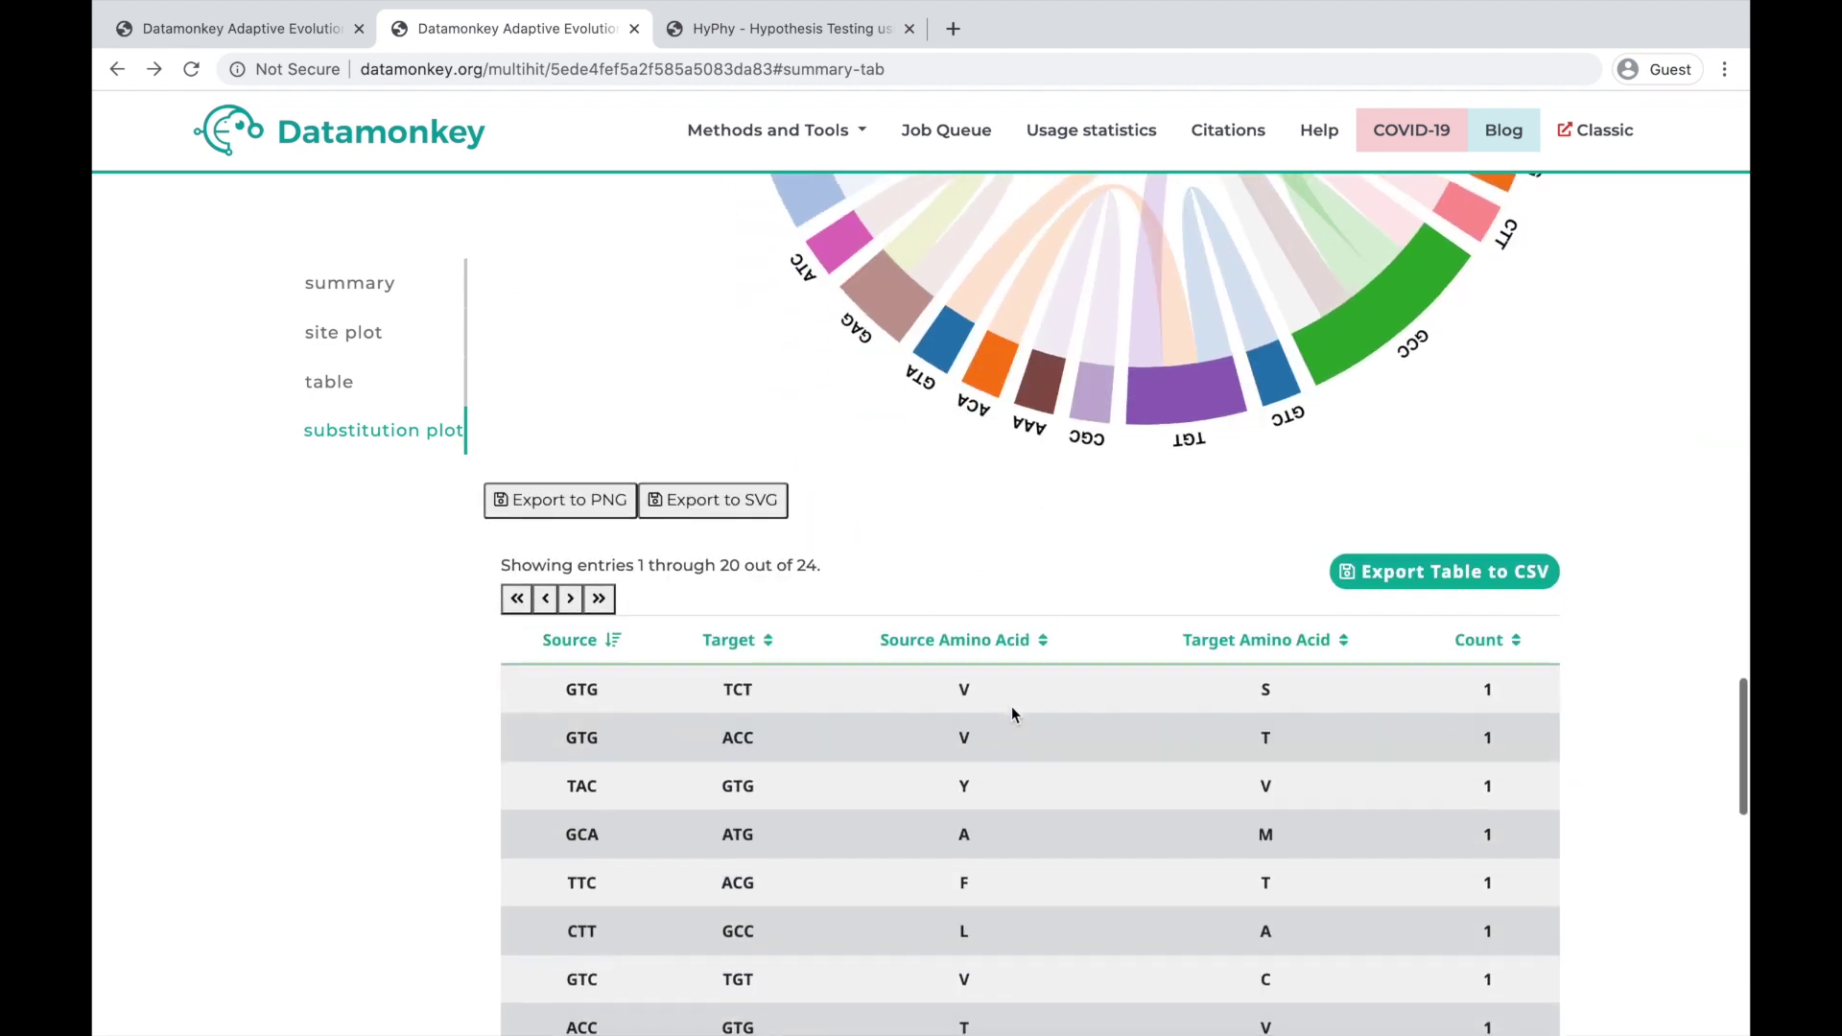
Step: Sort the codon substitution table by source amino acid, descending, so it starts with TAC to GTG (Y to V)
scroll(1012, 713, down, 3)
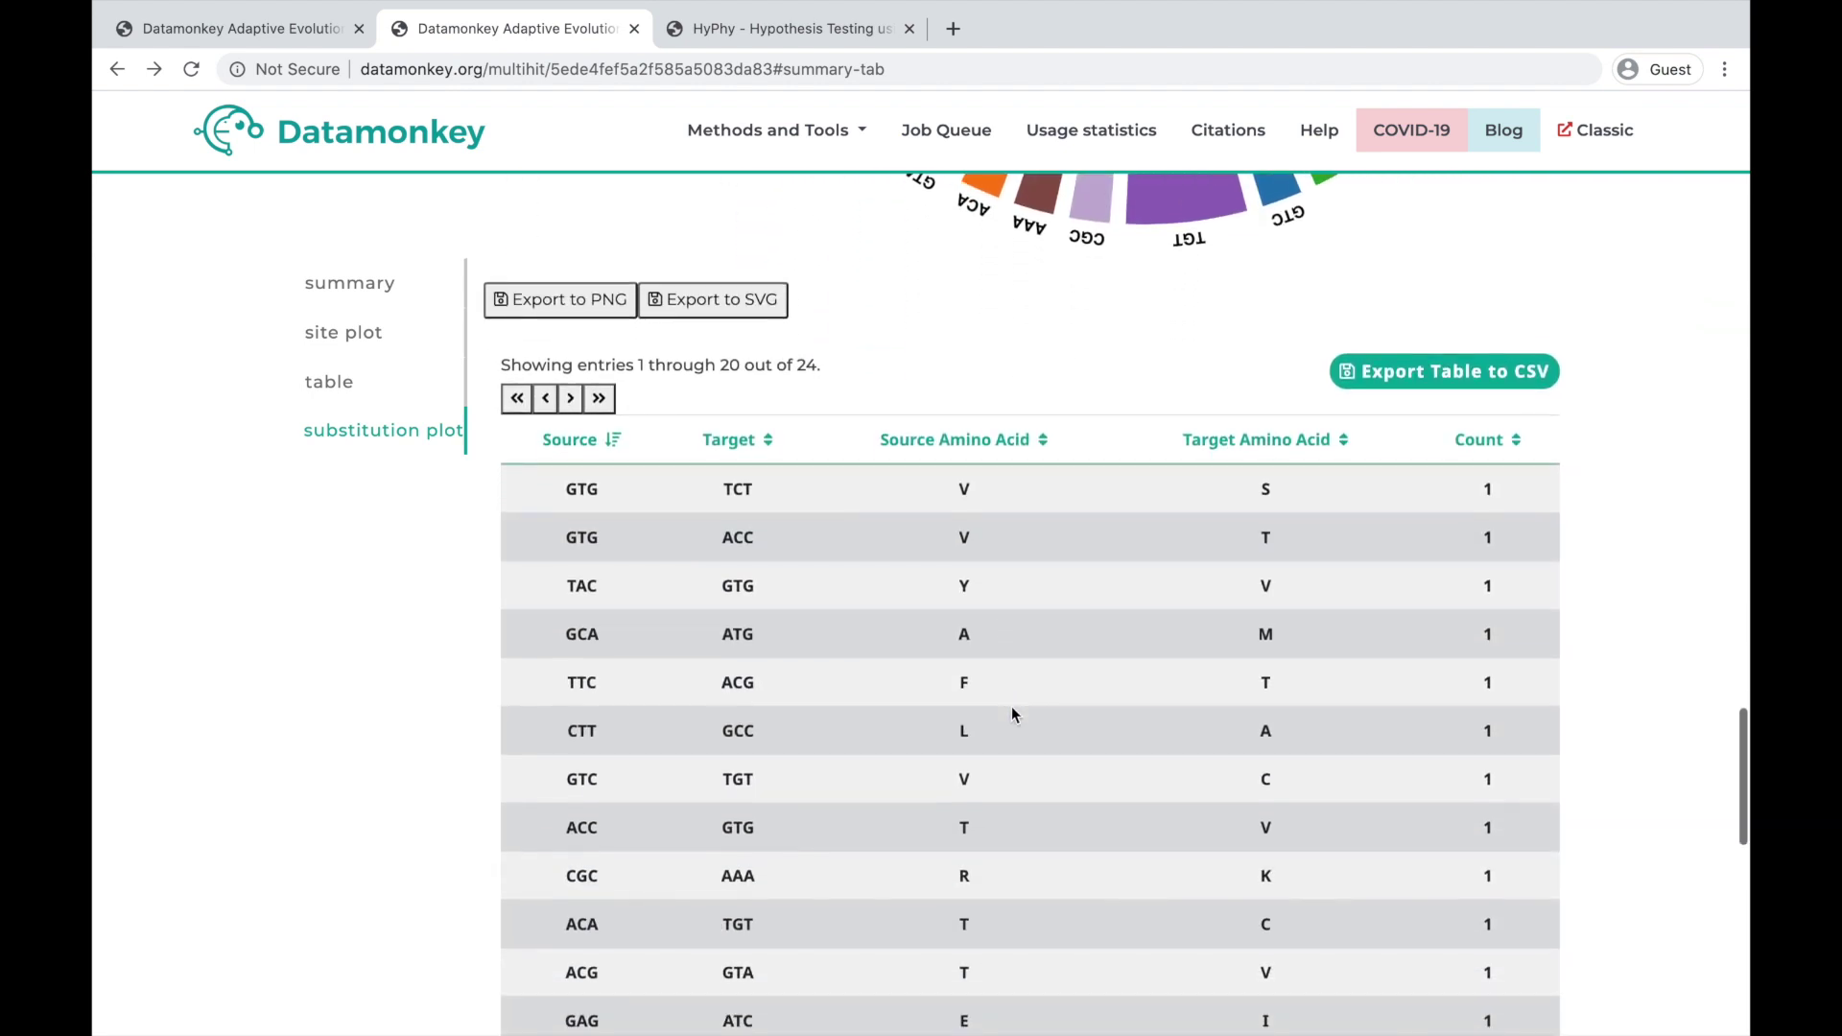
scroll(1011, 706, down, 1)
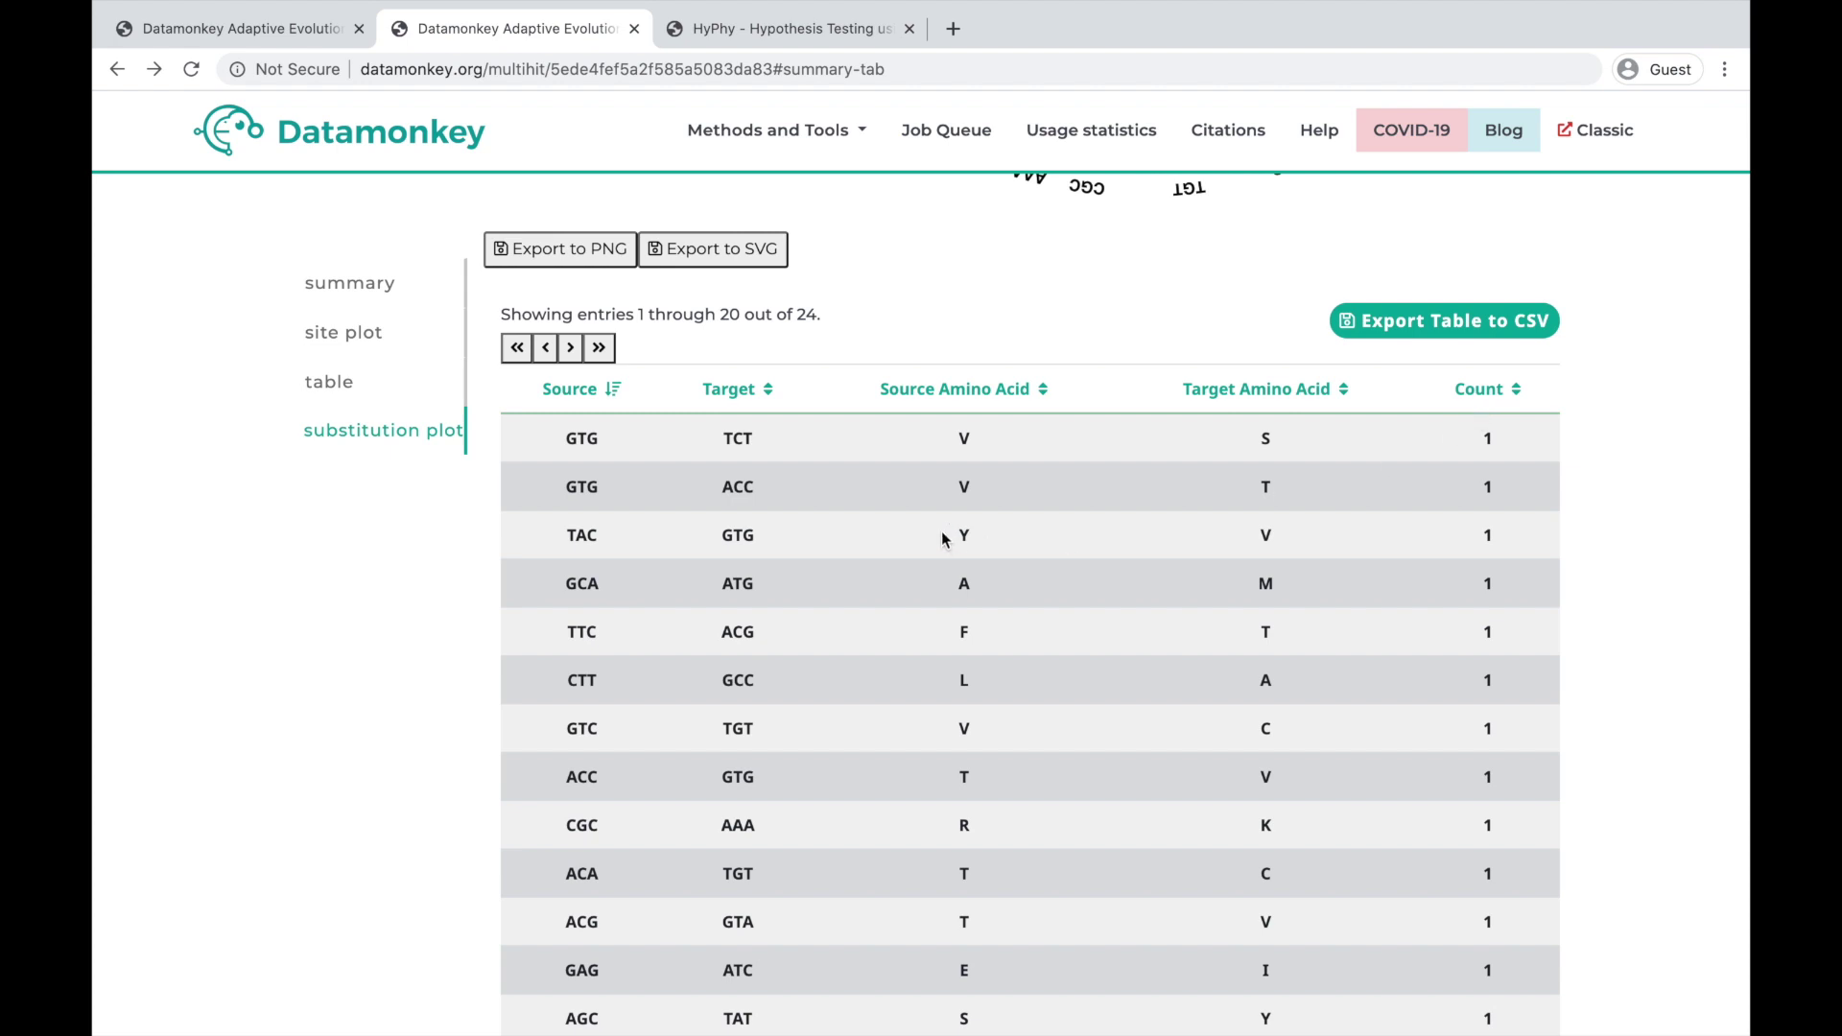
click(1040, 390)
click(1040, 390)
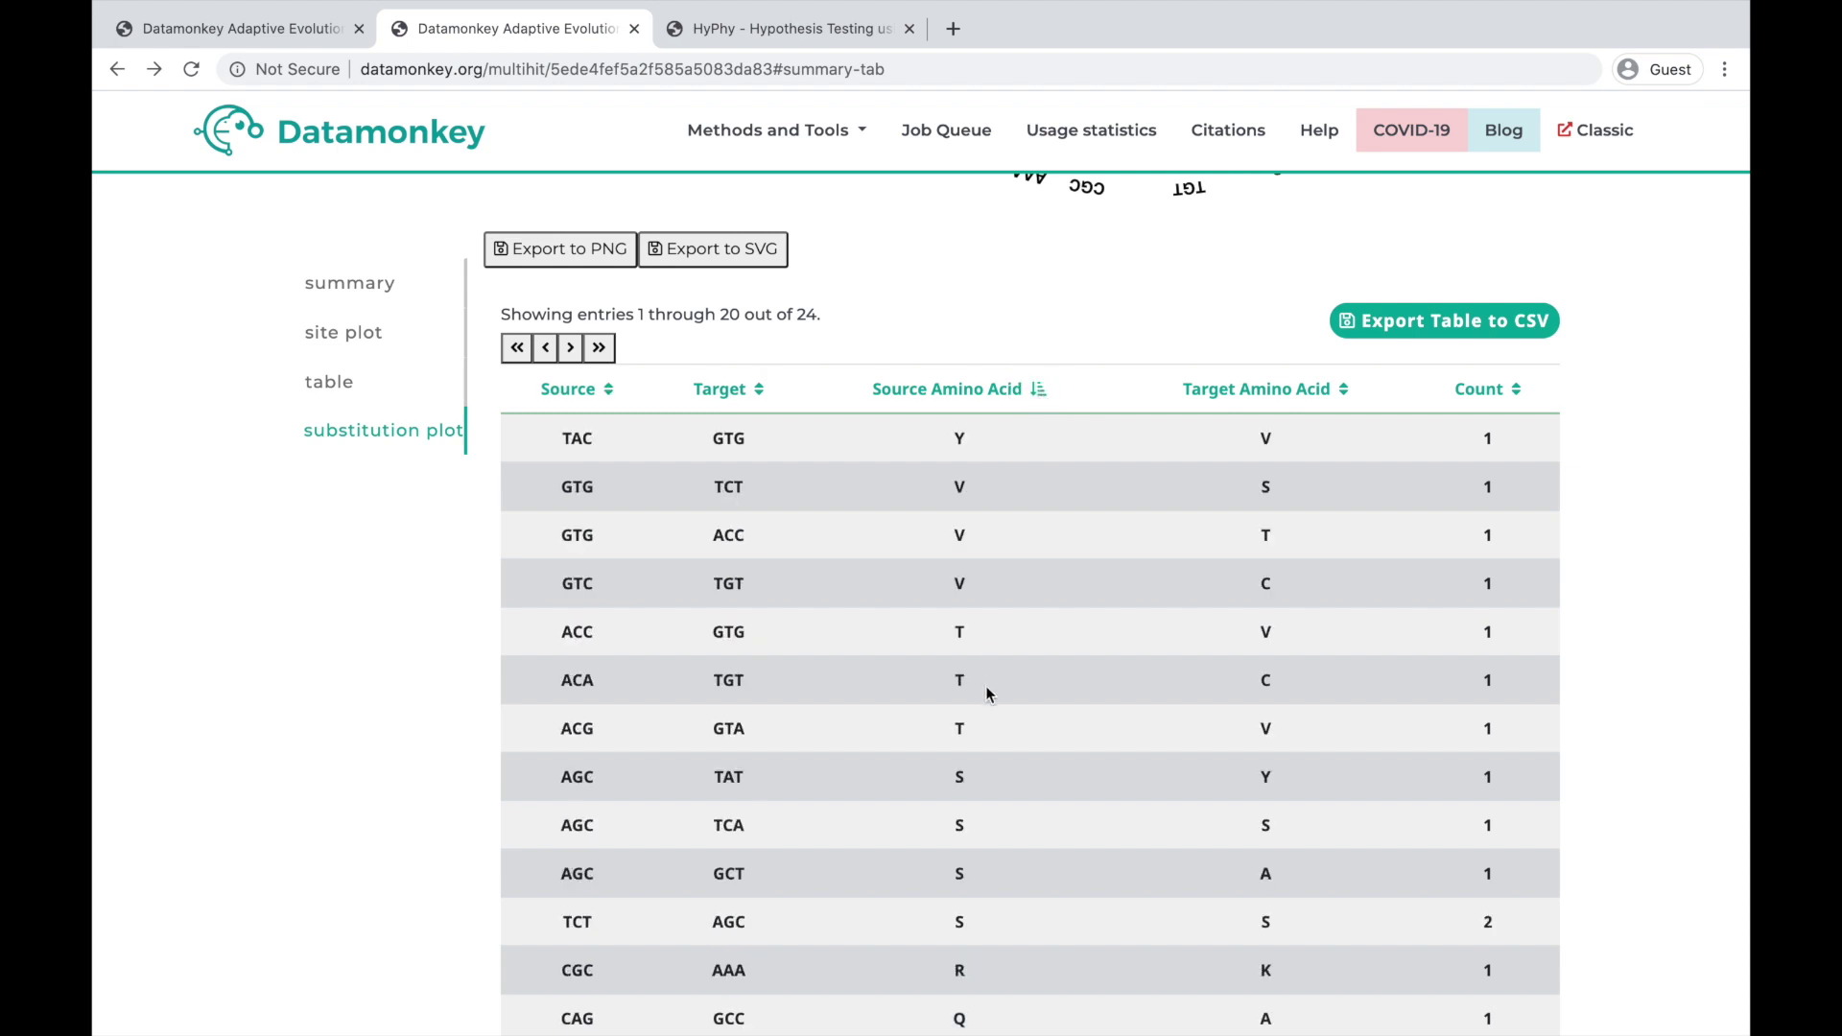
scroll(988, 692, down, 2)
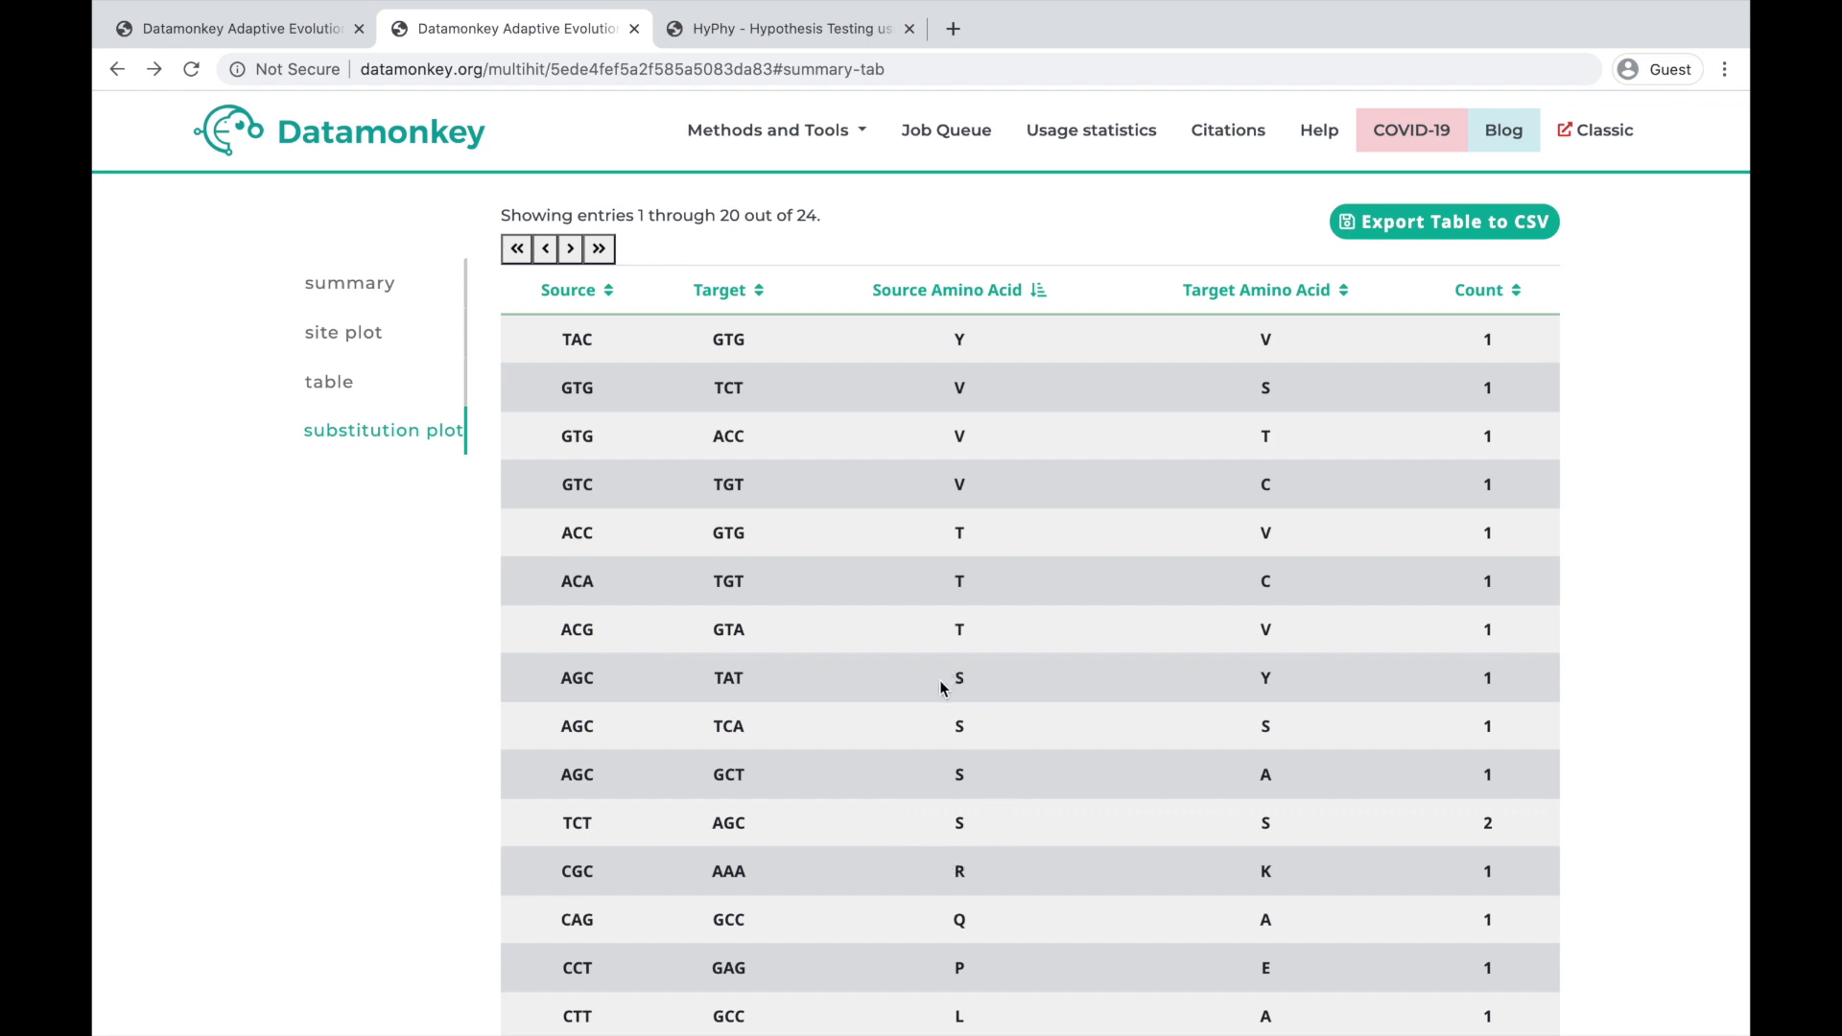
click(941, 684)
Step: Scroll to the end of the sorted table's first page, ending with GAG to ATC (E to I), and the footer
scroll(1508, 782, up, 3)
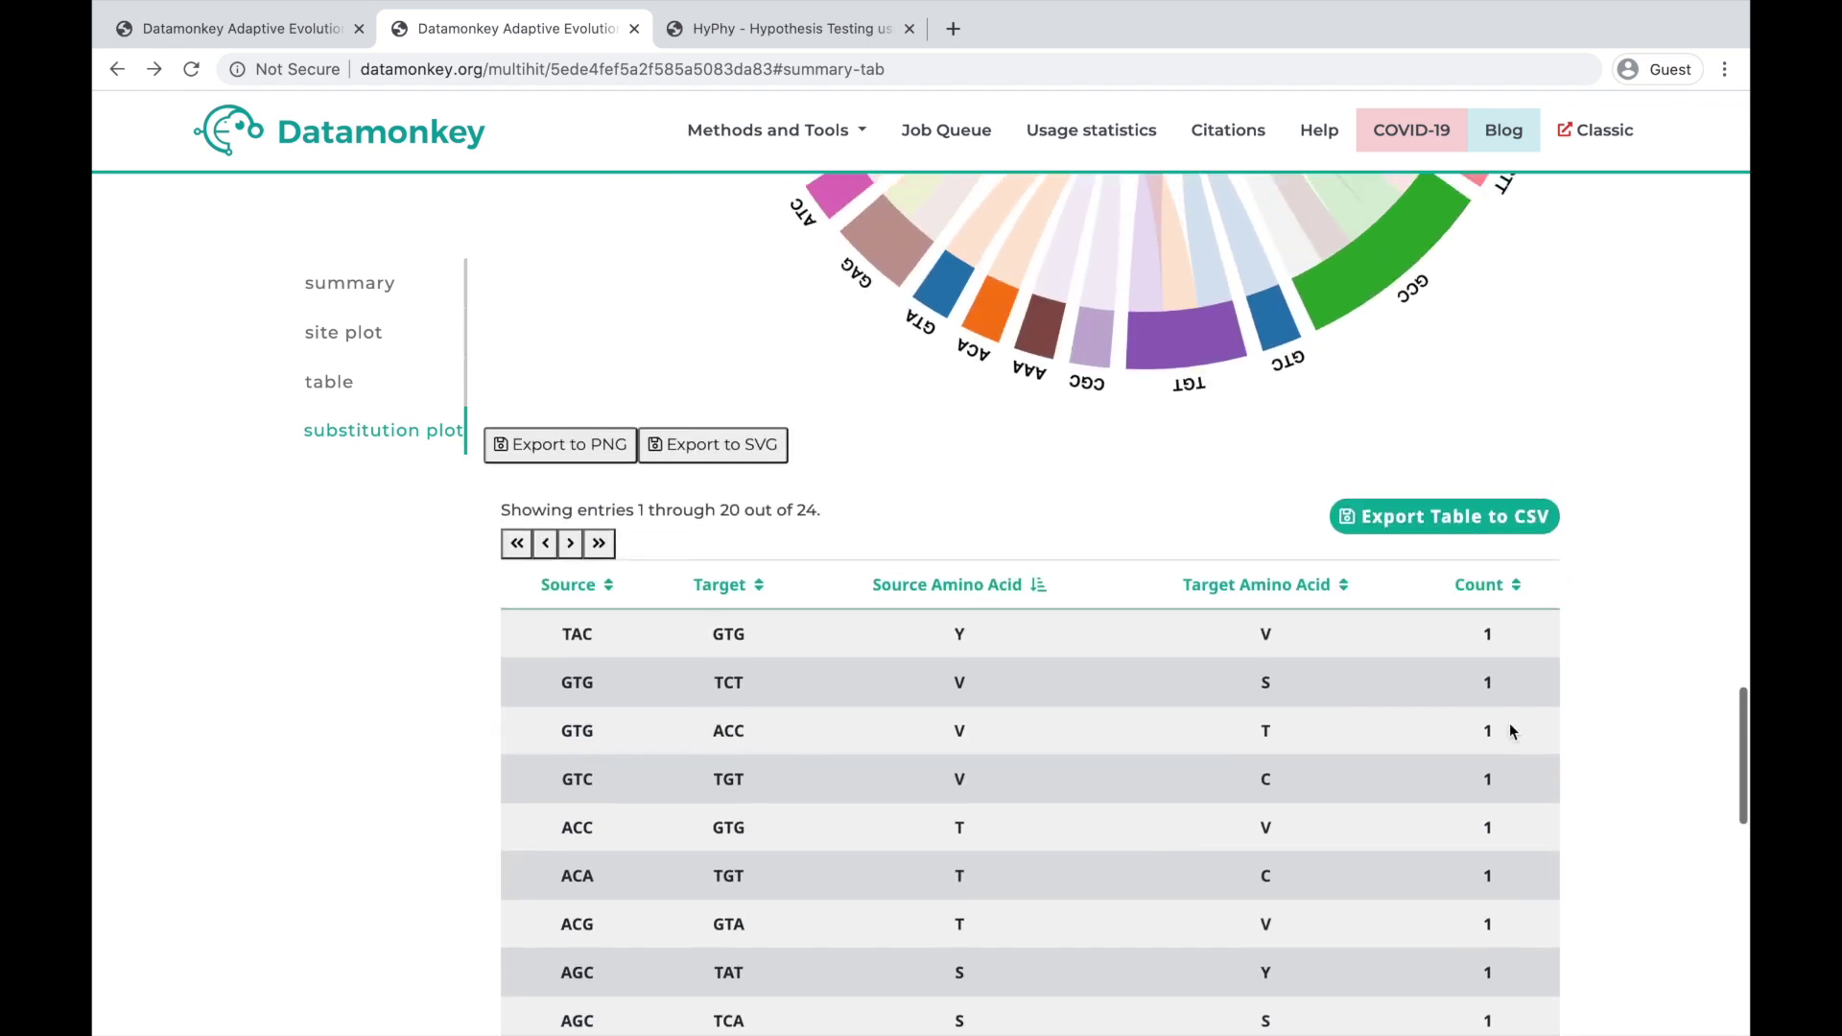
scroll(912, 437, up, 4)
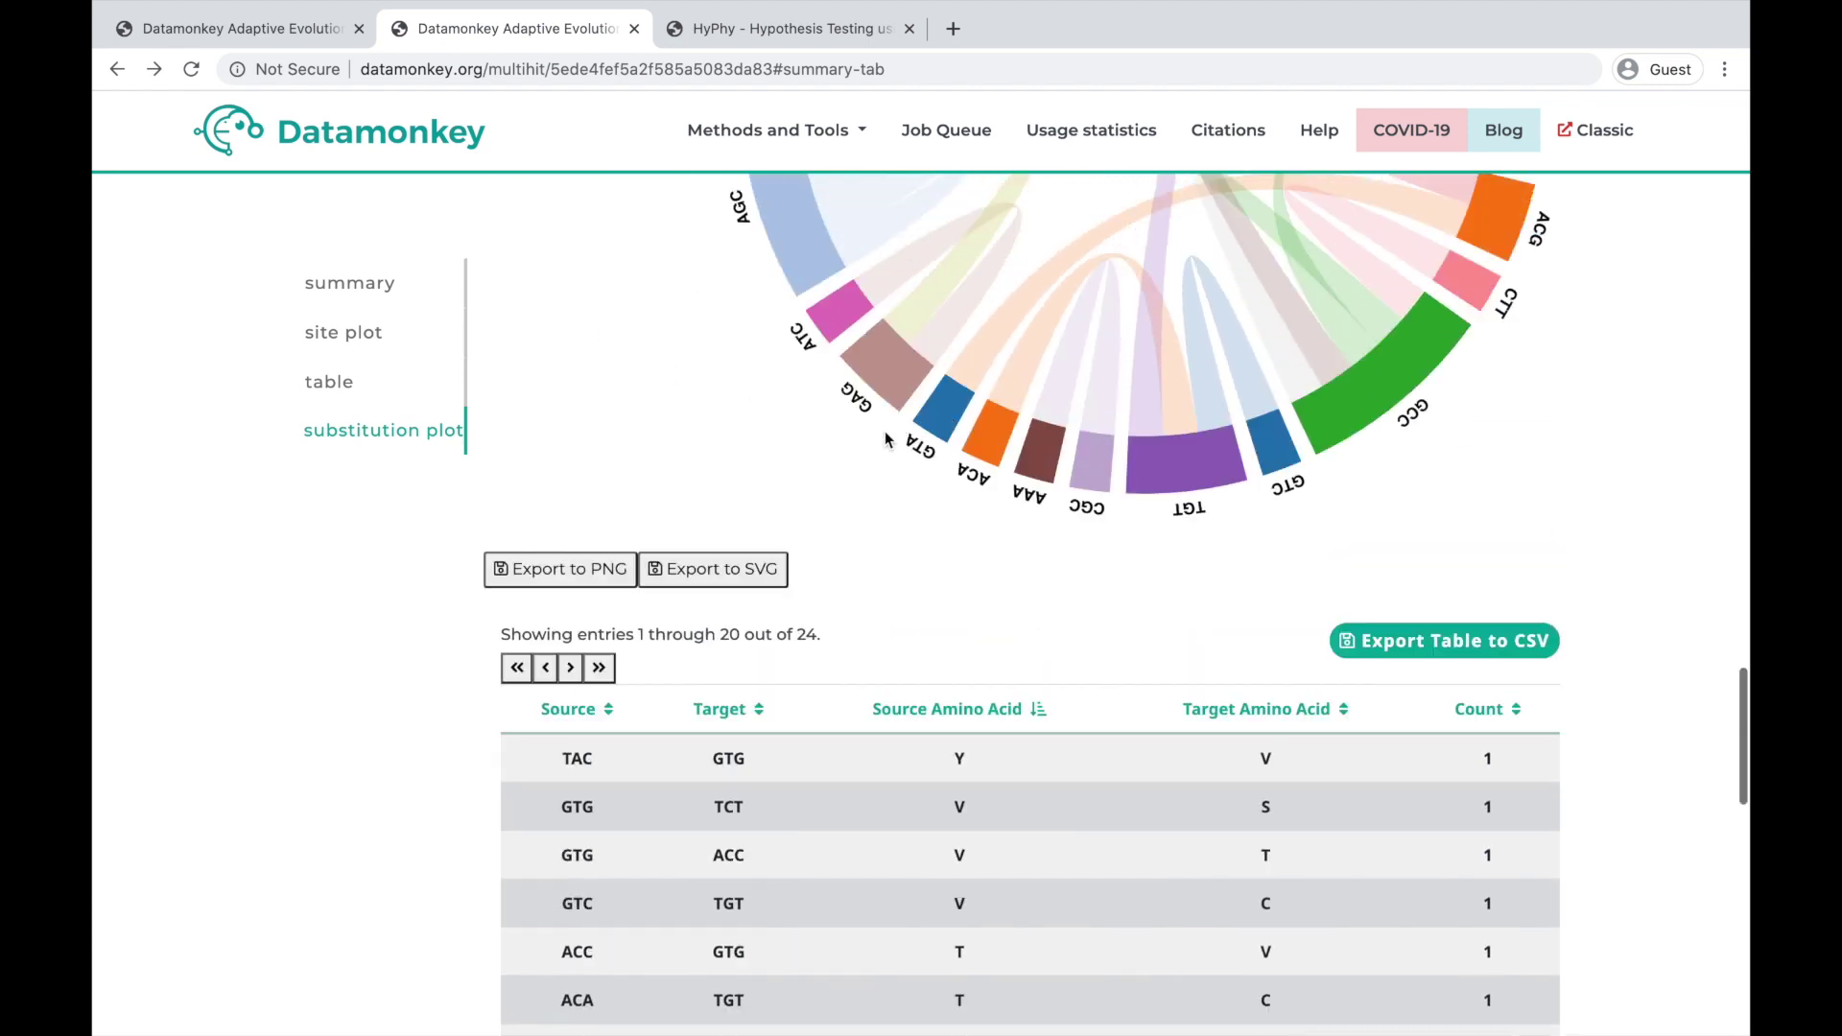
scroll(885, 439, up, 2)
scroll(885, 440, down, 9)
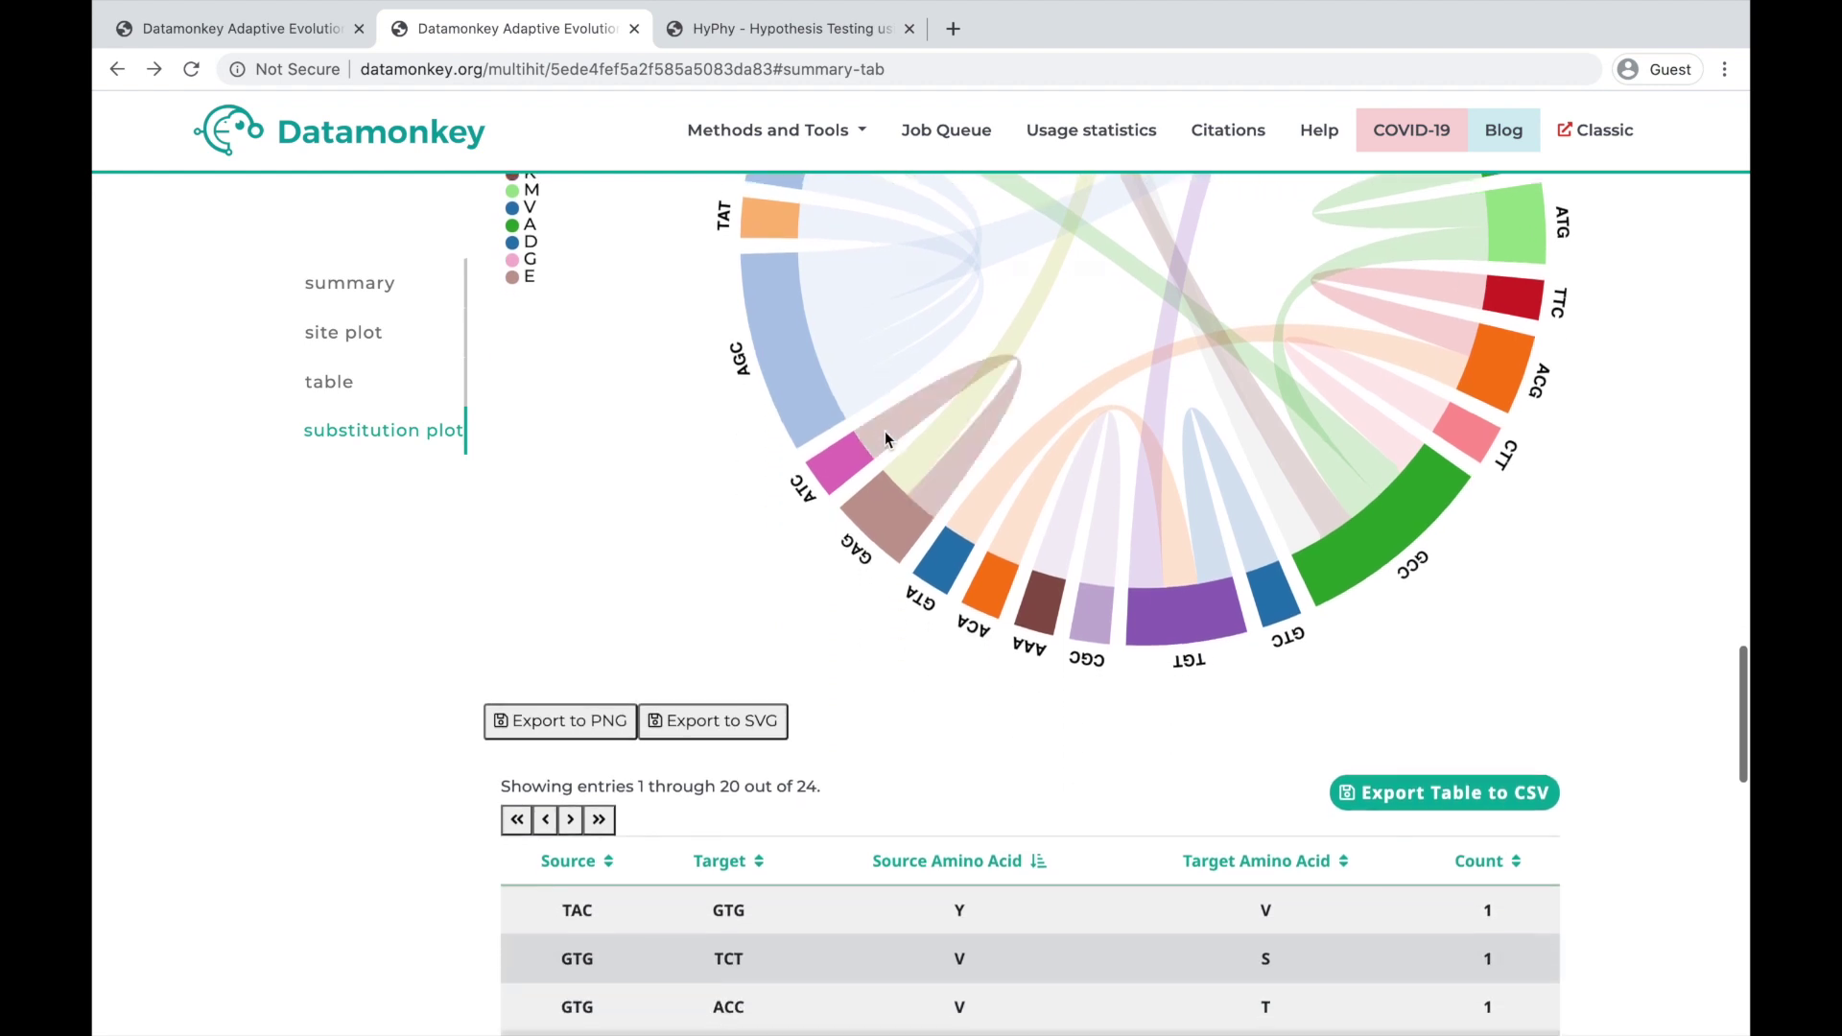
scroll(885, 440, down, 7)
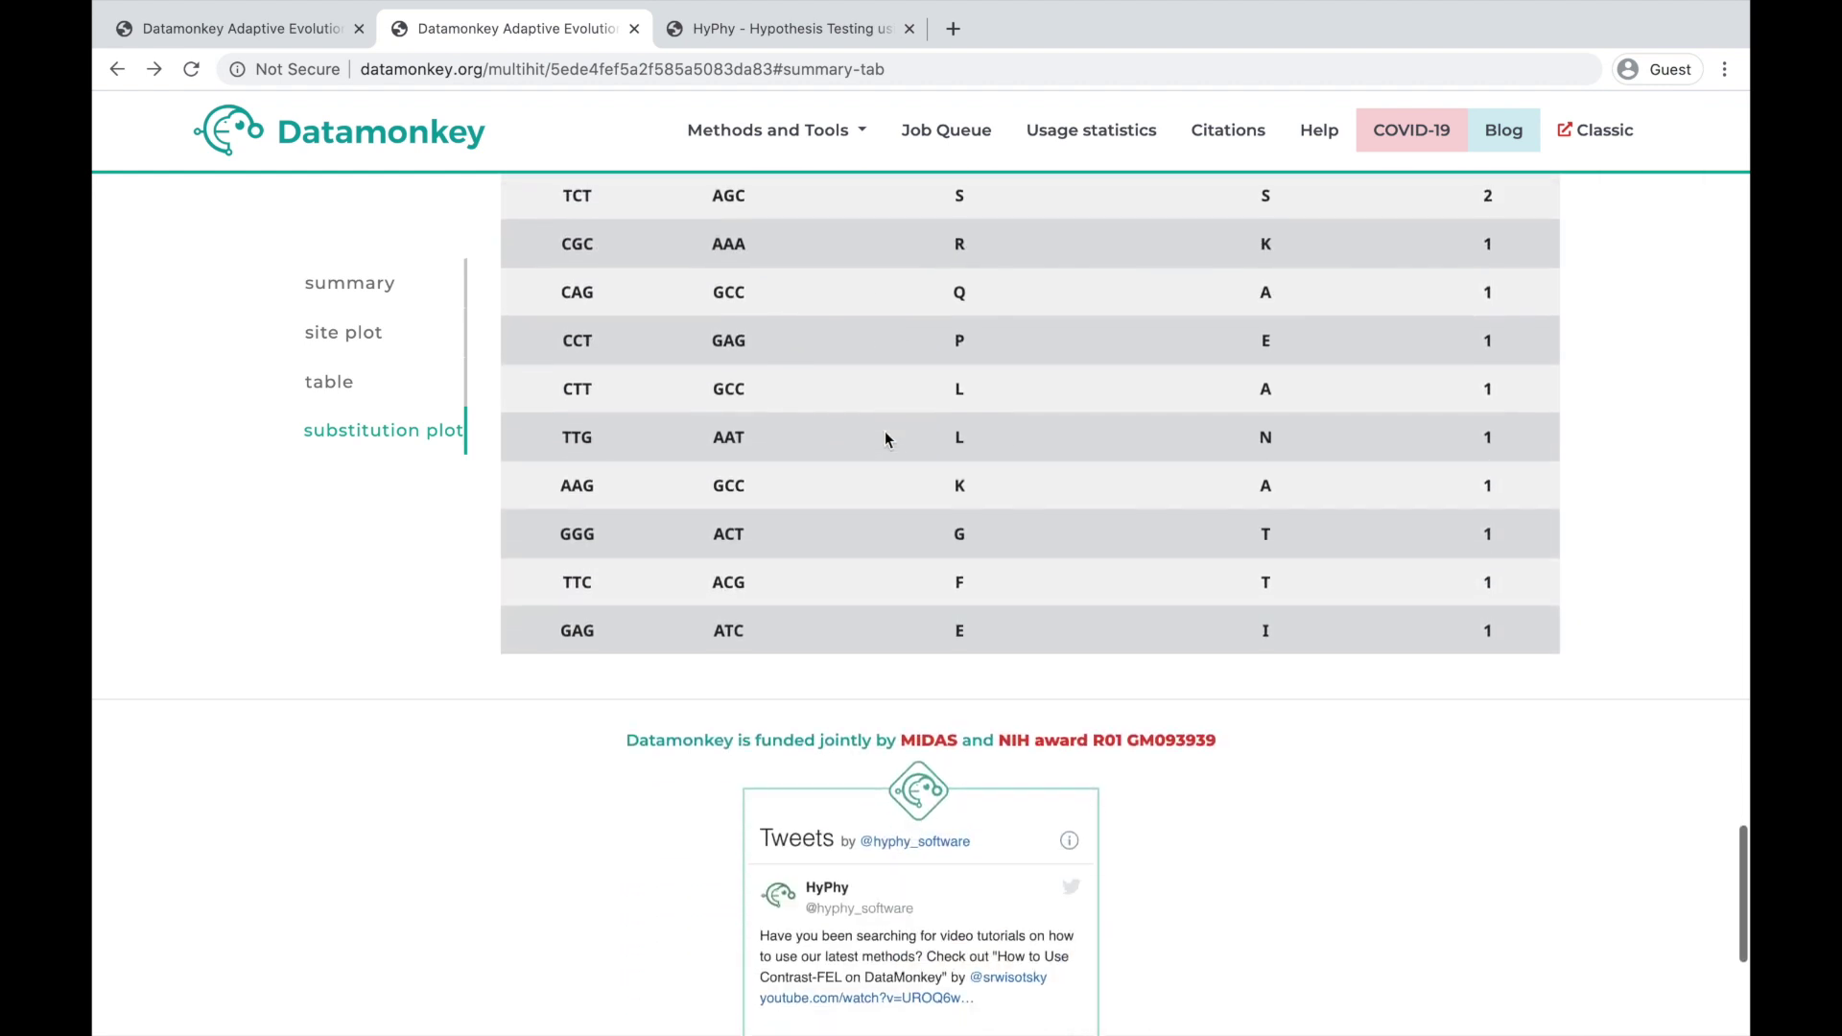